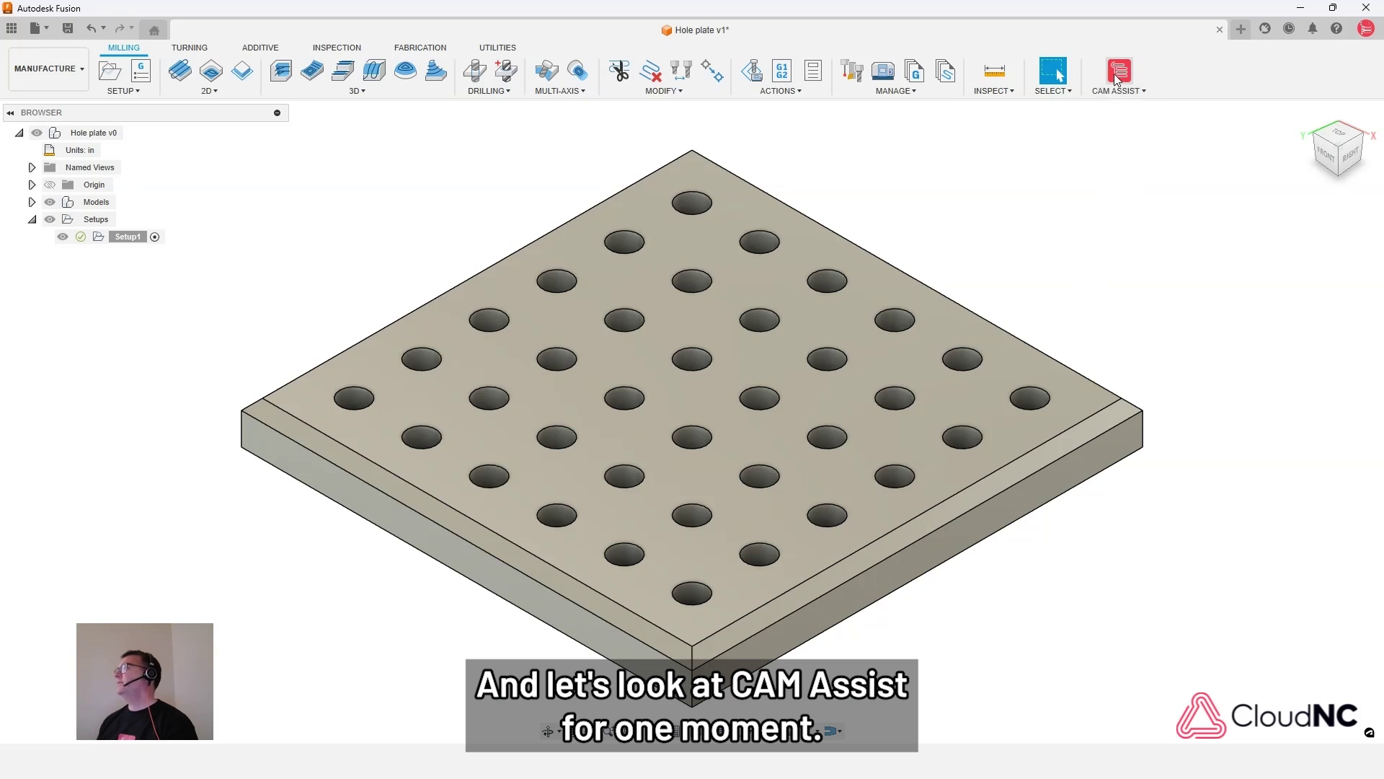
Open CAM Assist and review the allowed materials and operations of every tool in the Training Set library
left_click(1114, 74)
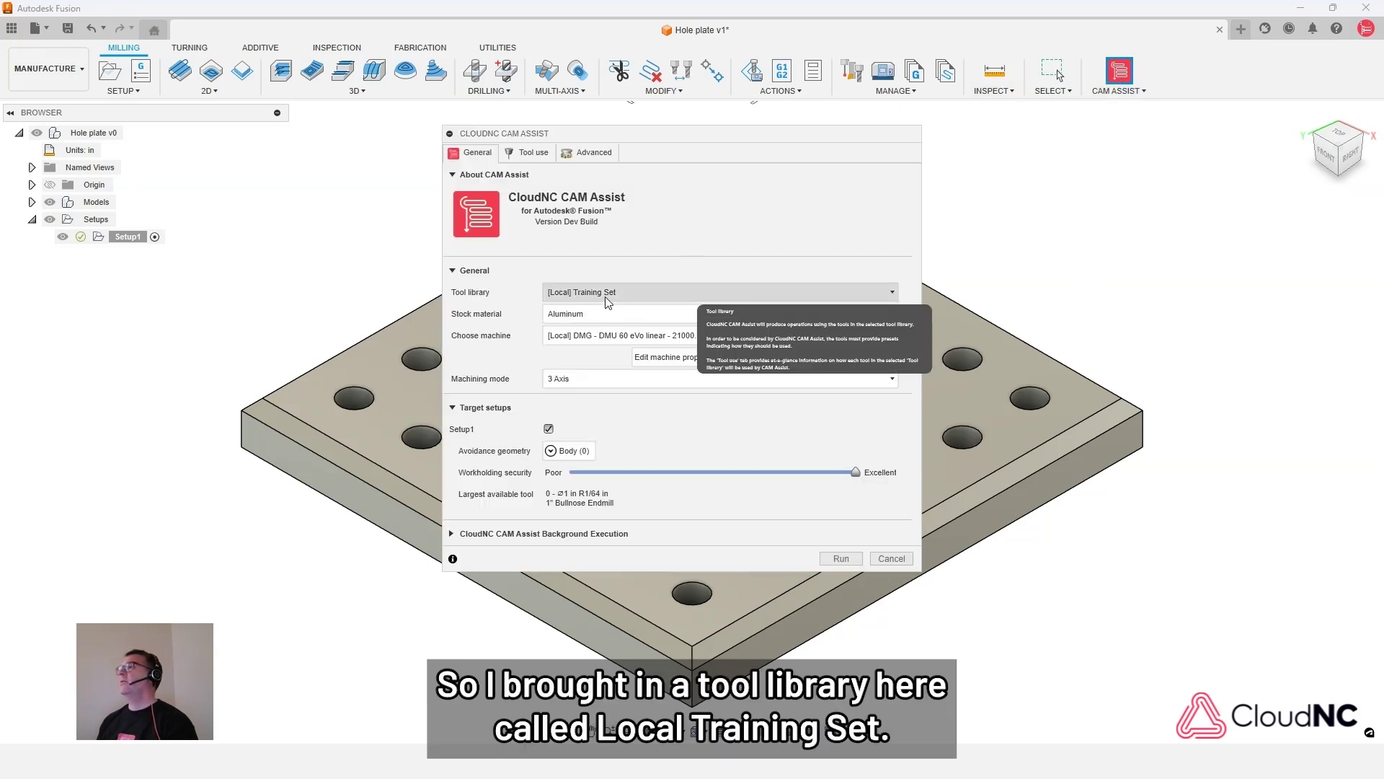
left_click(529, 153)
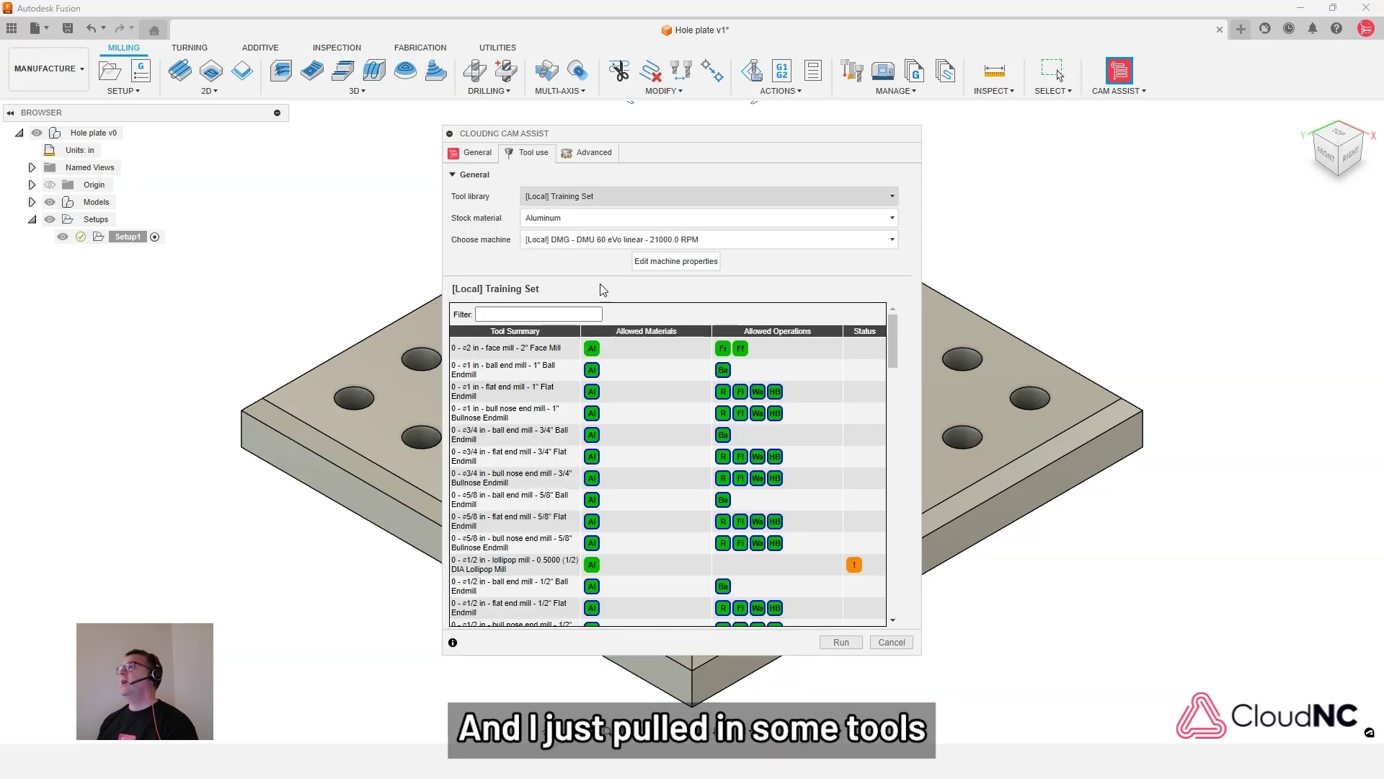
scroll(647, 447, "down", 10)
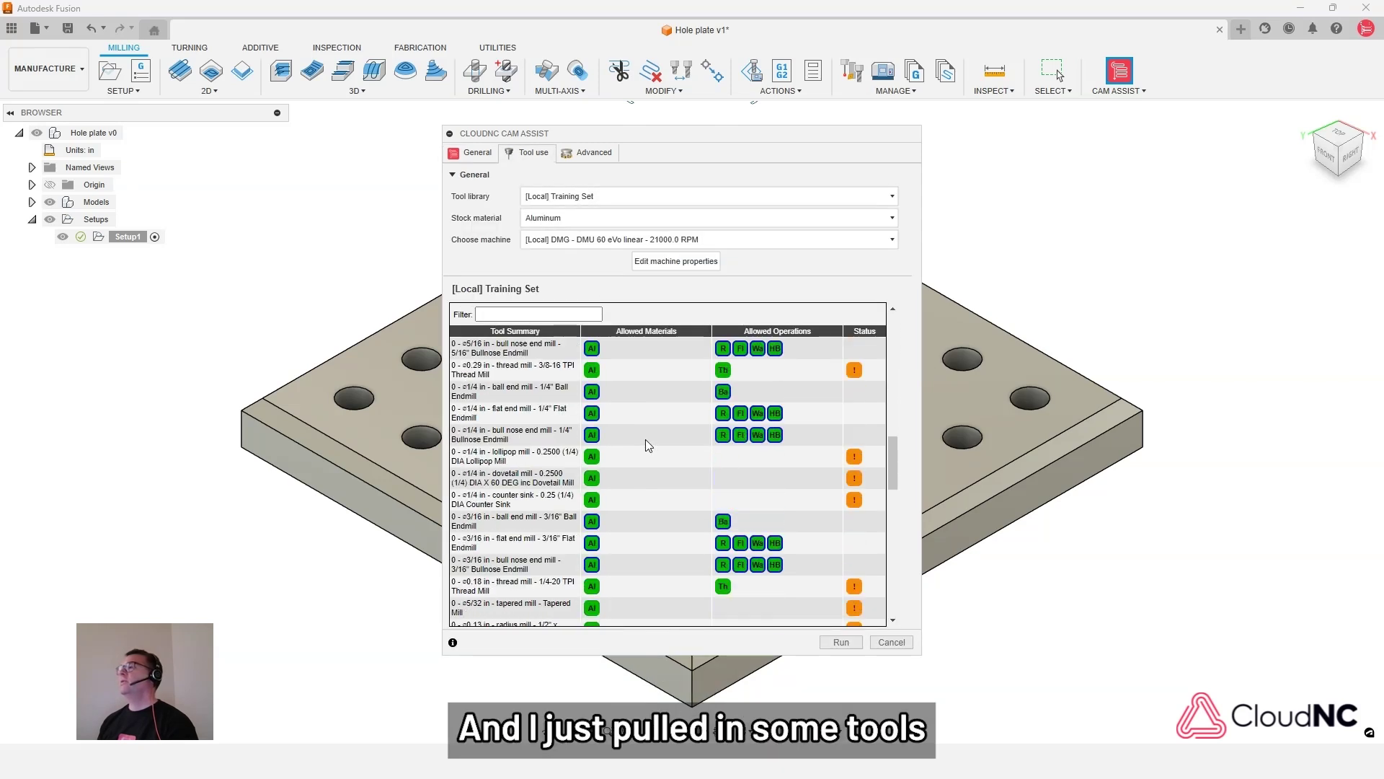
scroll(645, 440, "down", 10)
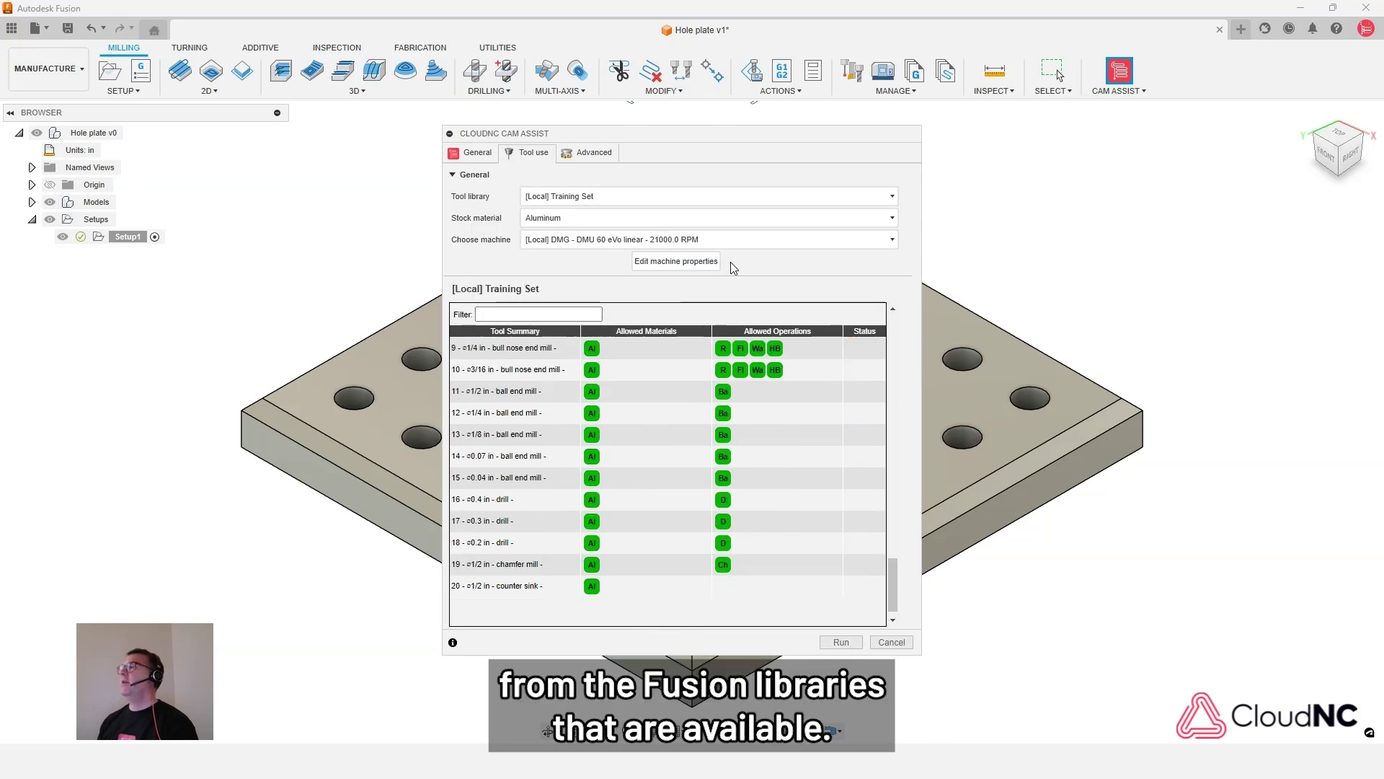
scroll(635, 404, "up", 10)
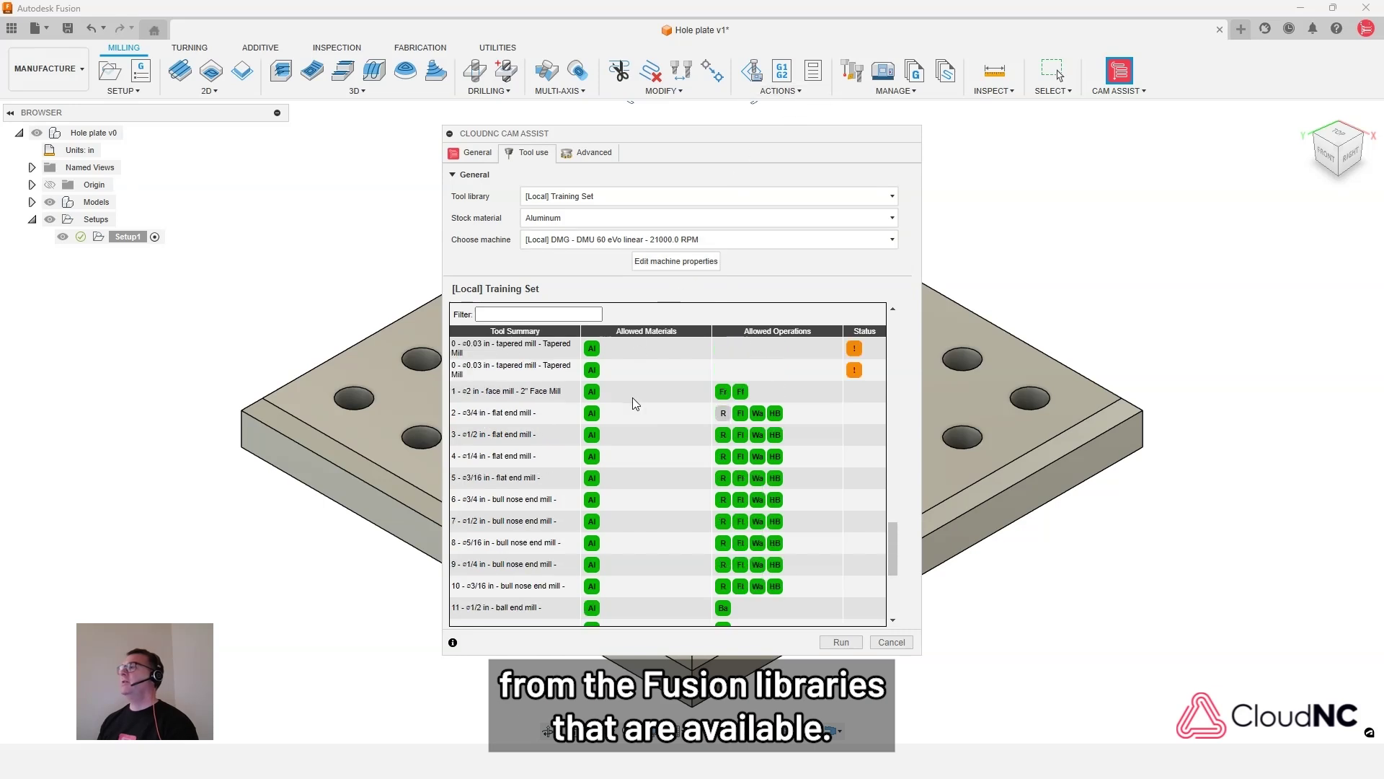
scroll(638, 407, "up", 10)
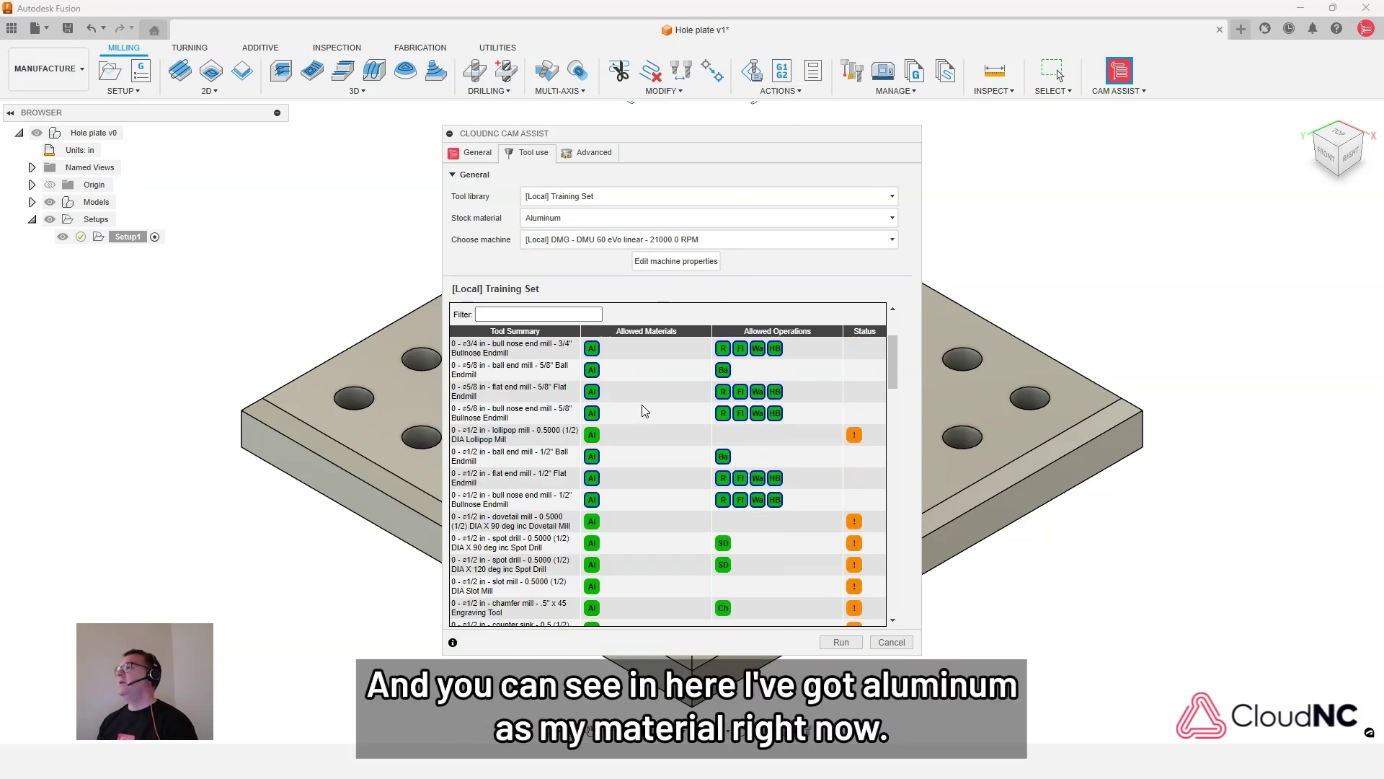
scroll(645, 411, "up", 3)
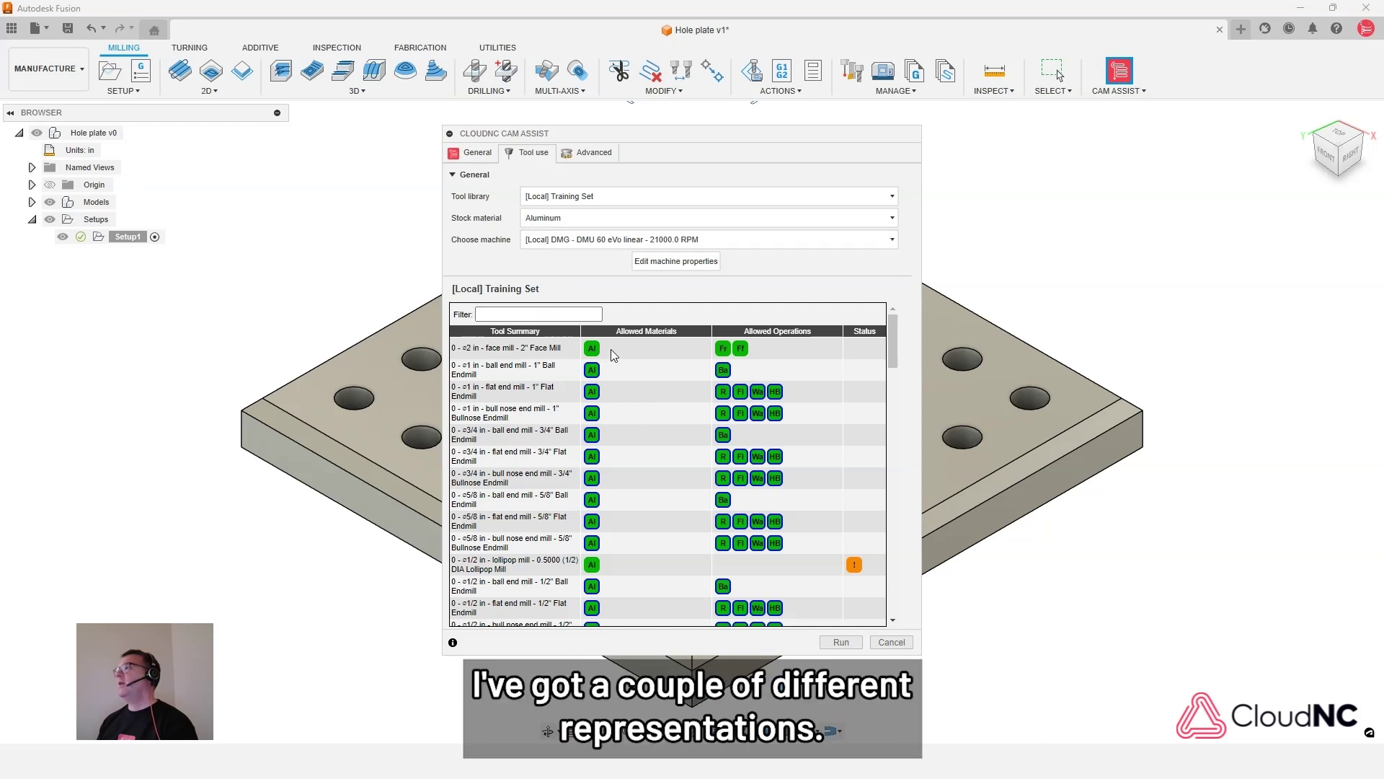
mouse_move(593, 350)
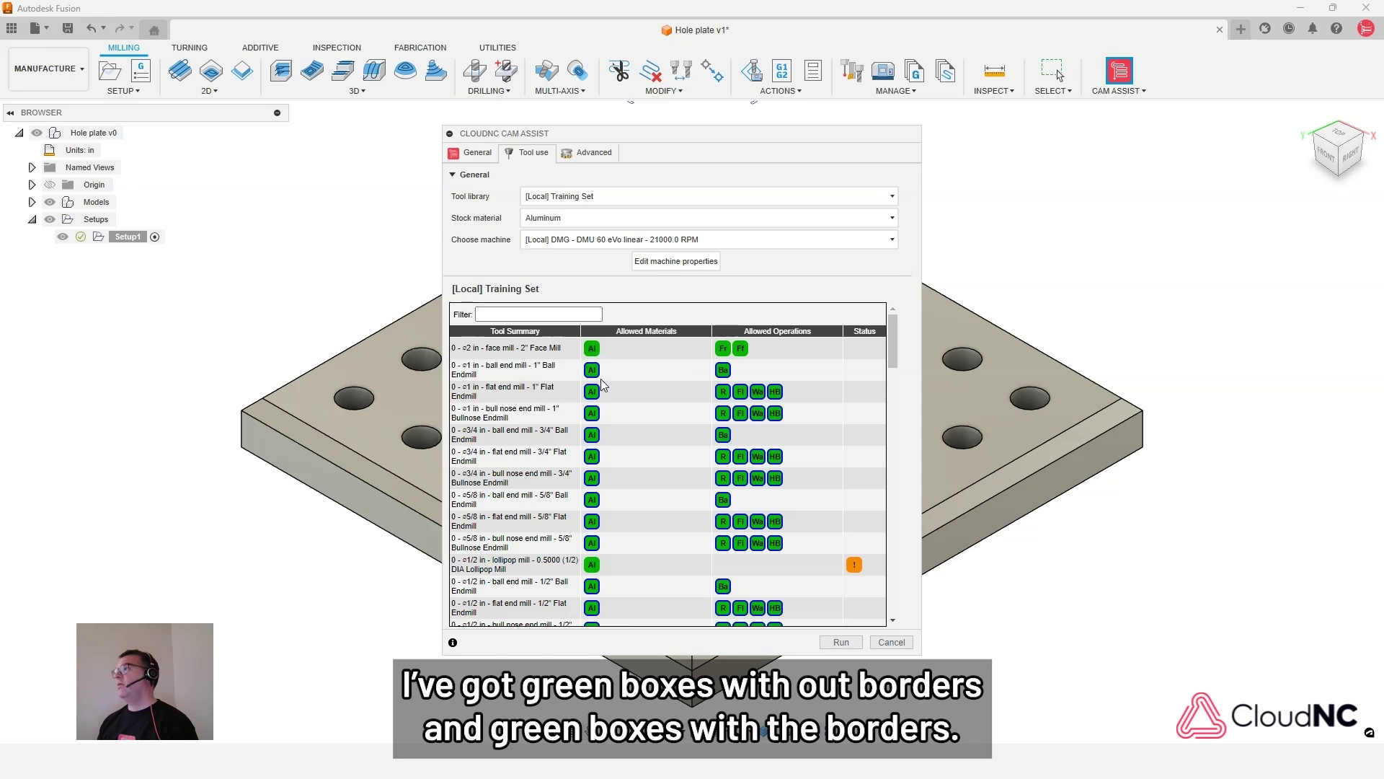
mouse_move(593, 377)
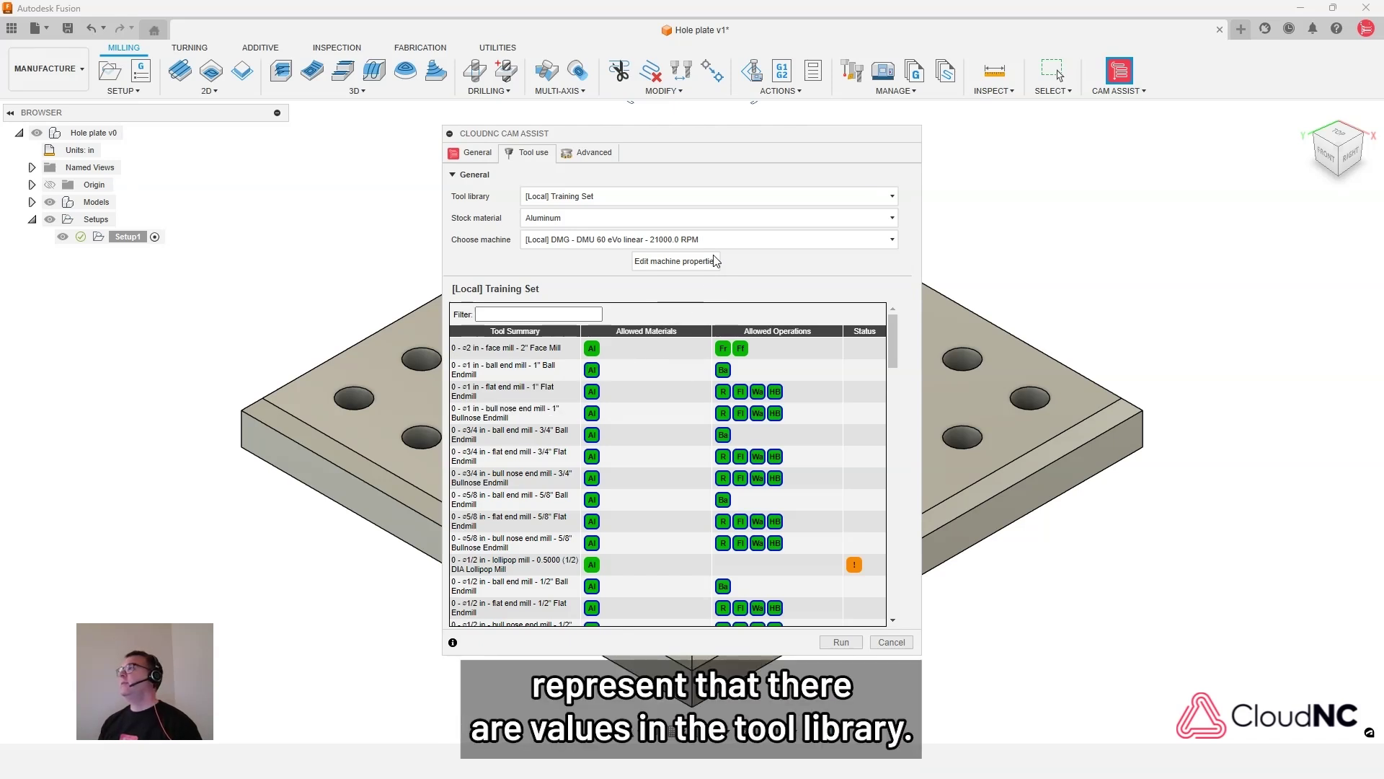
Move the CAM Assist dialog aside, then open the tool library as a resized window next to it
left_click_drag(726, 134, 1087, 125)
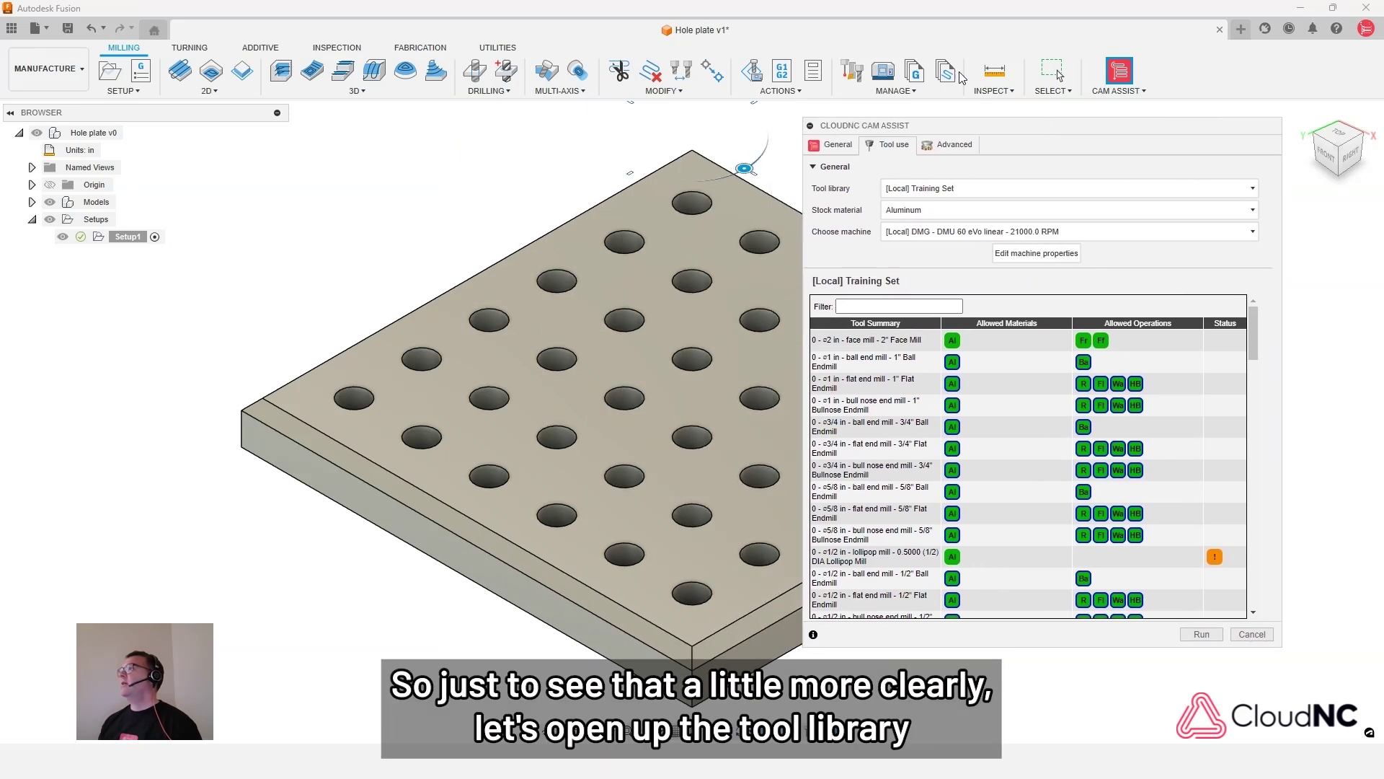
left_click(853, 71)
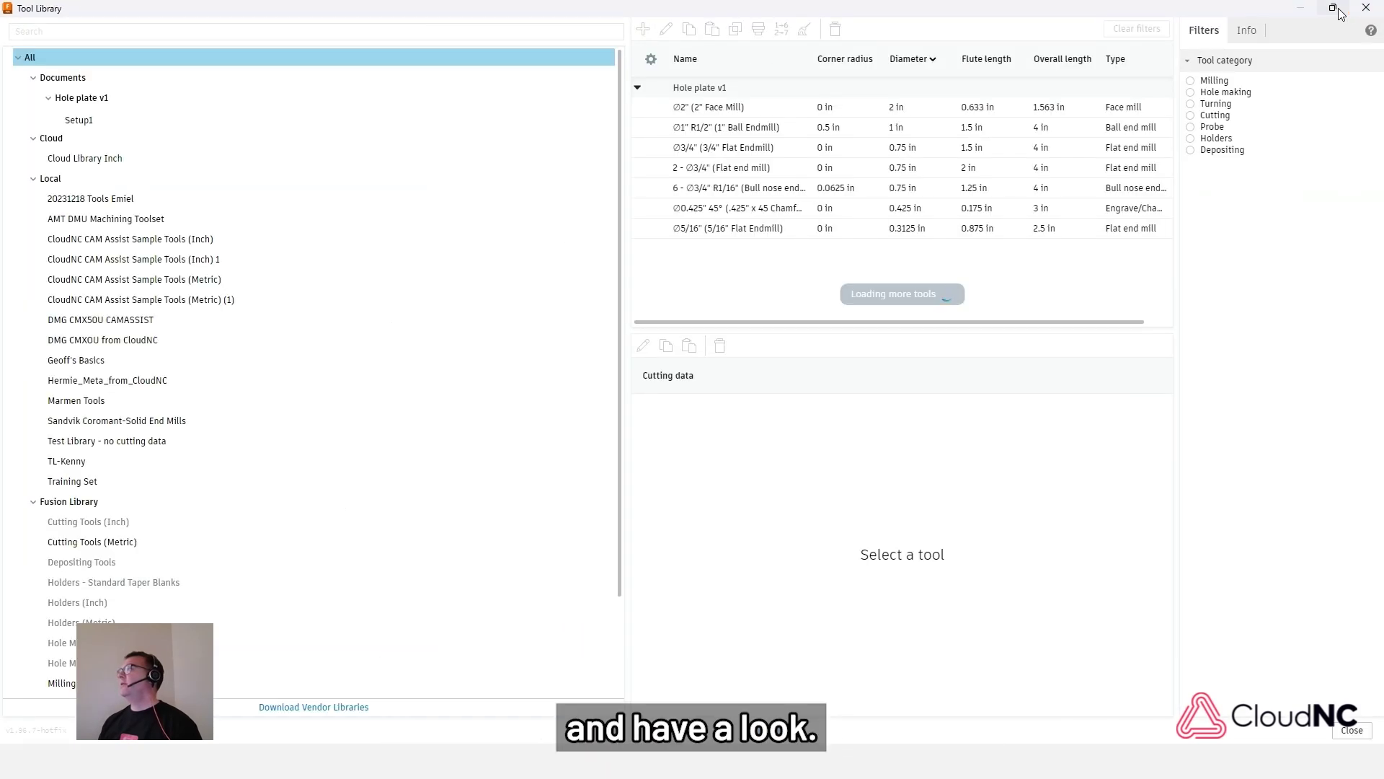
left_click(1334, 9)
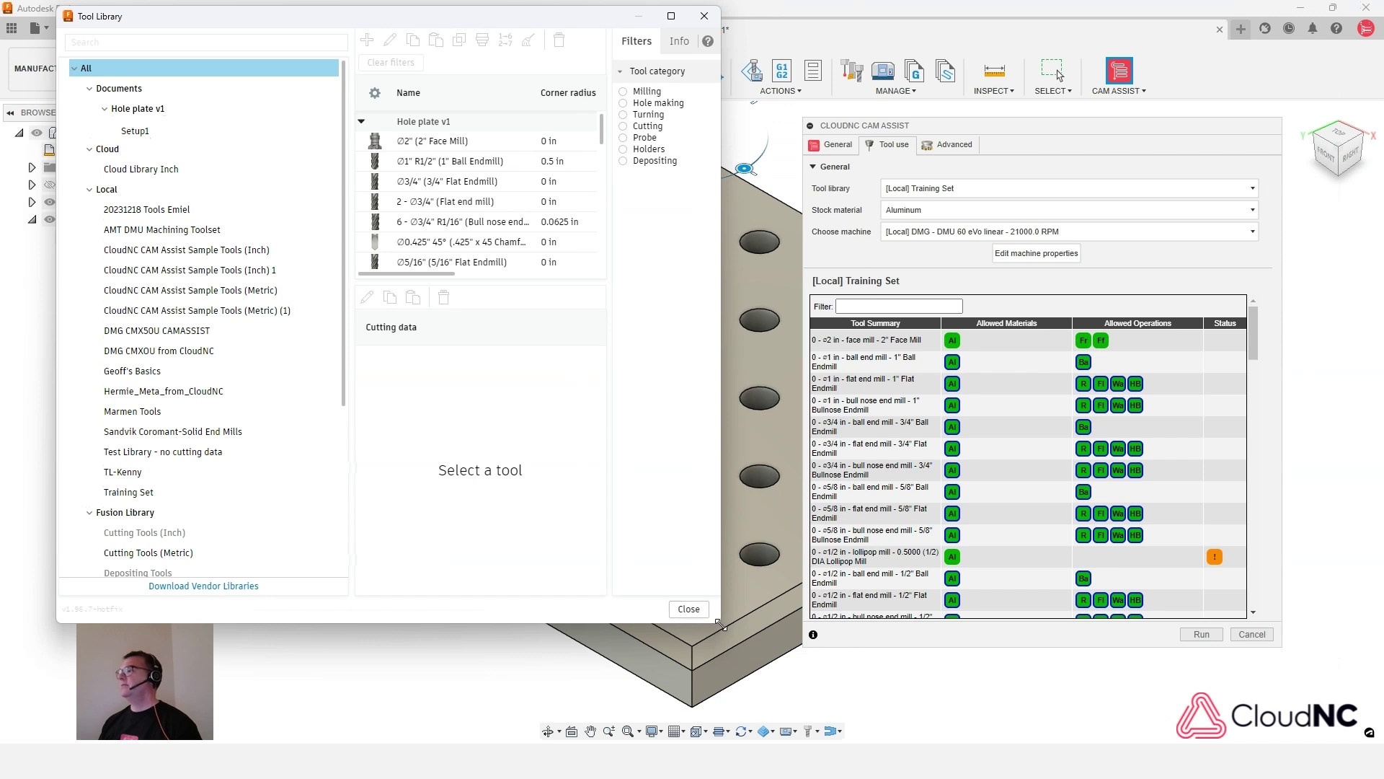
left_click_drag(720, 623, 810, 728)
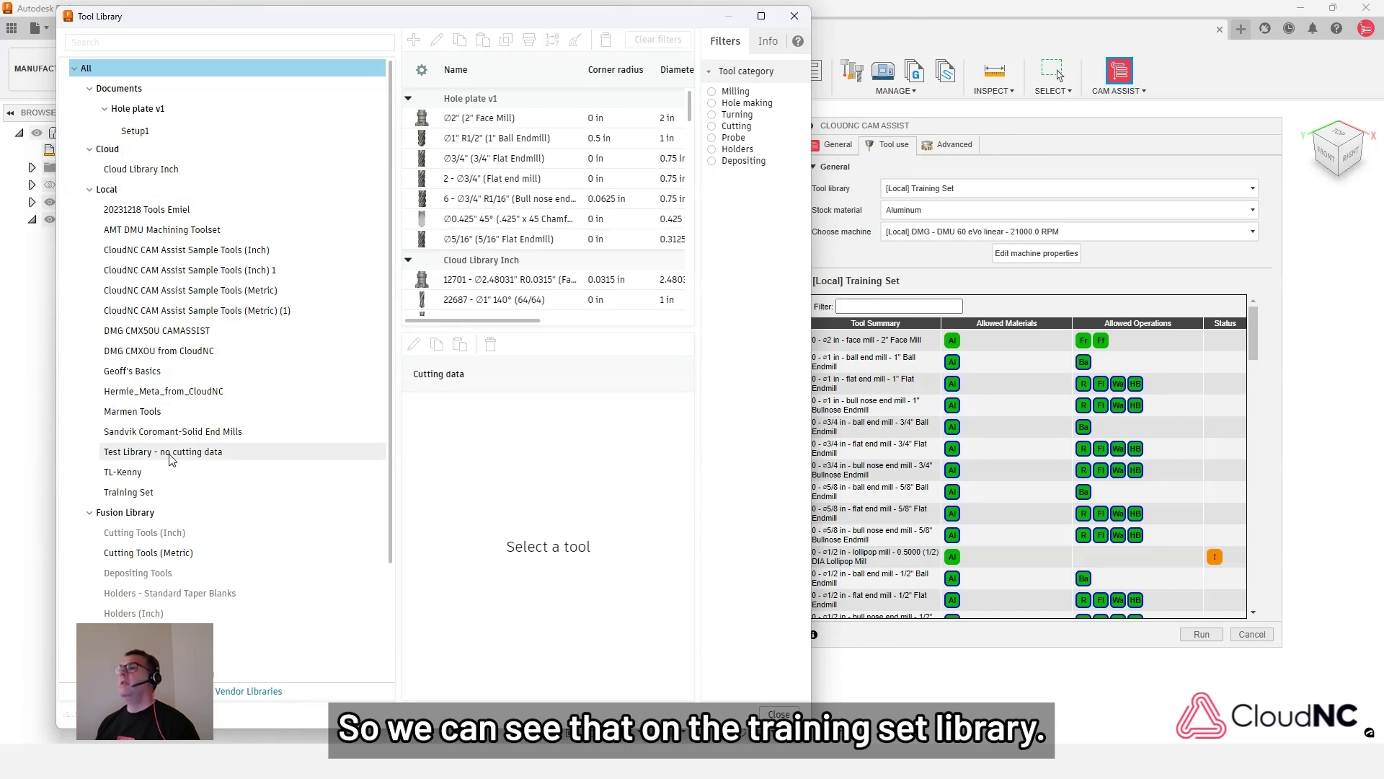
Select the 1 in bullnose endmill with 0.015 in corner radius in the local Training Set library
left_click(147, 493)
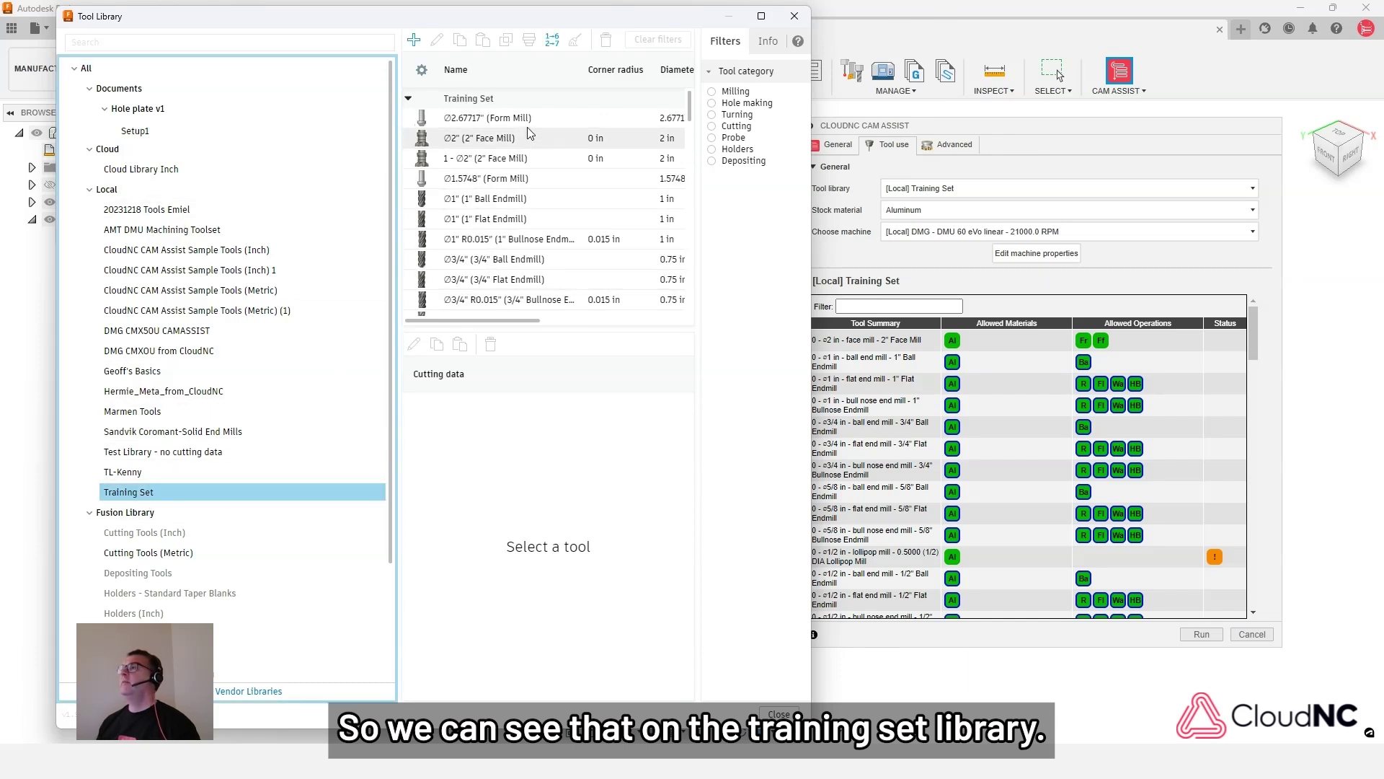
scroll(504, 197, "down", 1)
scroll(505, 197, "down", 3)
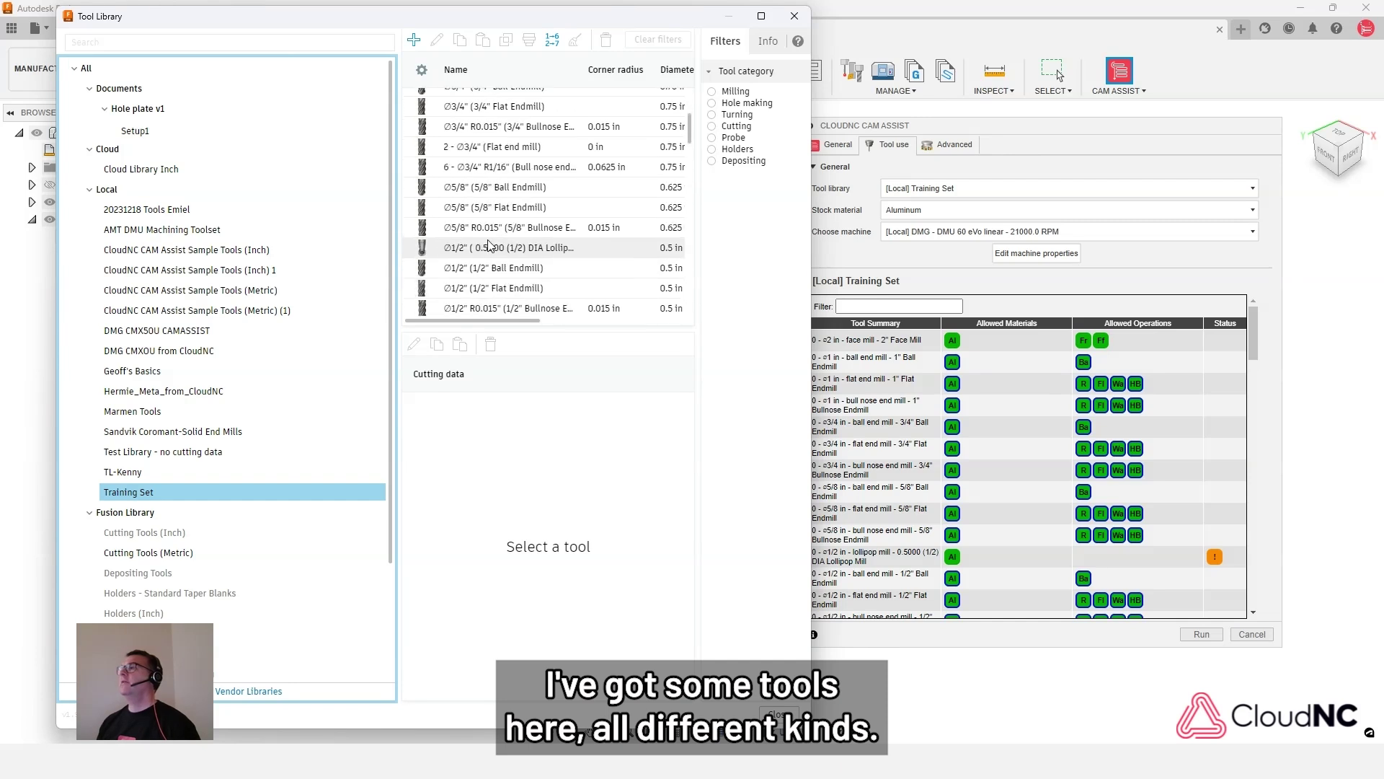
scroll(465, 217, "up", 4)
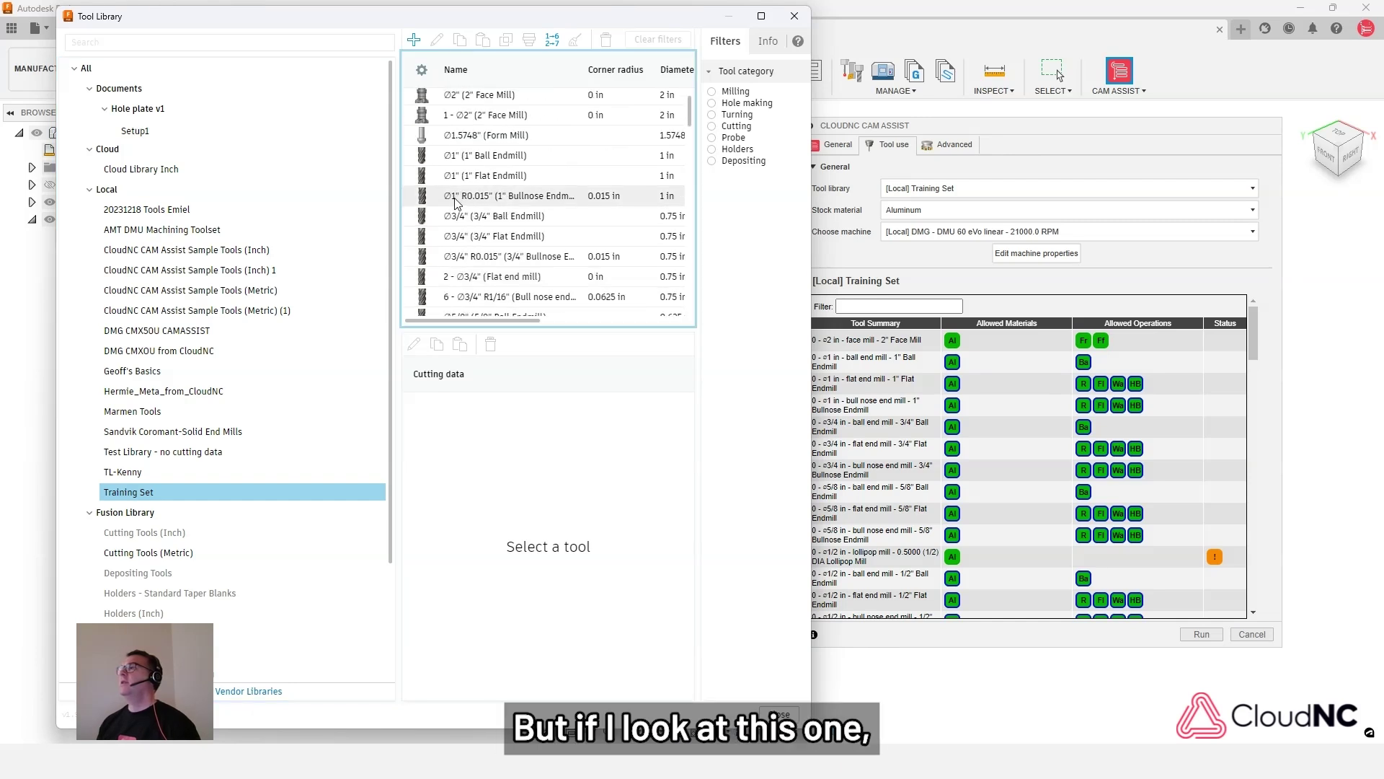
left_click(476, 202)
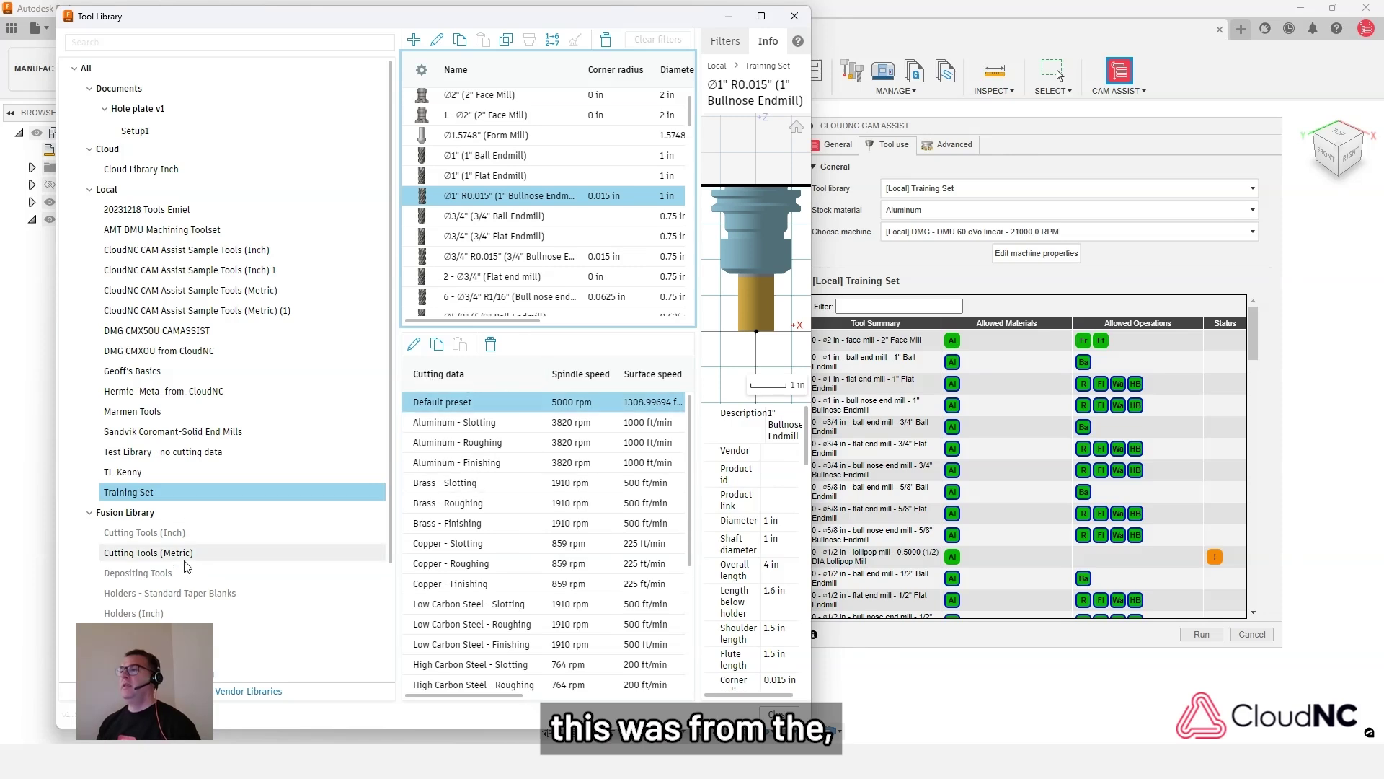
Examine the cutting data presets stored for the 1 in bullnose endmill across the different materials
scroll(170, 531, "down", 1)
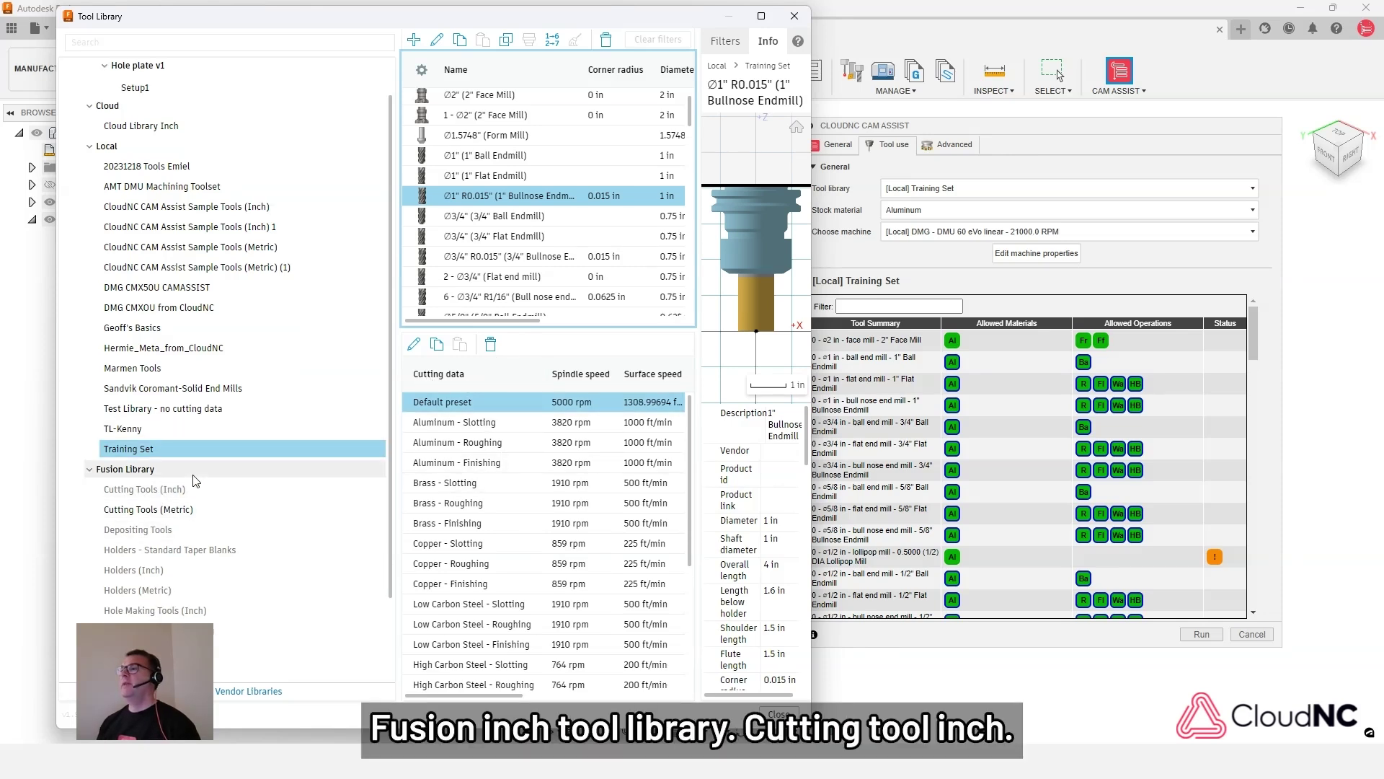
scroll(470, 453, "down", 2)
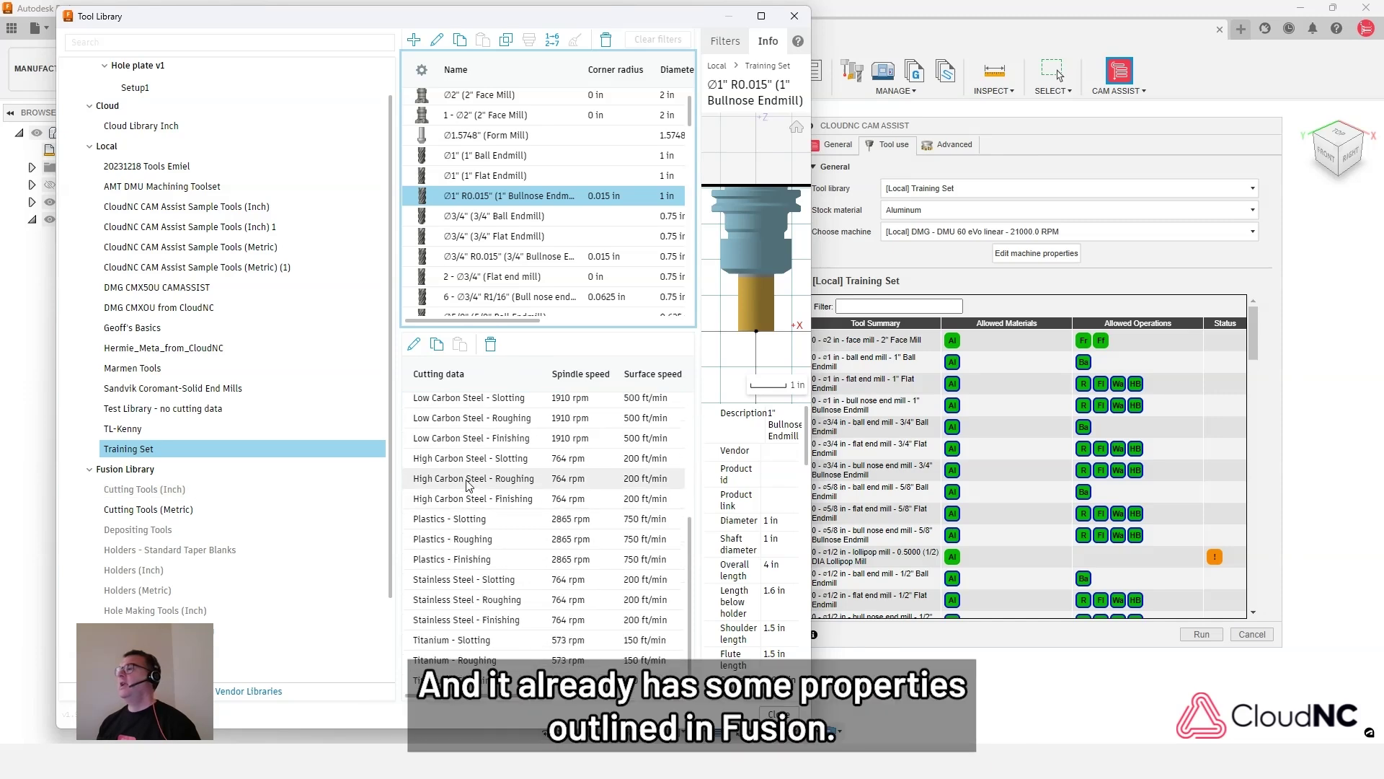
scroll(492, 563, "up", 2)
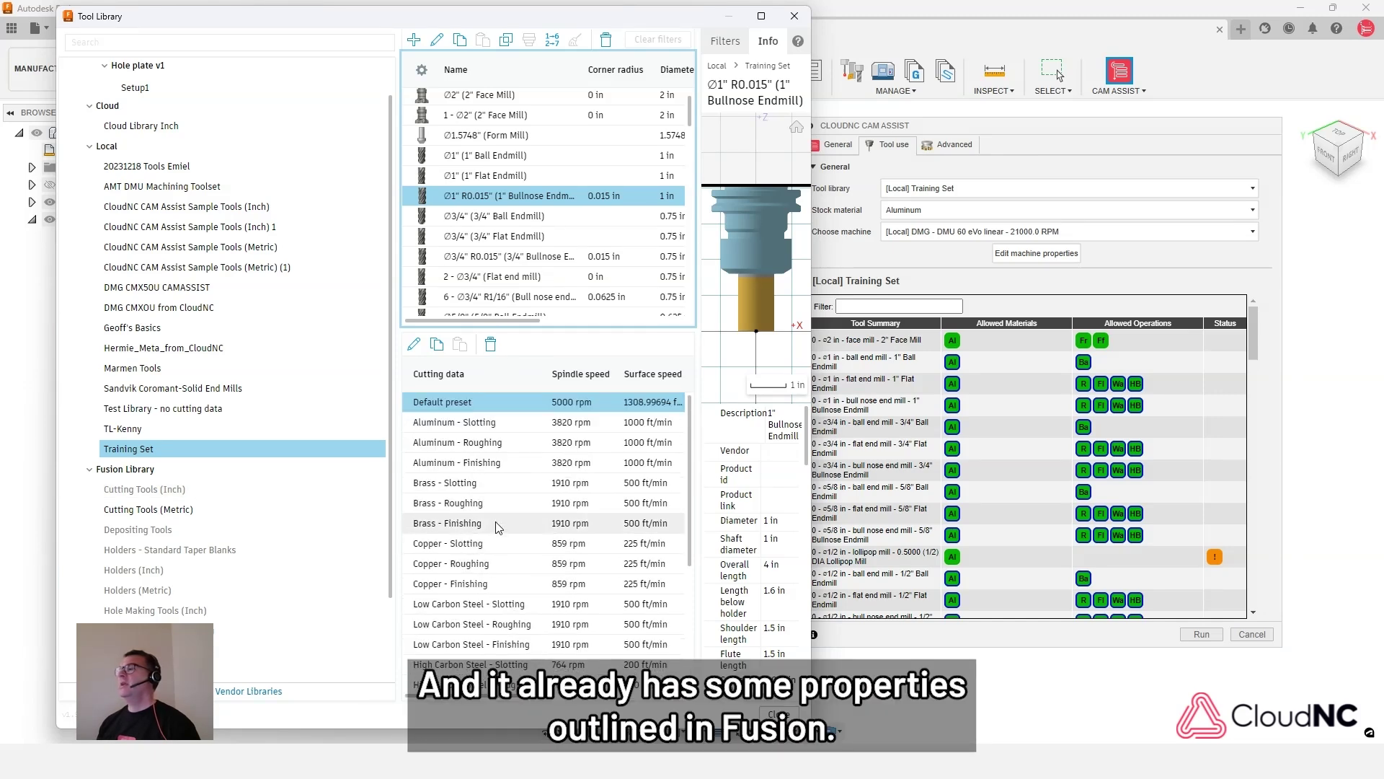
scroll(497, 526, "down", 3)
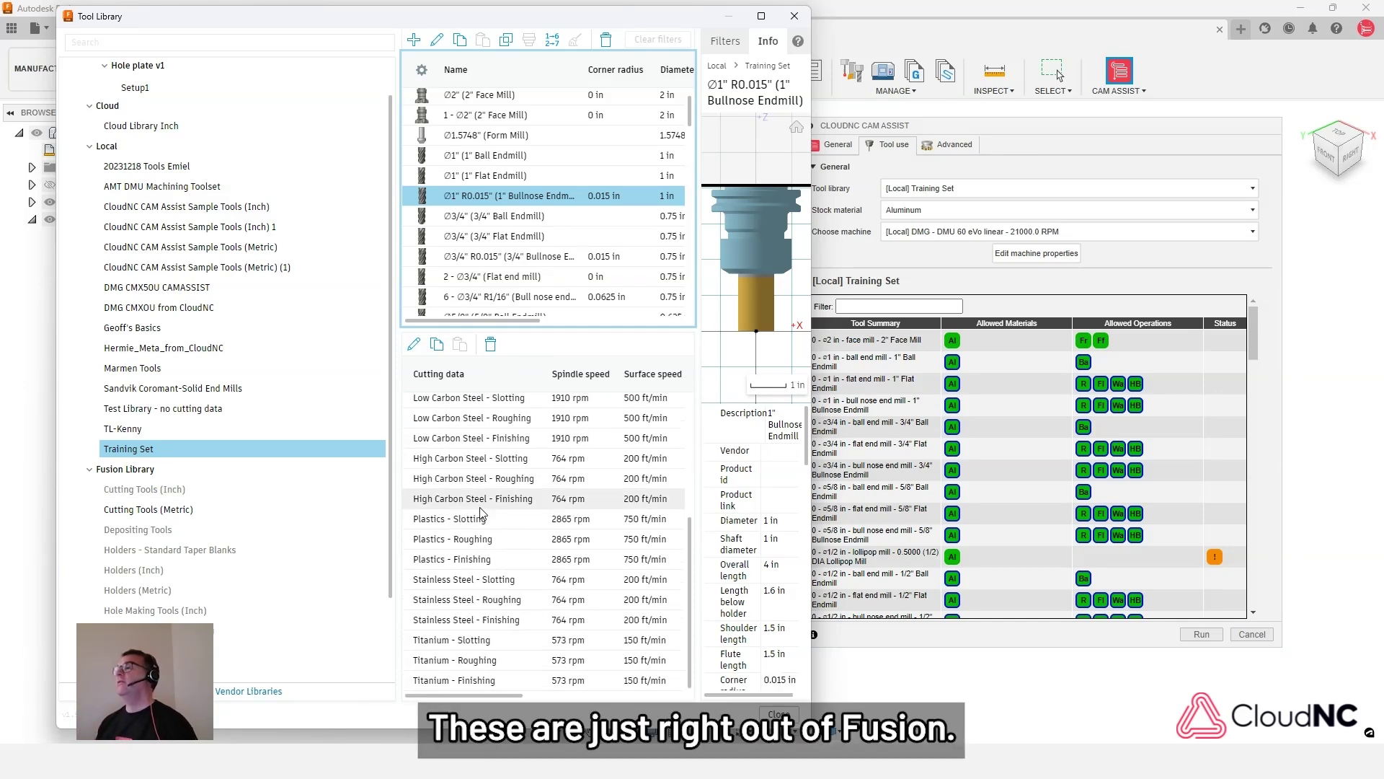
scroll(496, 512, "up", 3)
scroll(496, 490, "up", 2)
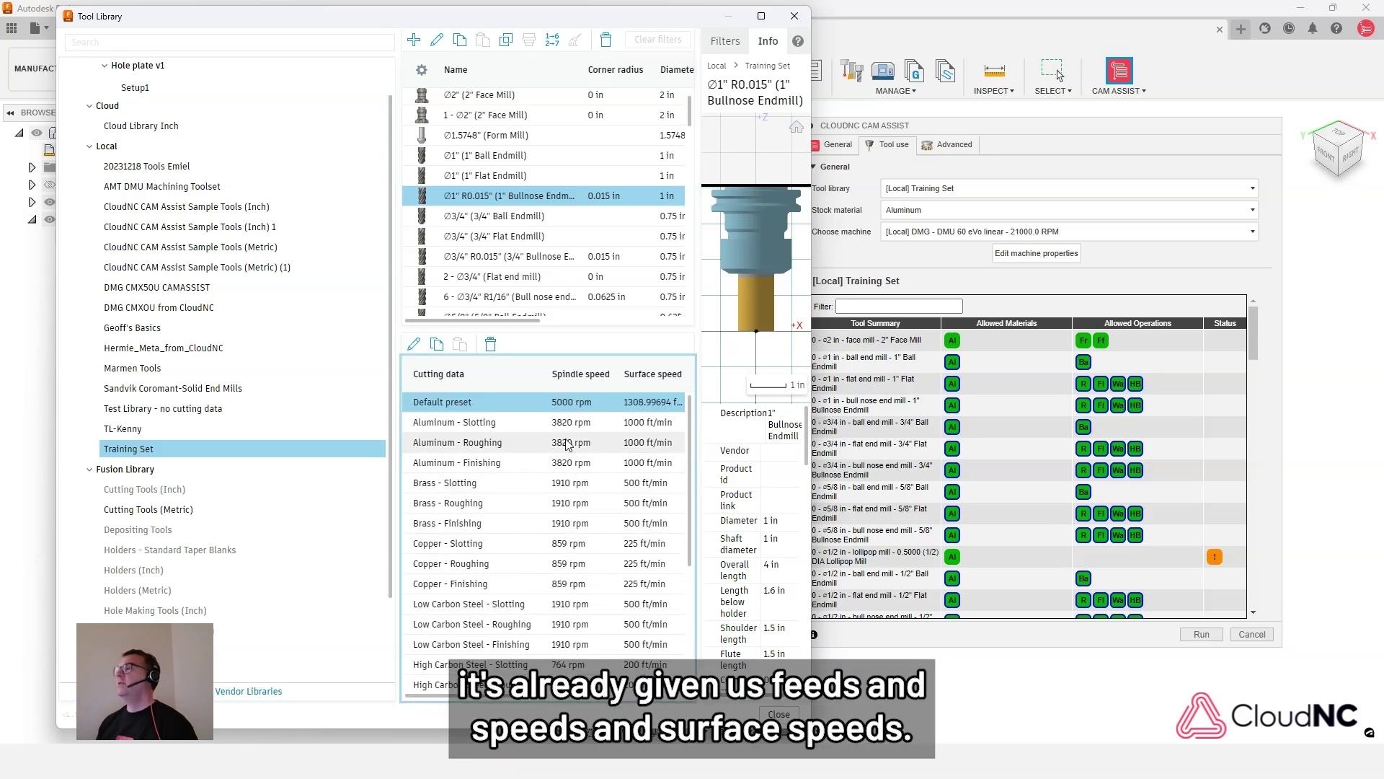
Set the plunge feedrate of the bullnose endmill's Aluminum - Roughing preset to 40 in/min and accept the change
left_click(609, 443)
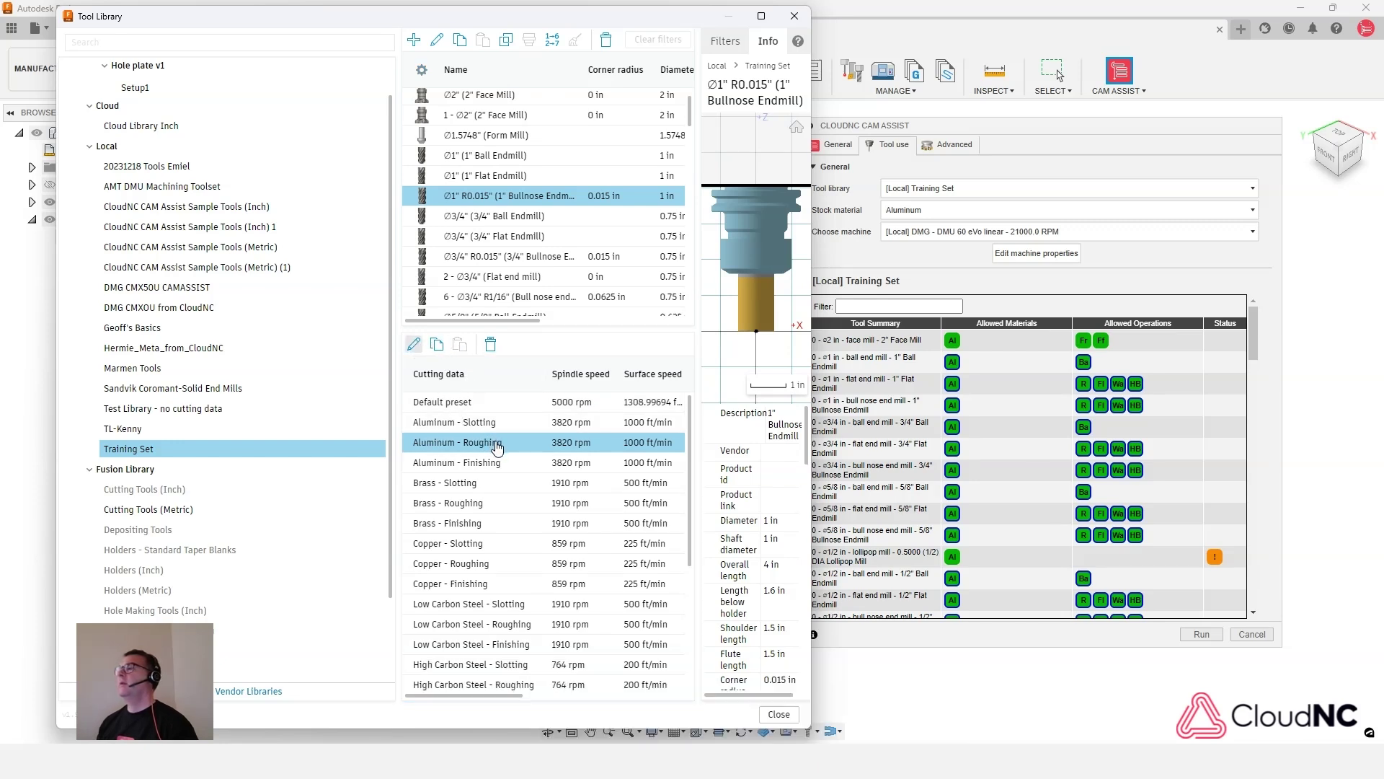
double_click(498, 447)
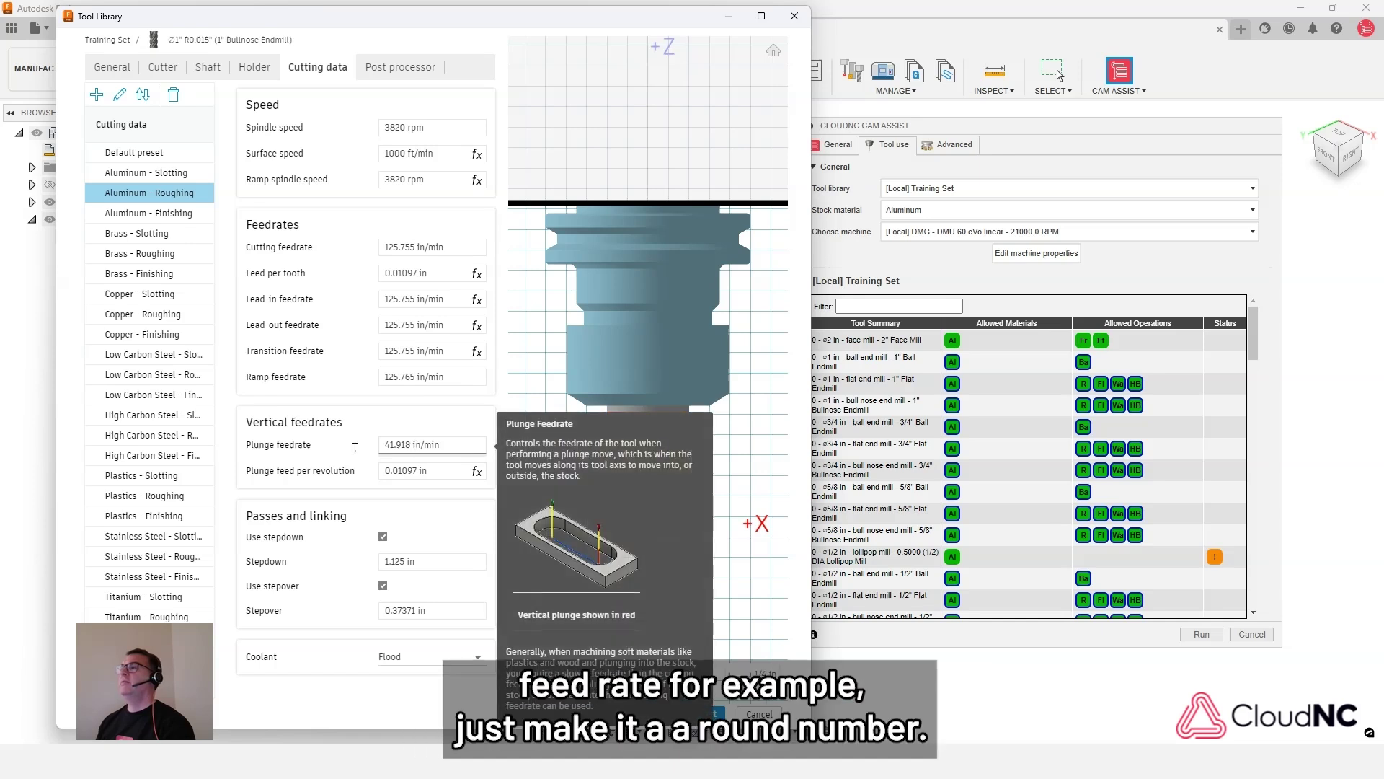
left_click(382, 447)
type("40")
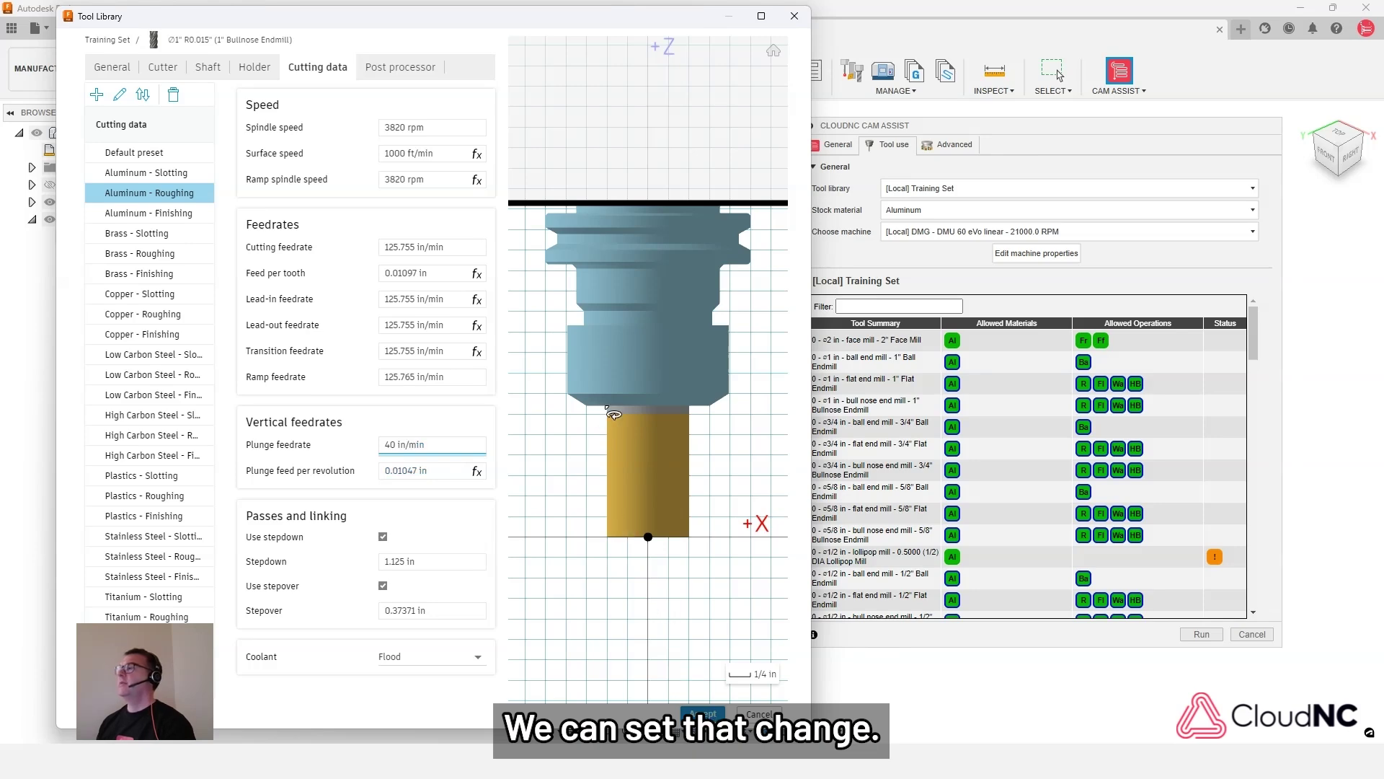
left_click(708, 718)
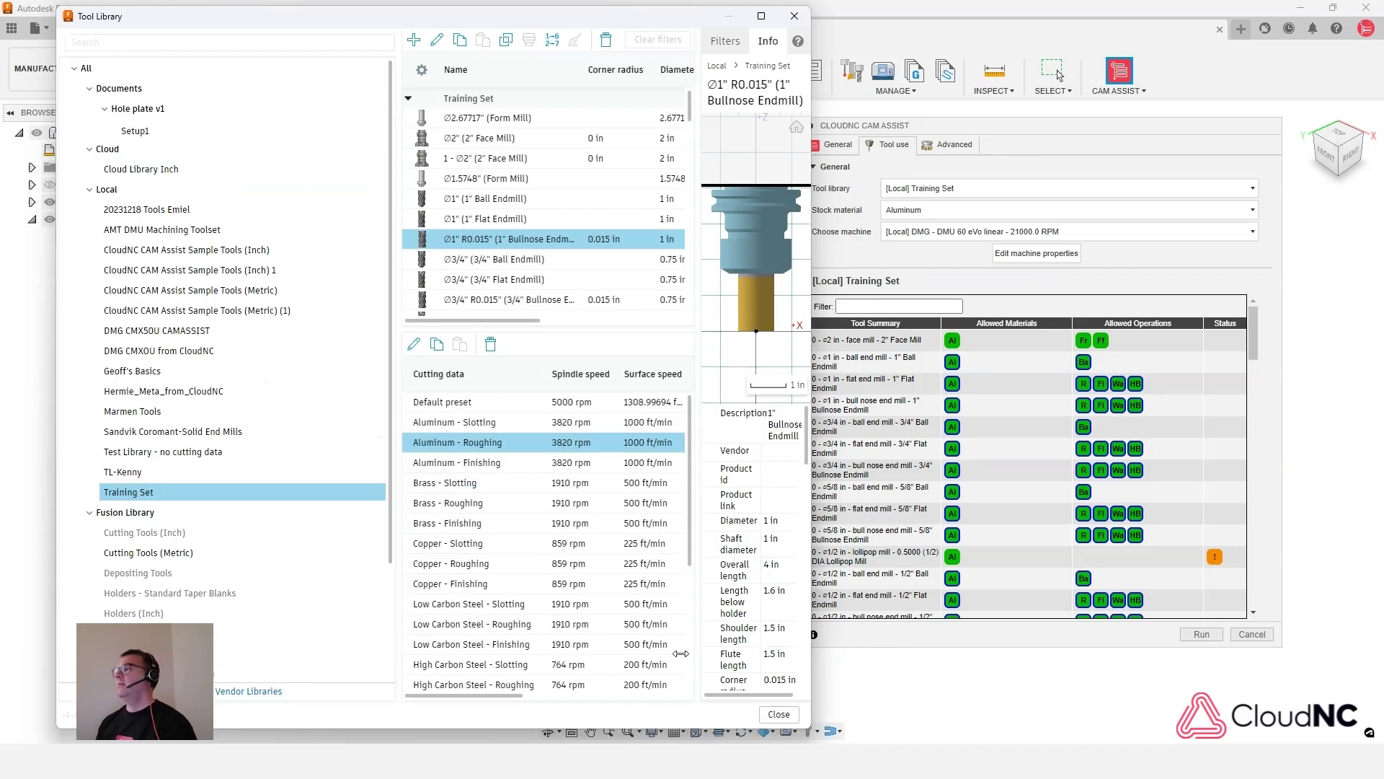
left_click(527, 443)
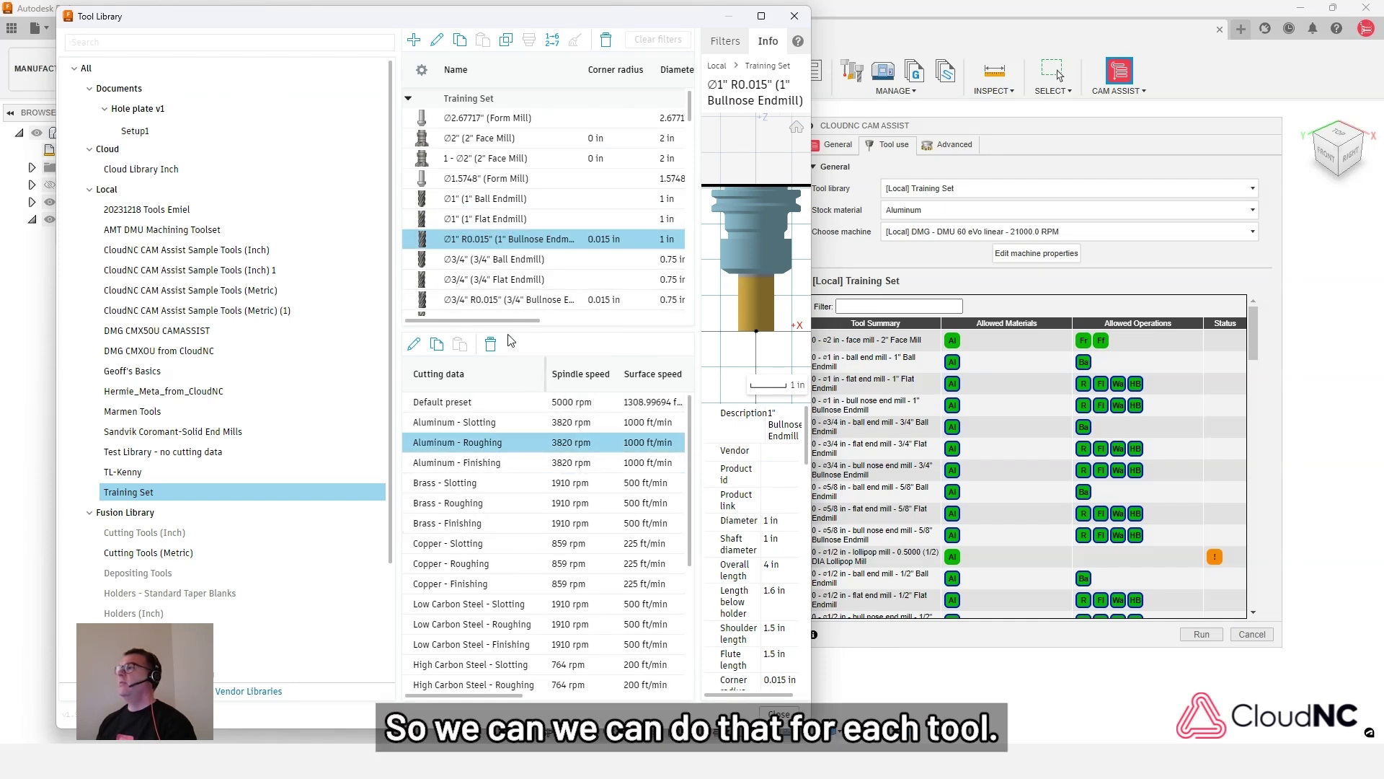
Inspect the cutting data of tool 13, the 1/8 in ball end mill, and return to the CAM Assist dialog
scroll(514, 303, "down", 3)
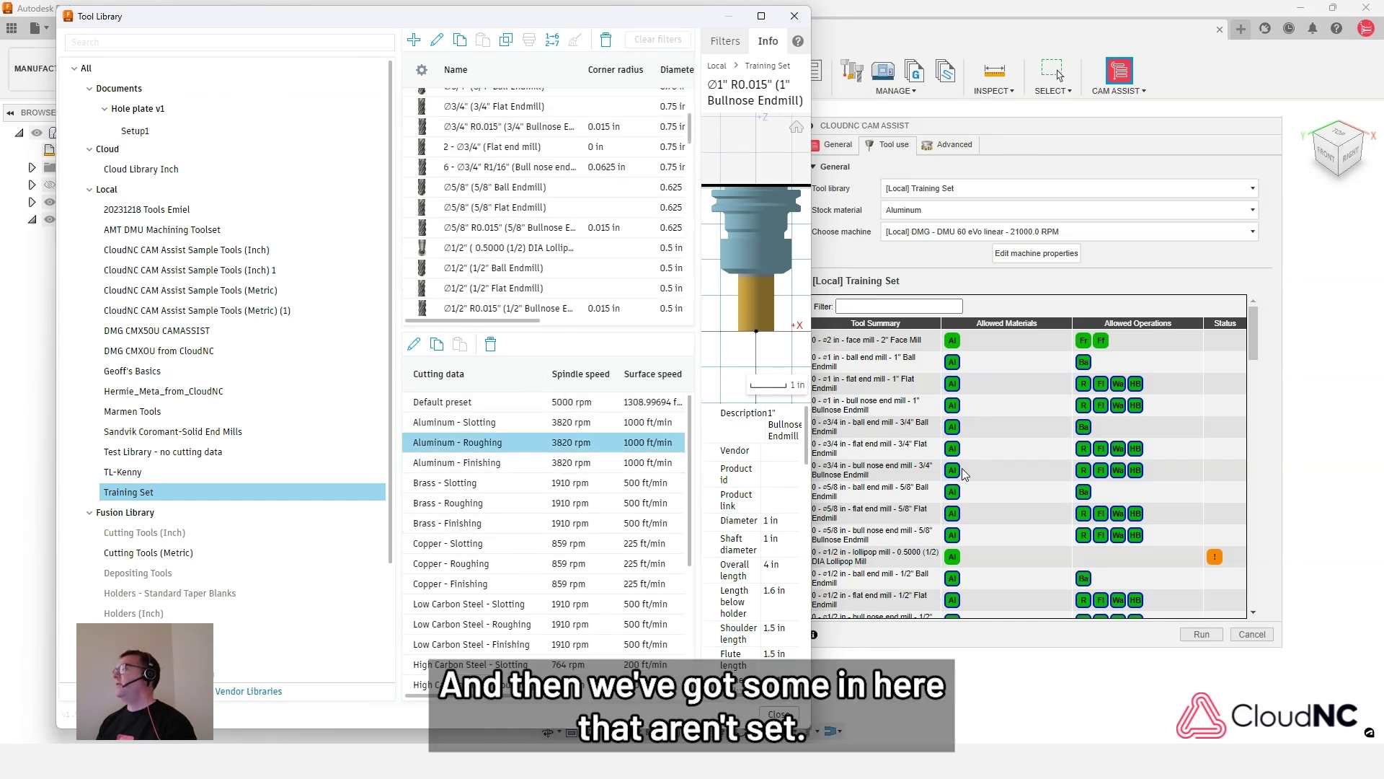
scroll(569, 264, "down", 6)
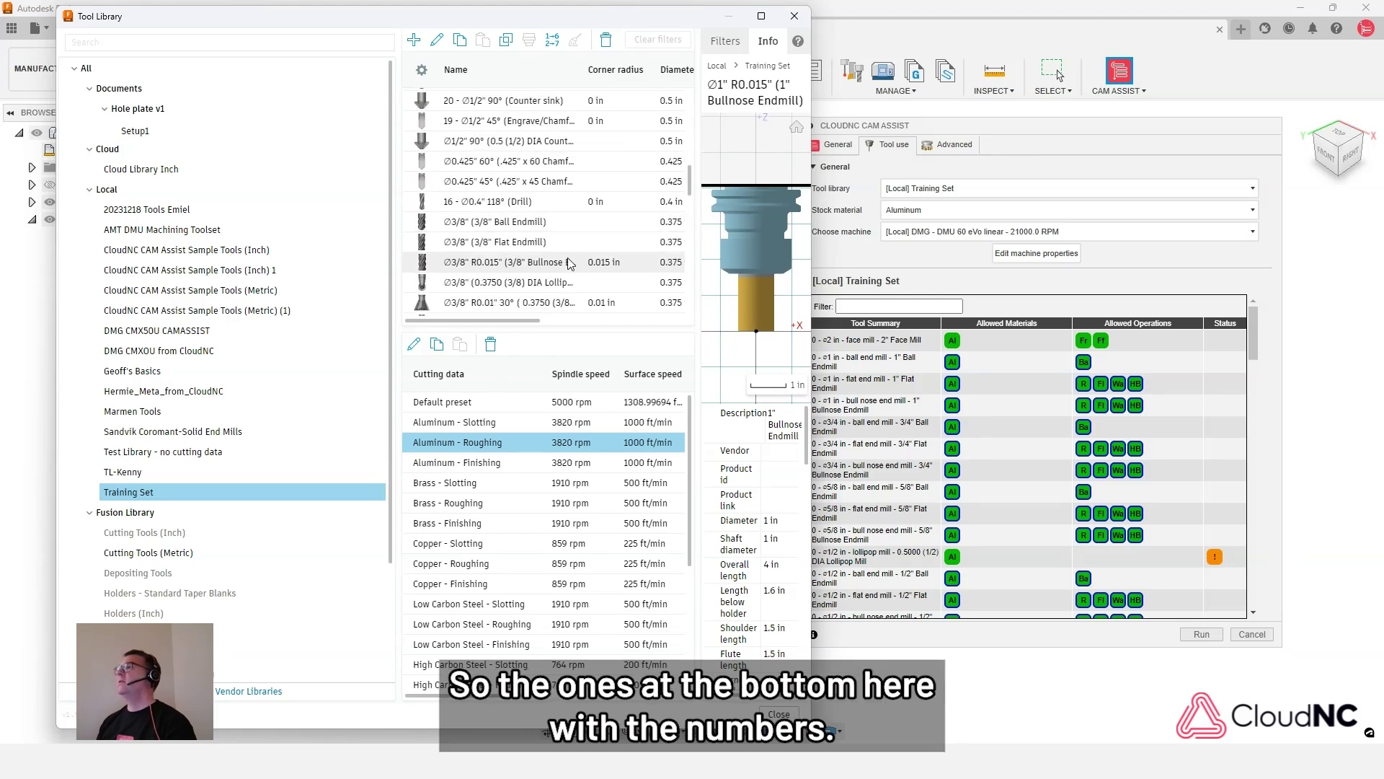
scroll(569, 263, "down", 8)
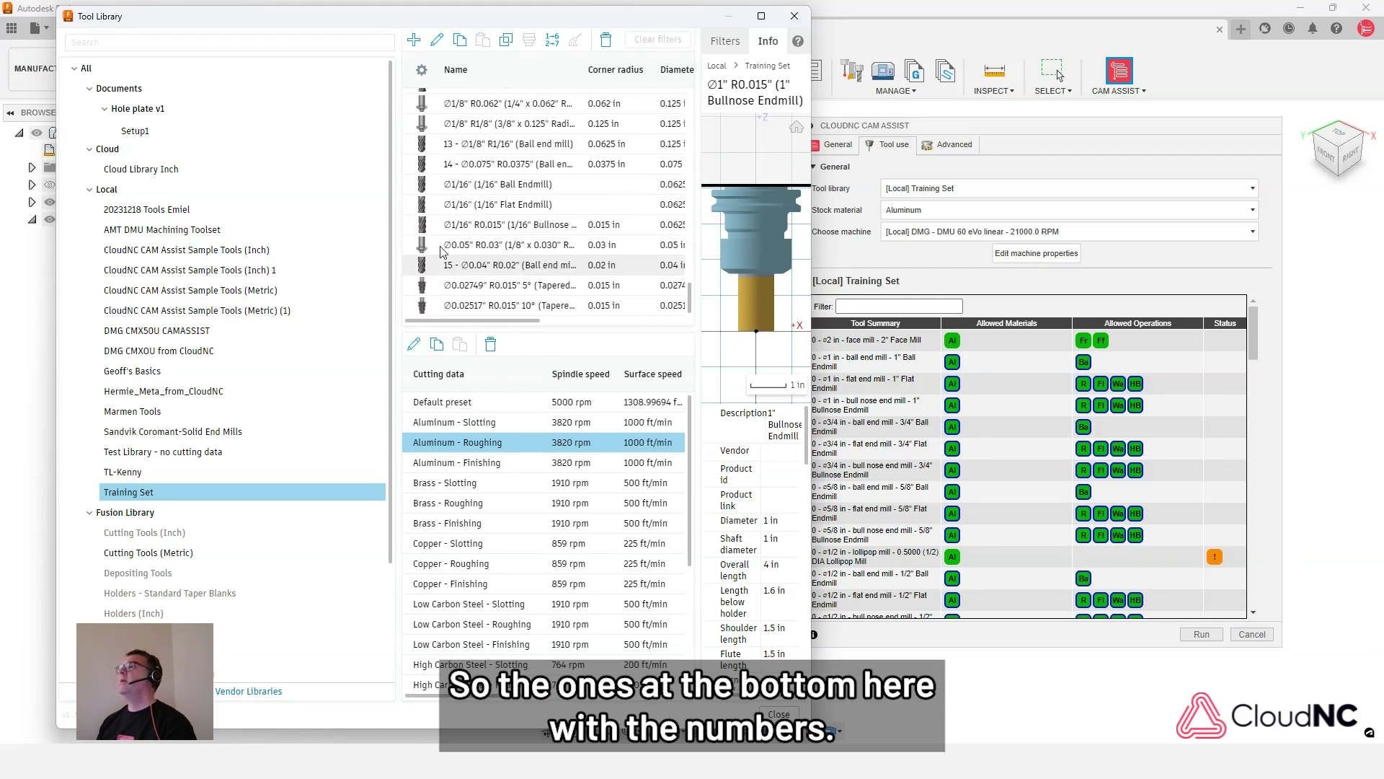
left_click(477, 152)
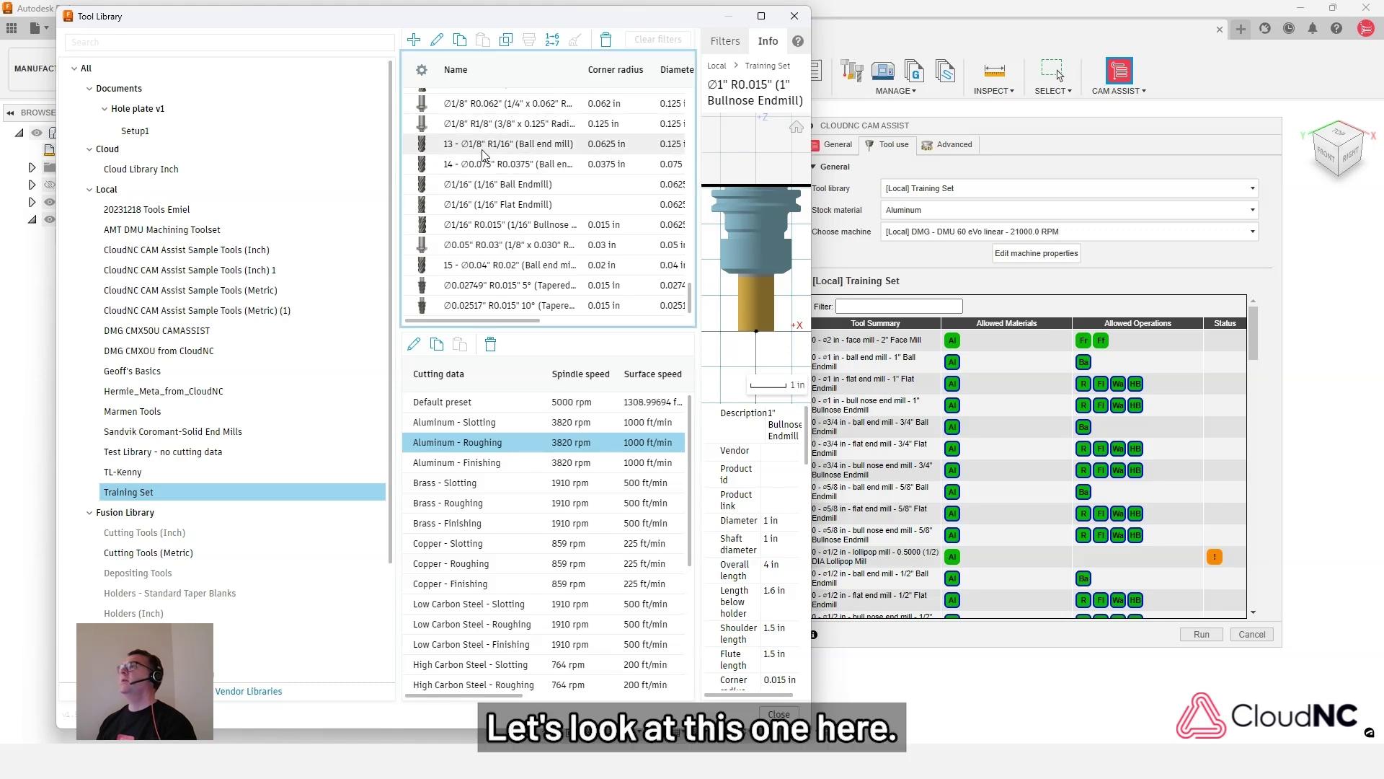
left_click(482, 153)
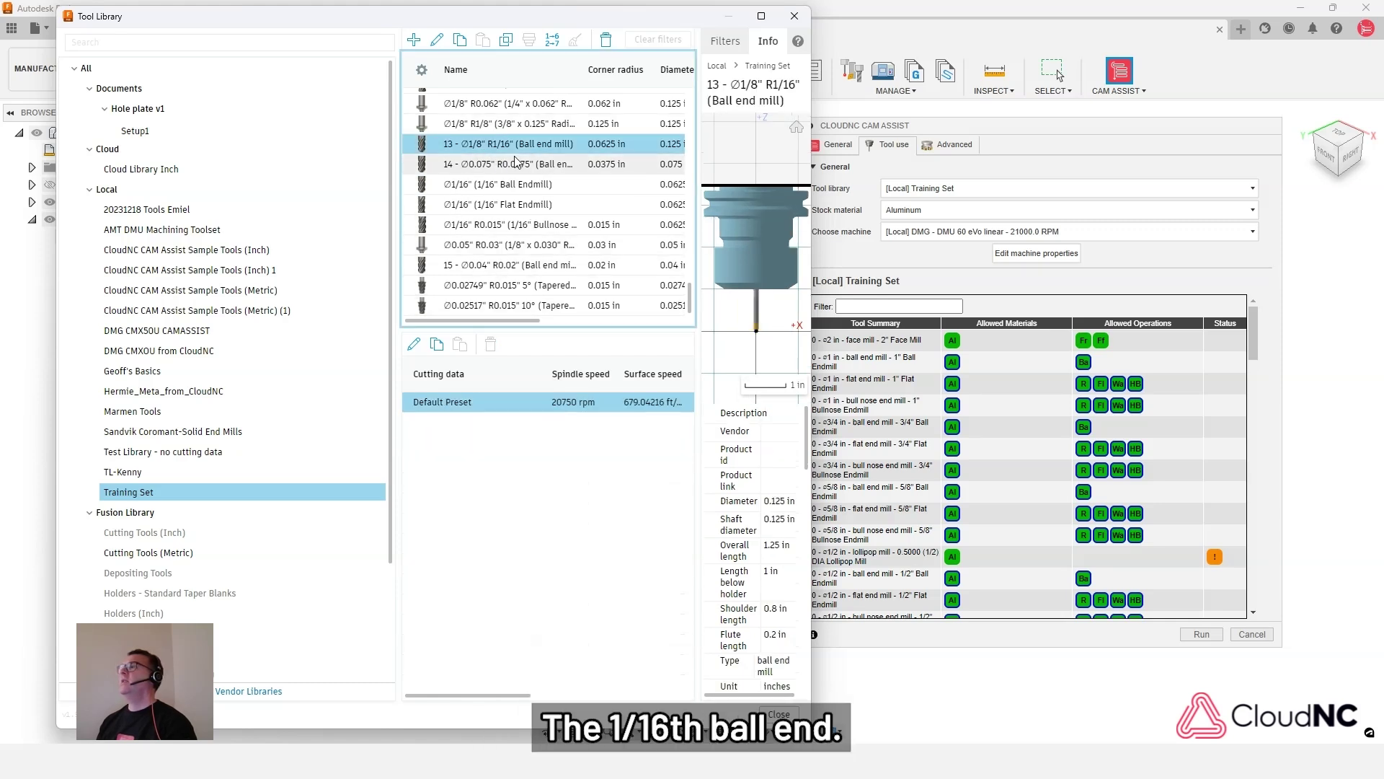
left_click(462, 402)
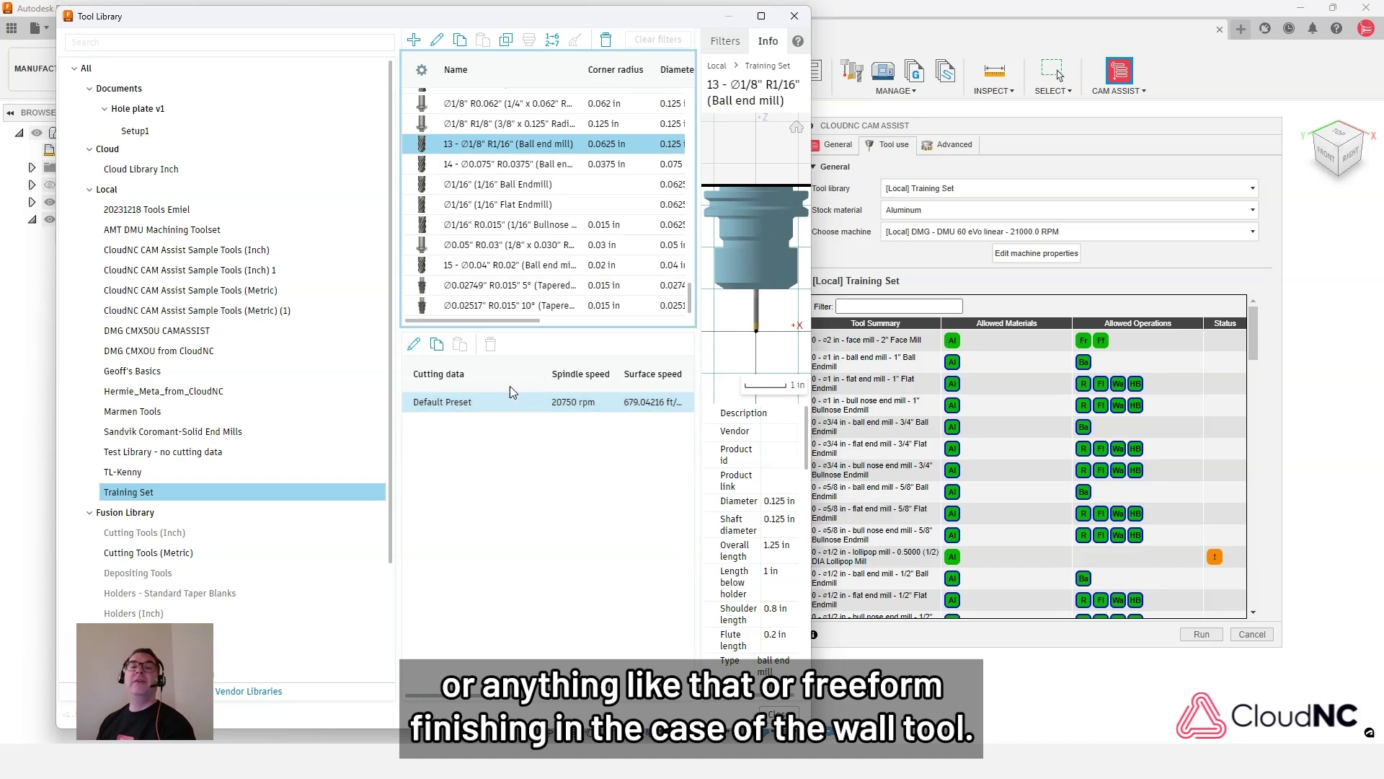
left_click(487, 402)
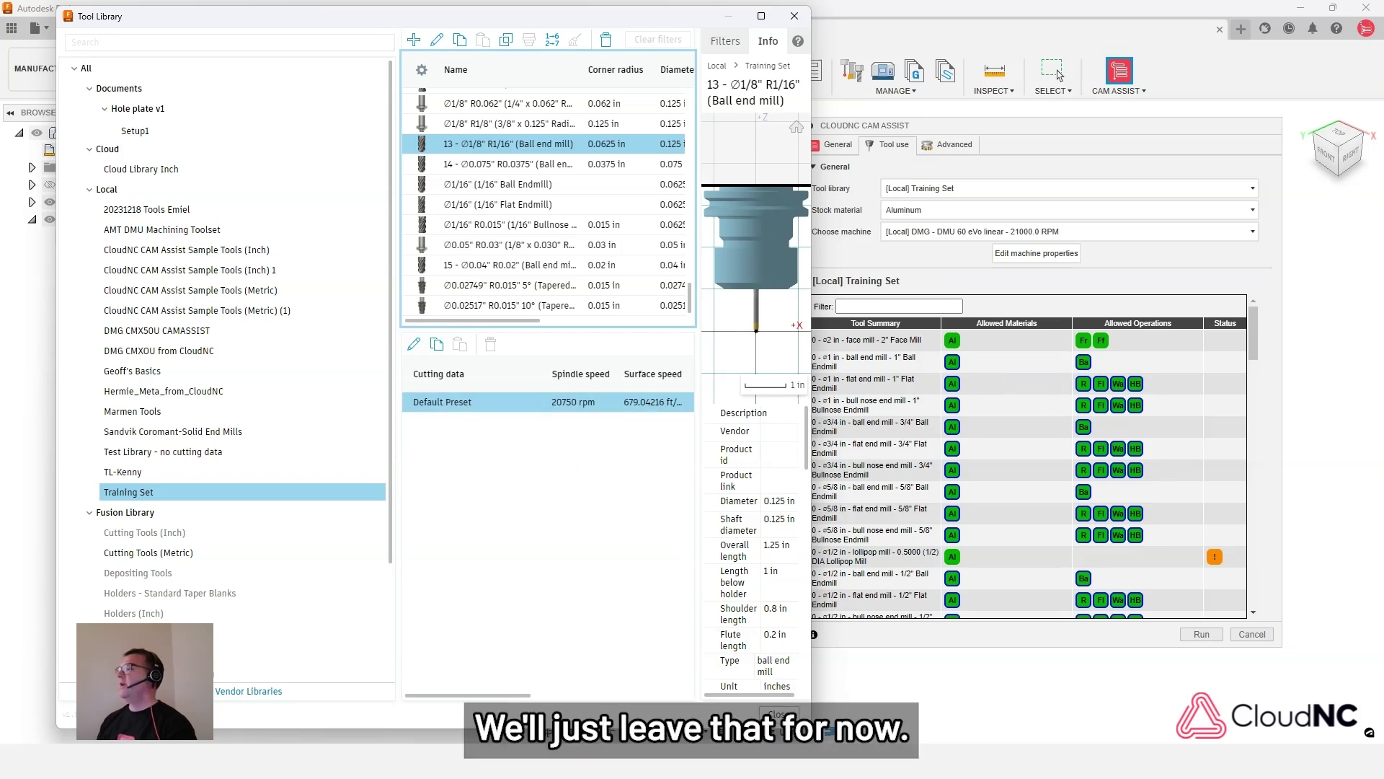
left_click(1058, 74)
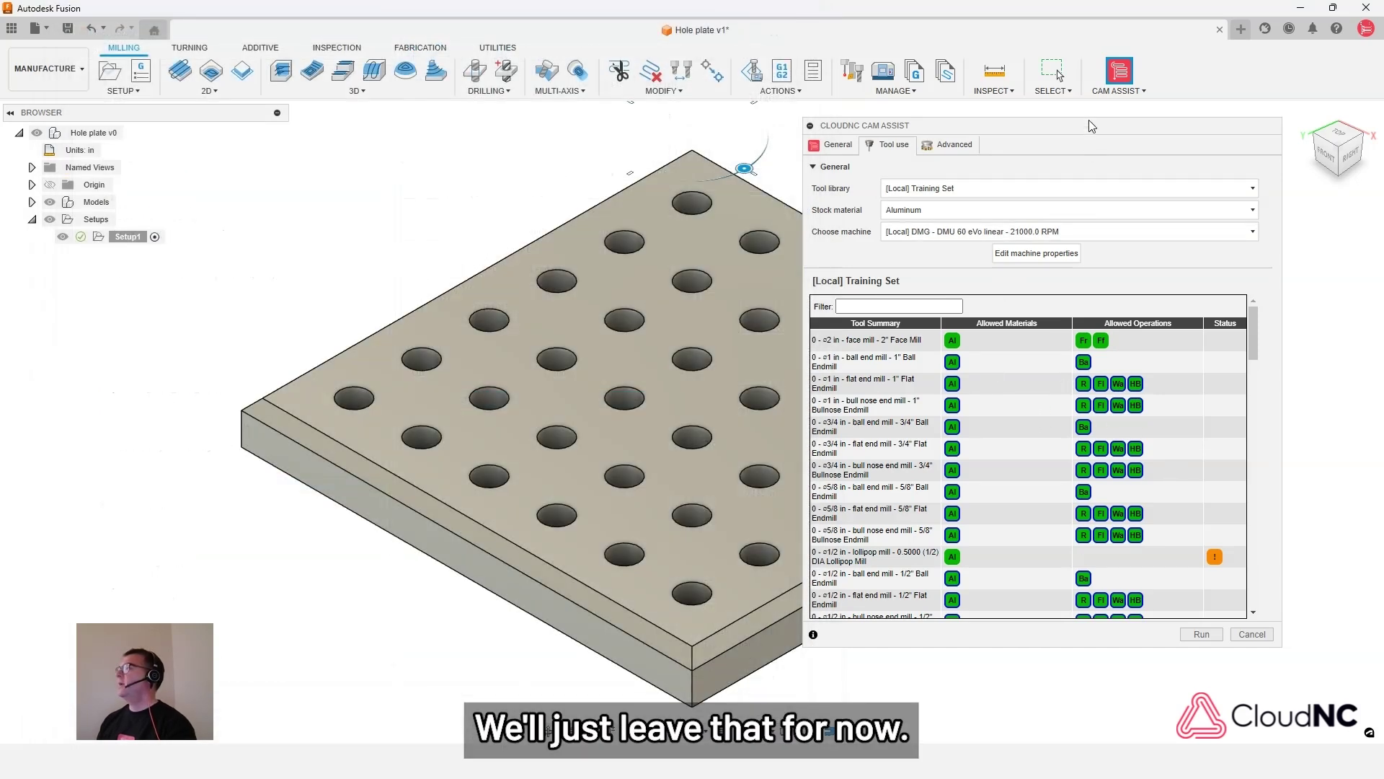
Run CAM Assist with the local Training Set library, Aluminum stock and the DMU 60 eVo linear machine, and dismiss the completion notice
left_click_drag(1066, 128, 1109, 118)
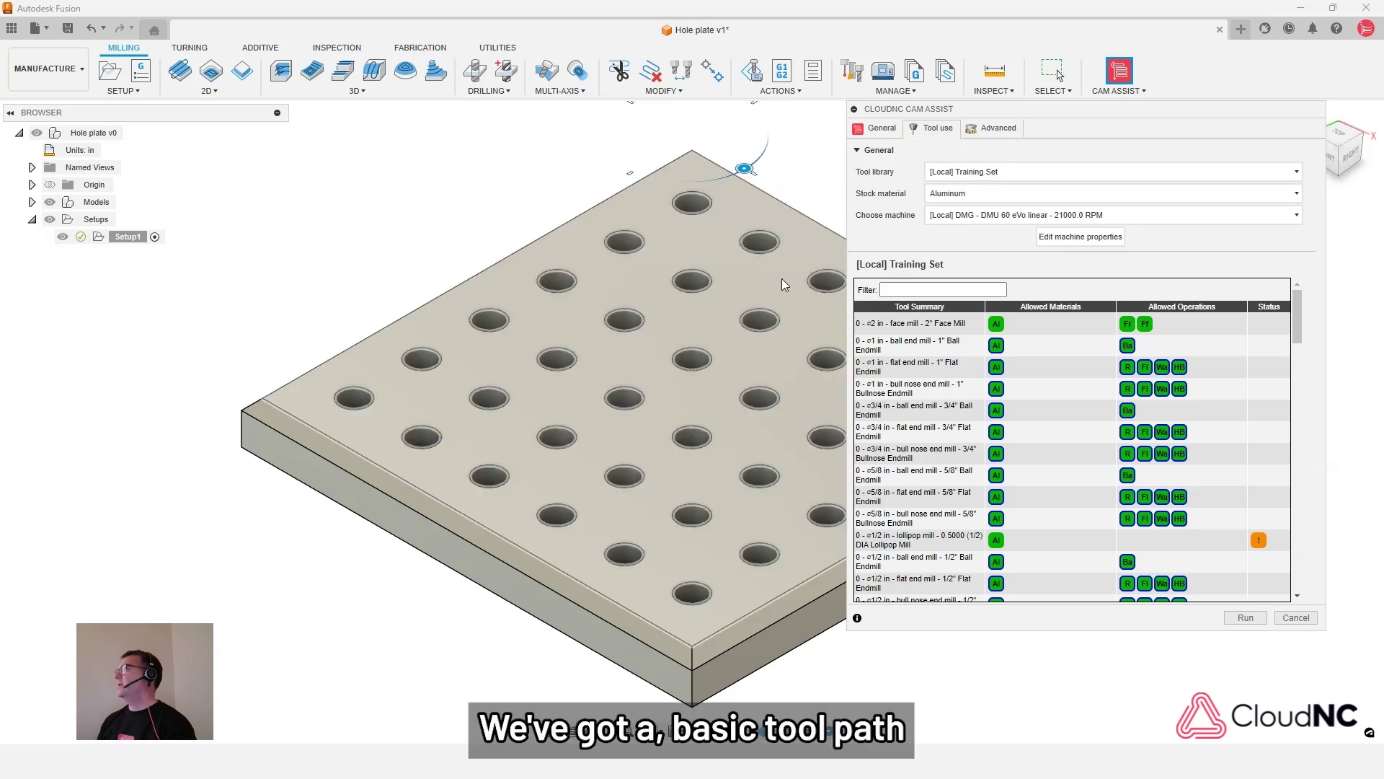
left_click(1243, 617)
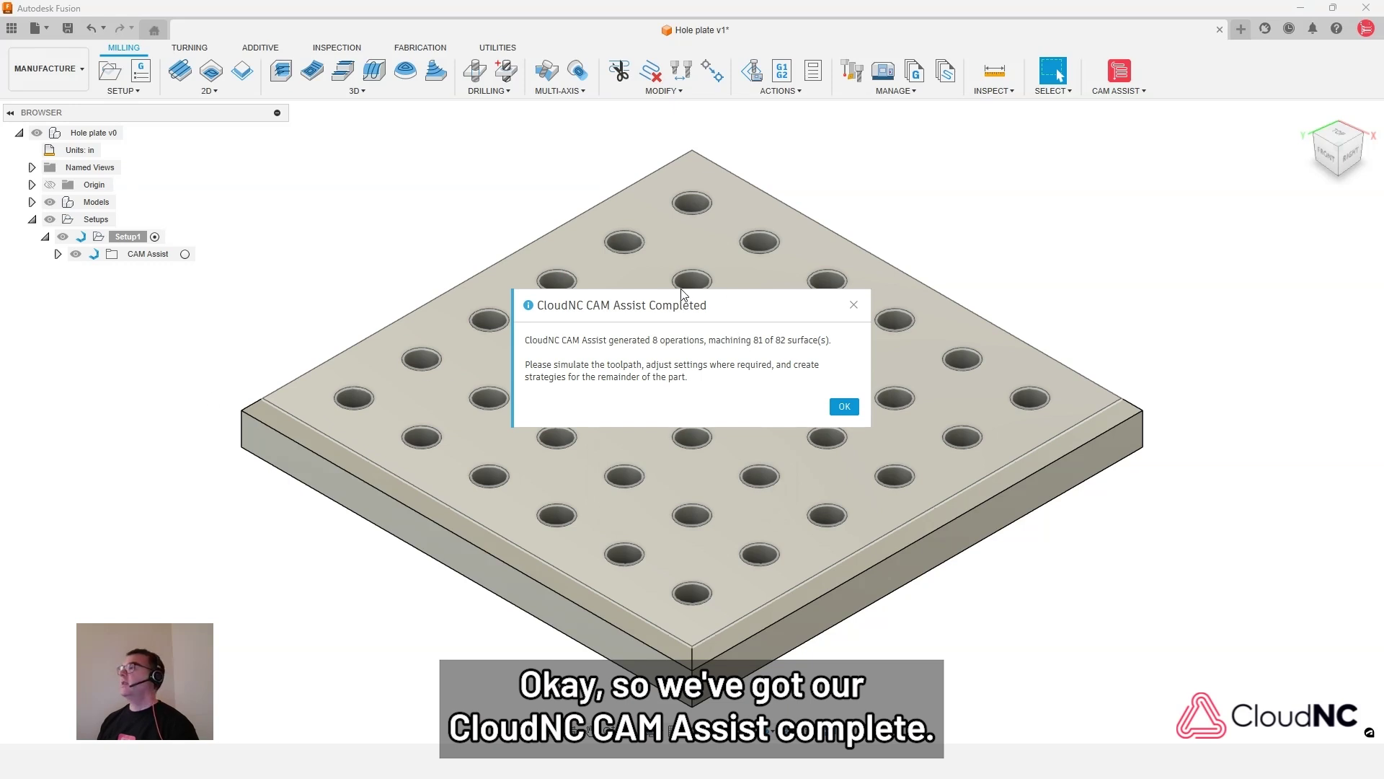
left_click(844, 408)
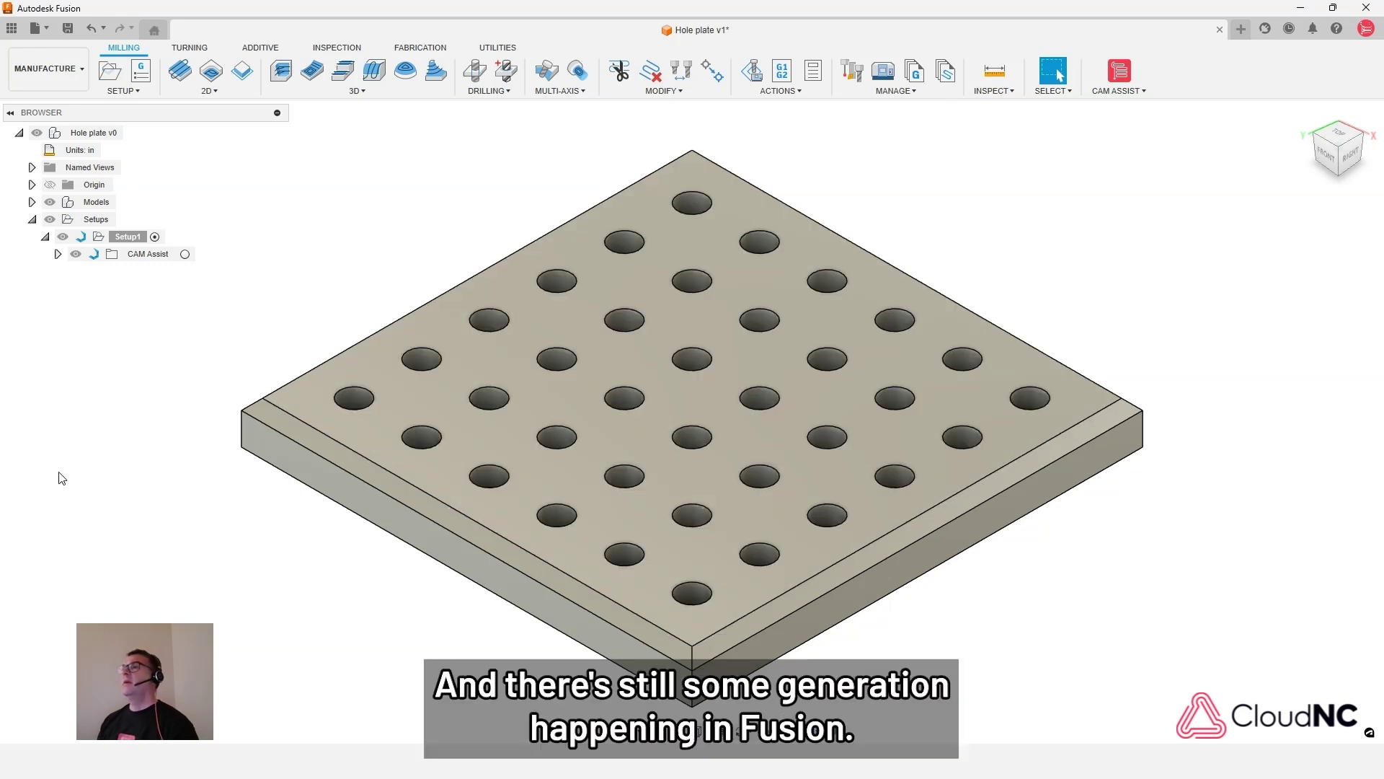
Expand the CAM Assist folder in Setup1 and its Facing, Roughing, Wall, Holemaking, Freeform and Deburring folders to list their operations
left_click(58, 253)
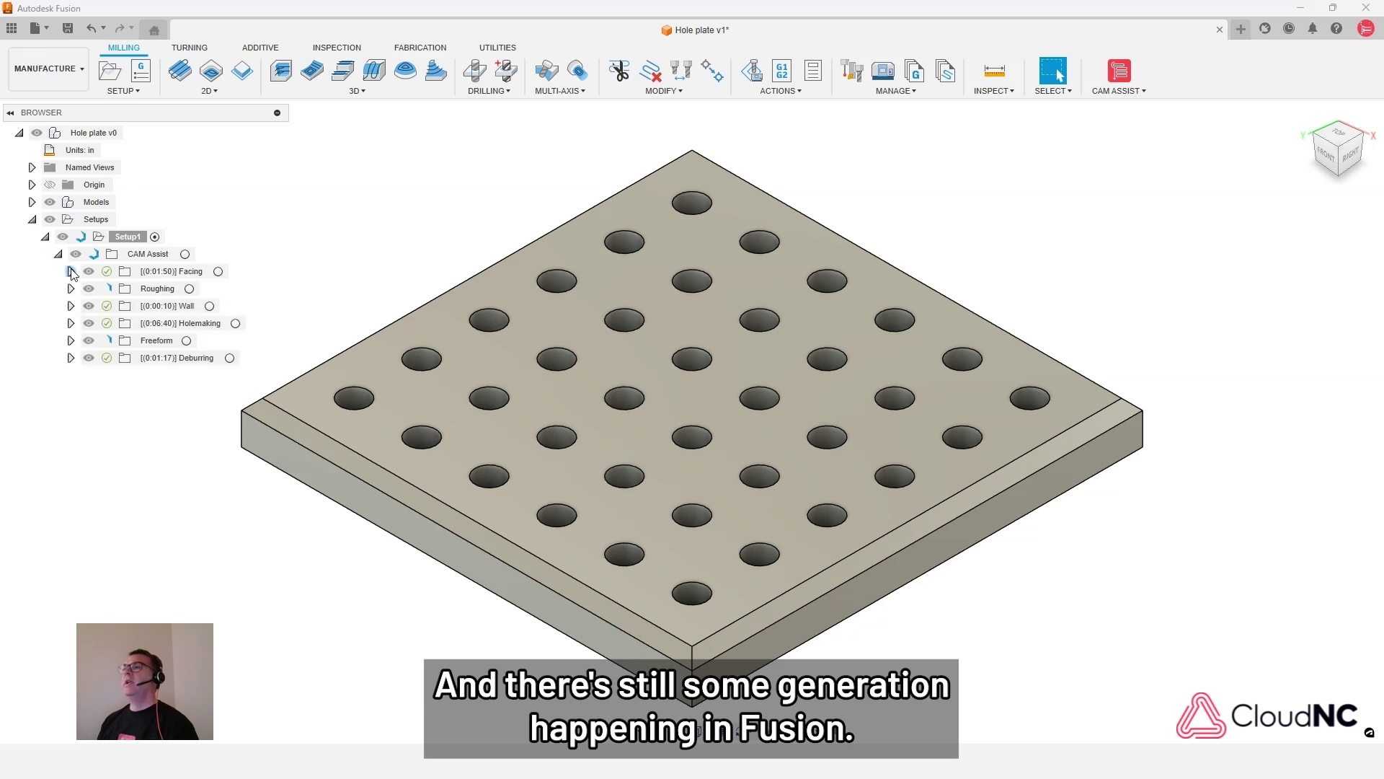
left_click(70, 272)
left_click(71, 323)
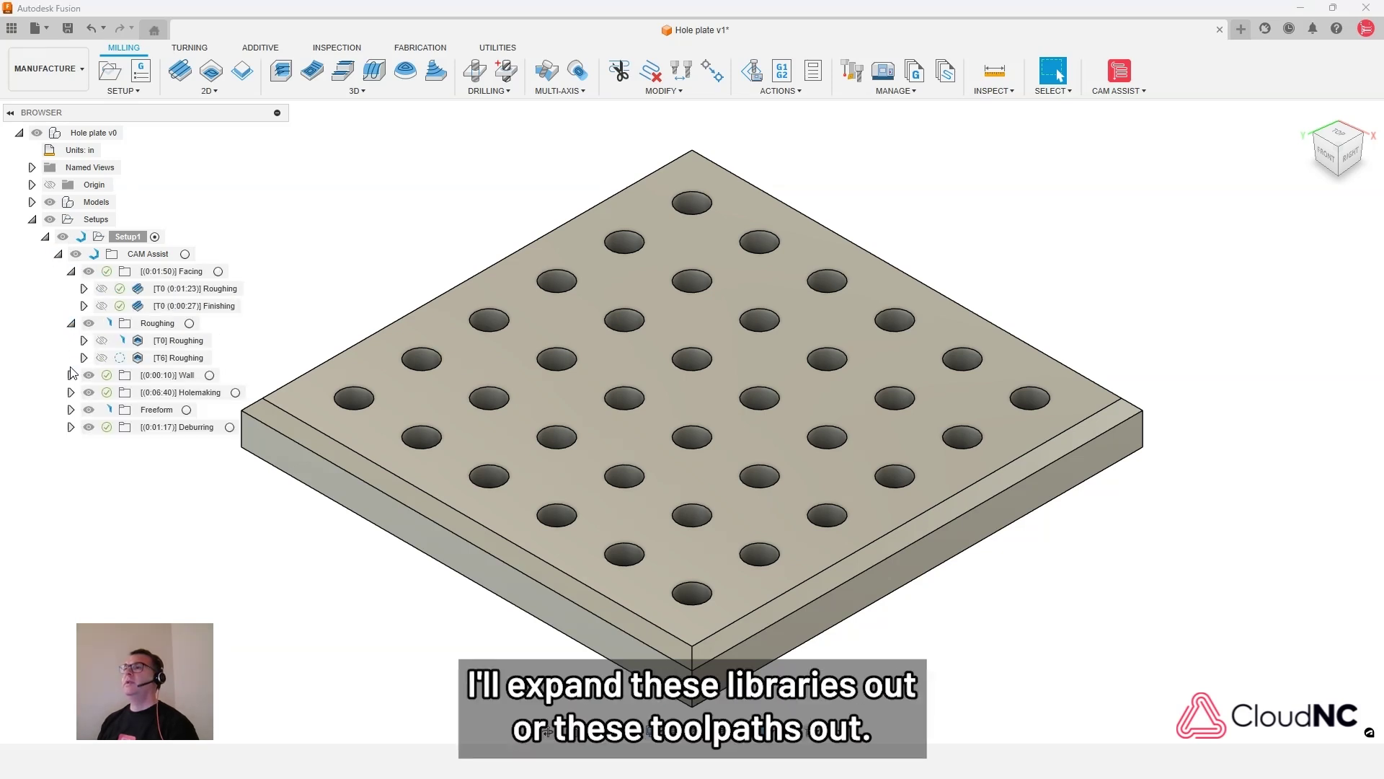
left_click(71, 375)
left_click(71, 410)
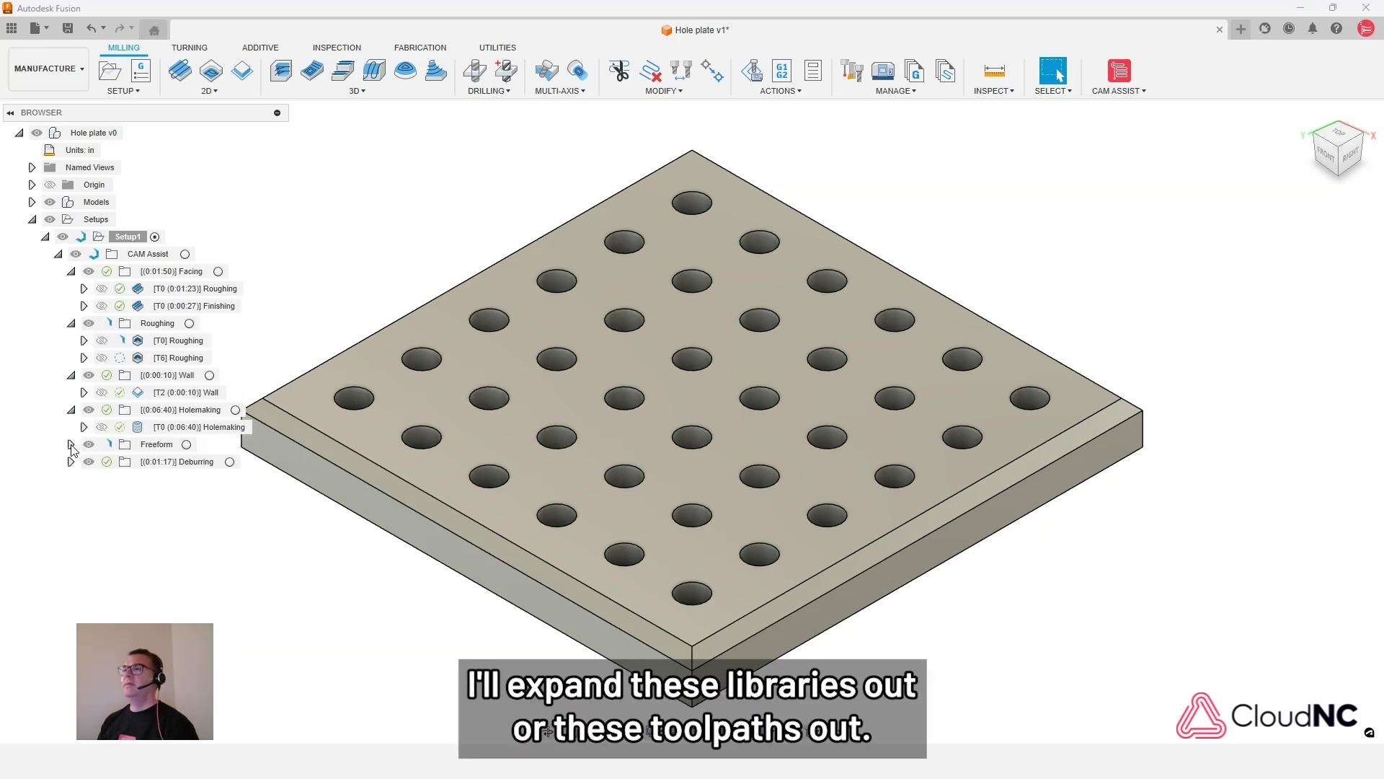
left_click(70, 444)
left_click(71, 479)
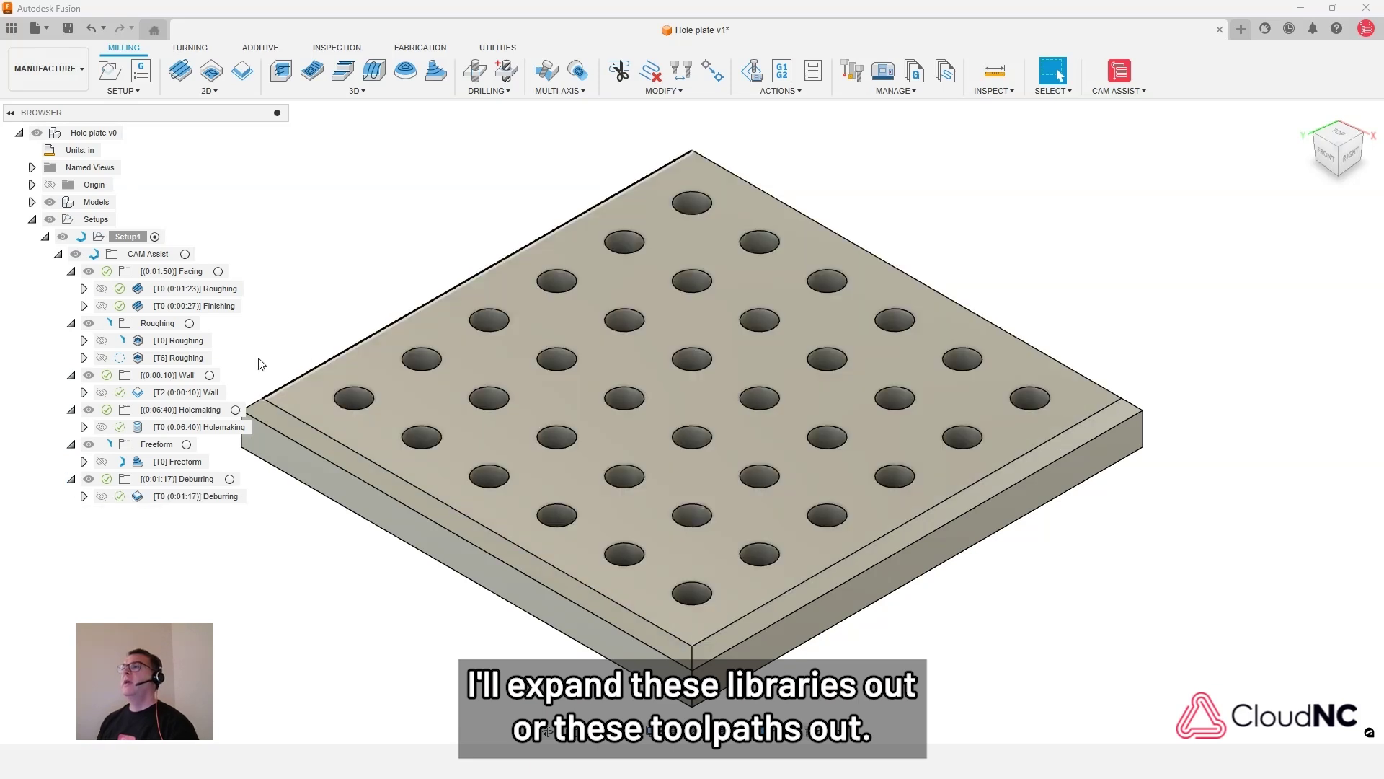
Inspect the toolpath and the assigned tool of the Roughing operation in the Facing folder
left_click(206, 292)
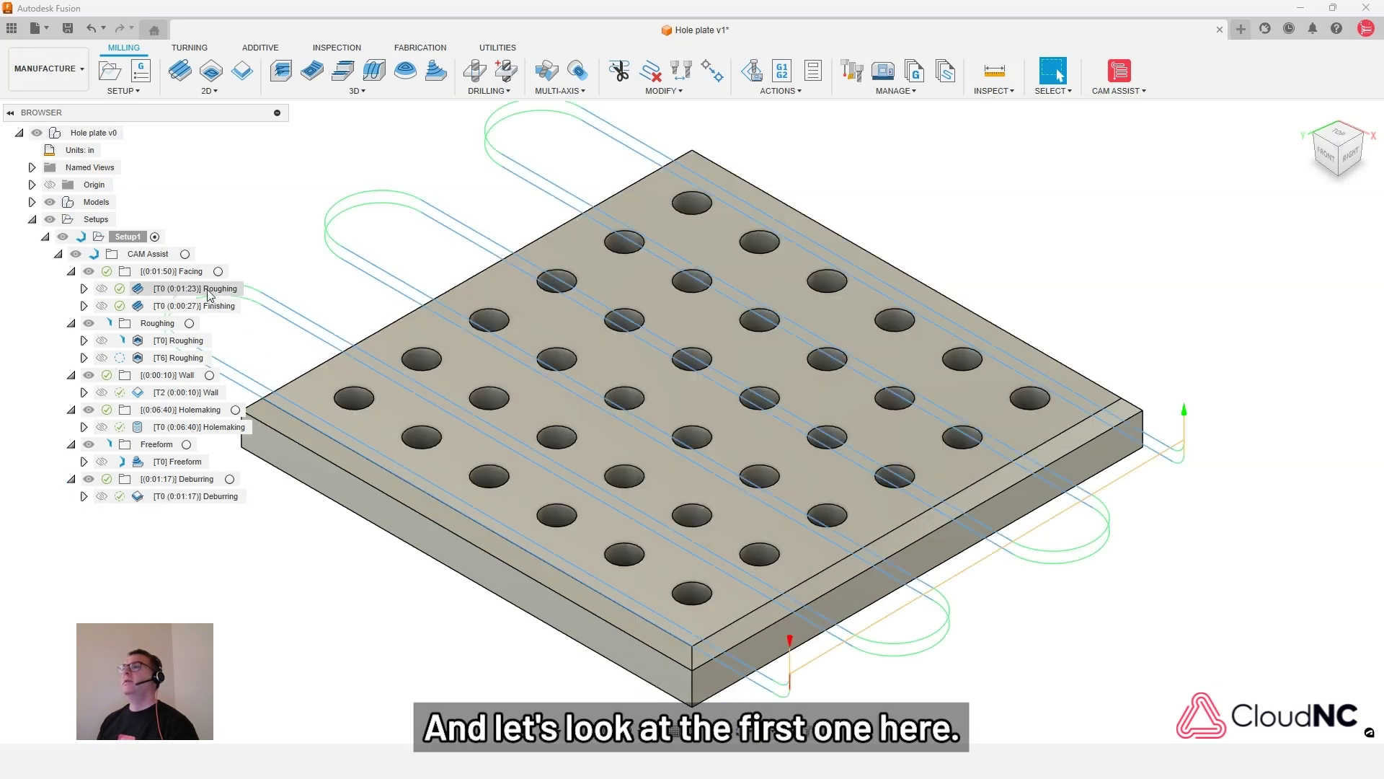
left_click(180, 290)
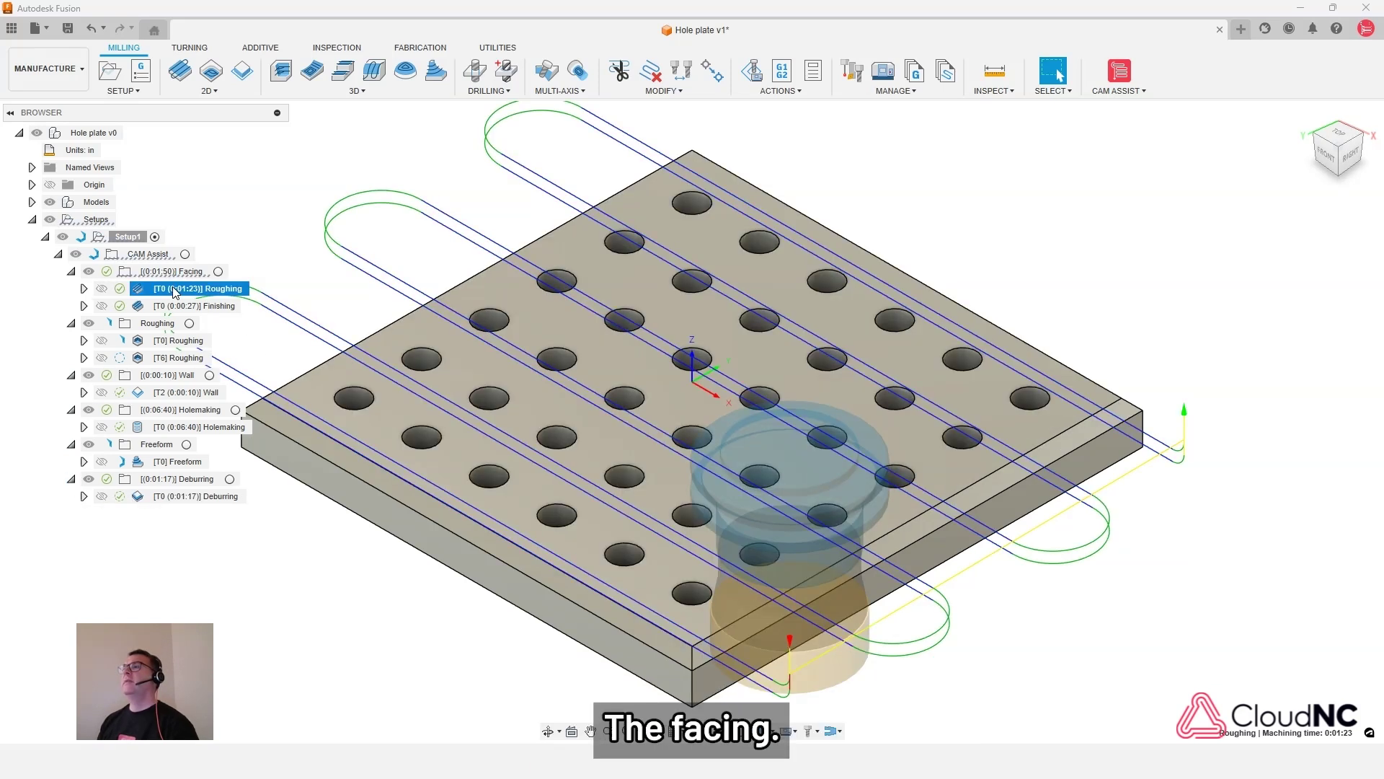
left_click(83, 289)
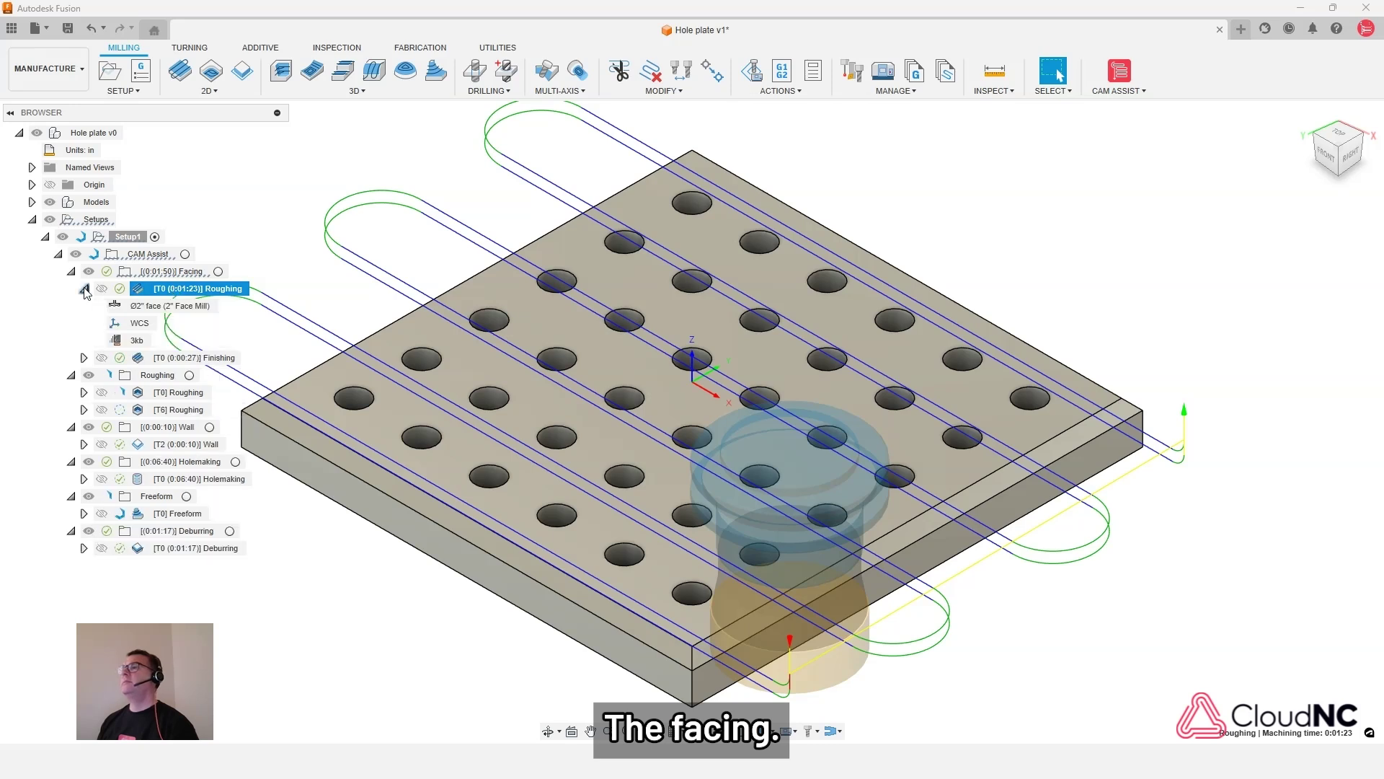
left_click(160, 307)
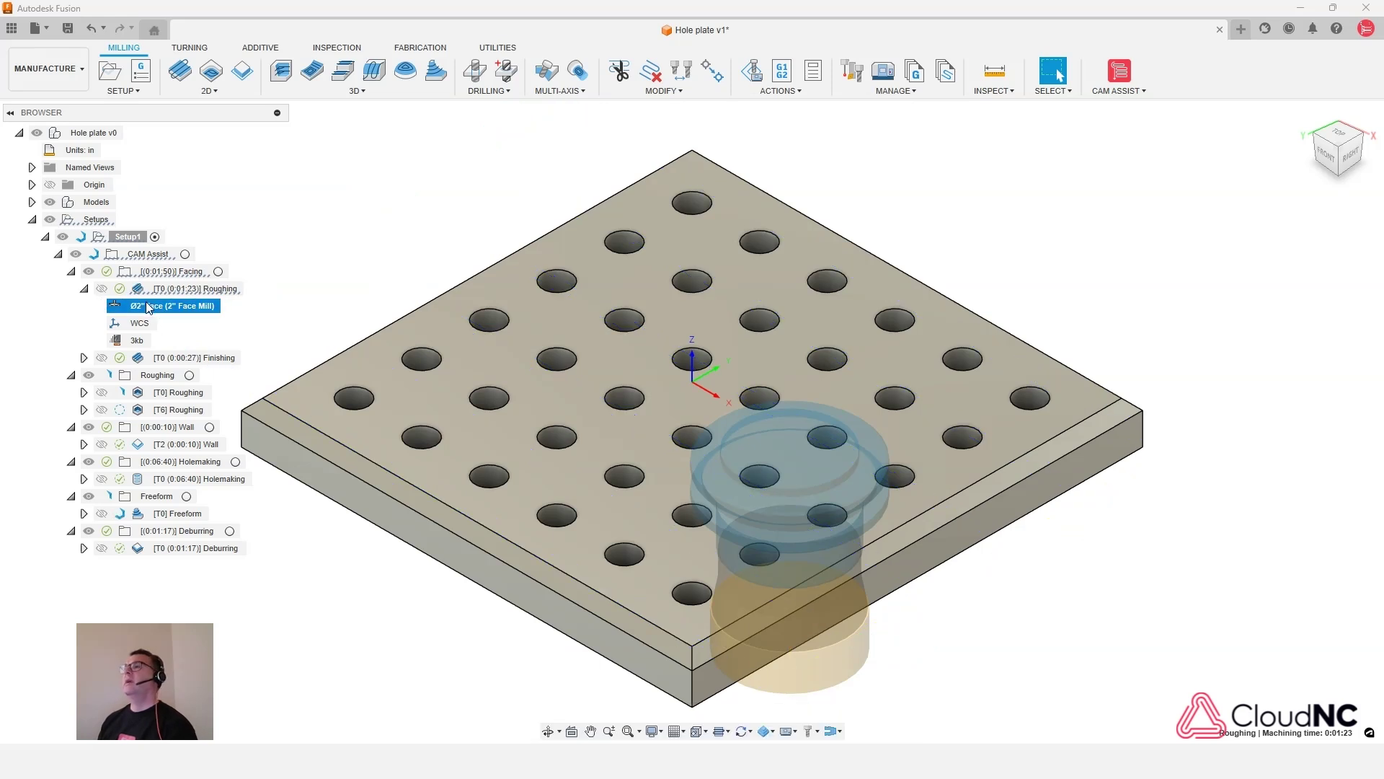
Open the Facing folder's Roughing operation for editing and review its spindle speed, surface speed and cutting feedrate
mouse_move(161, 292)
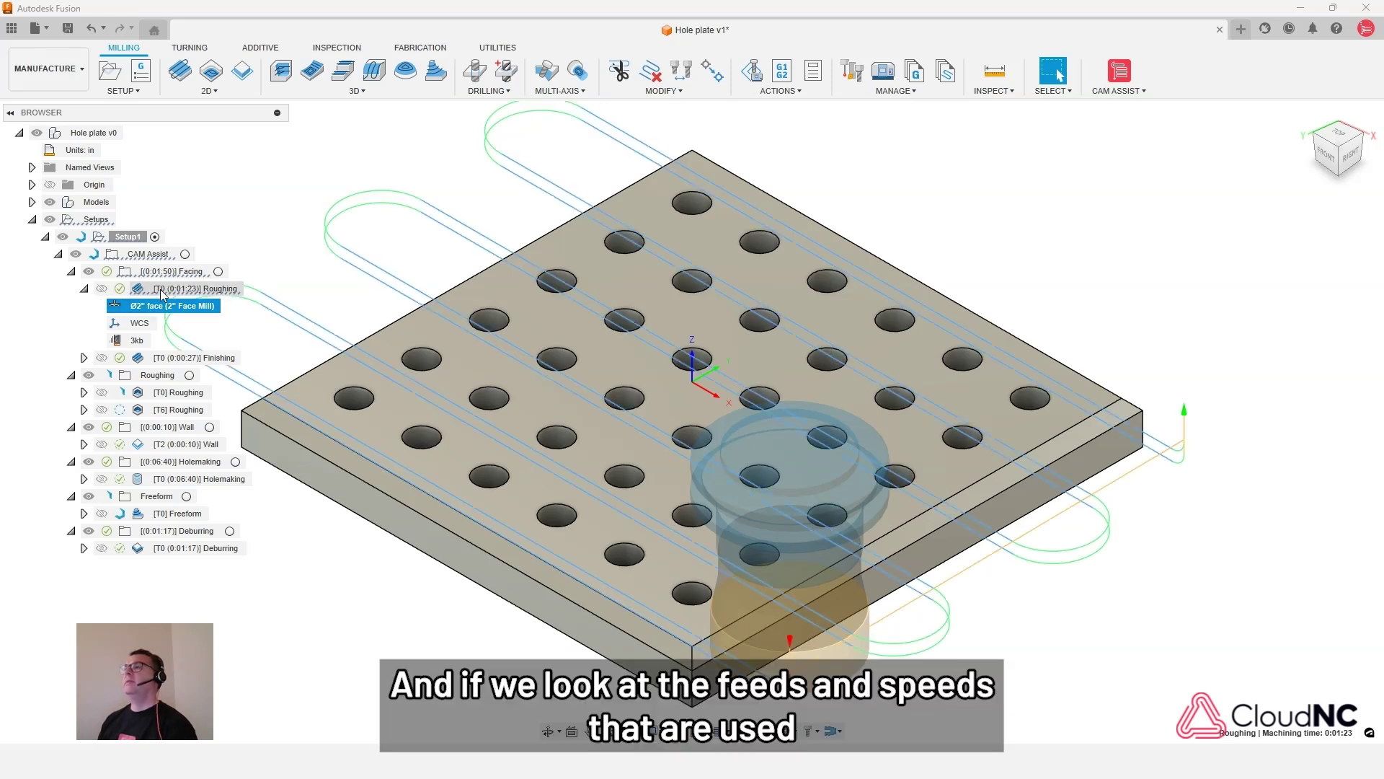
right_click(161, 291)
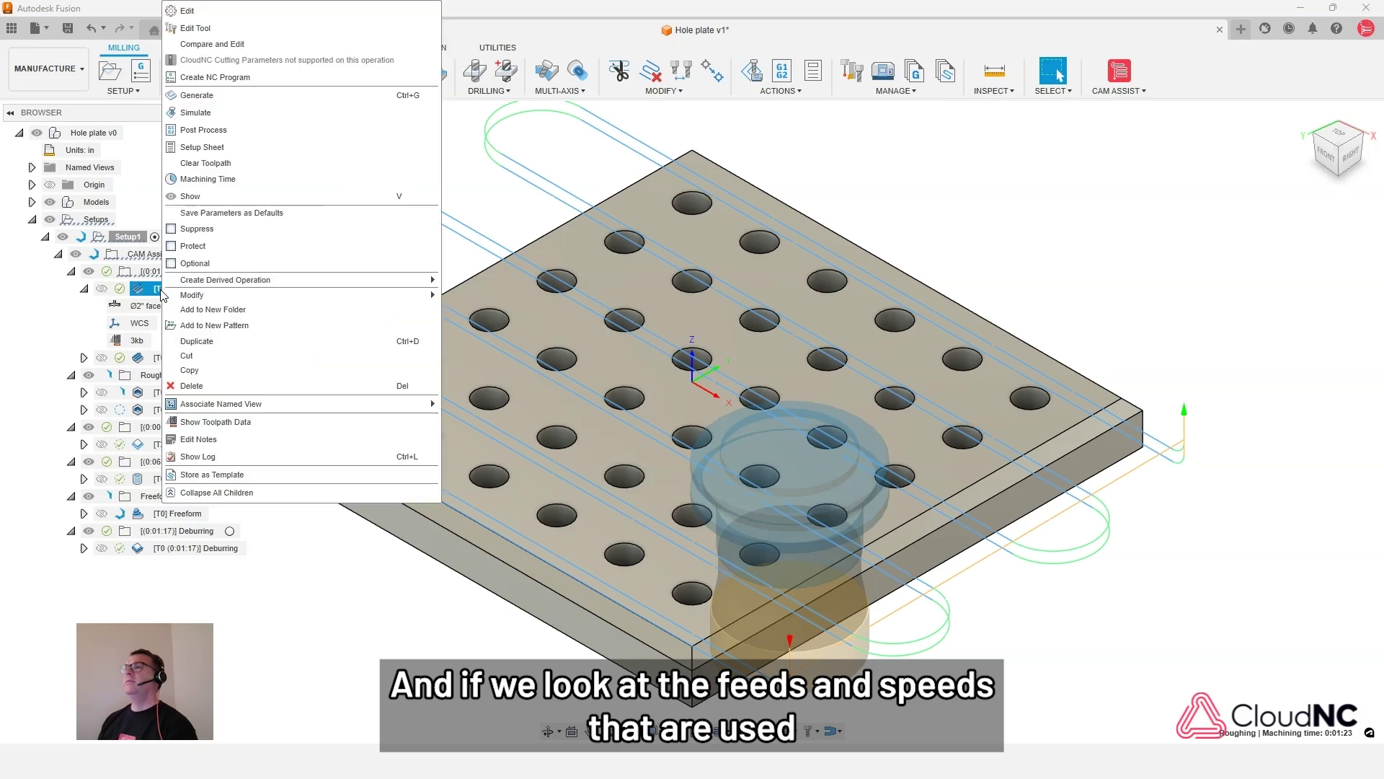
left_click(182, 11)
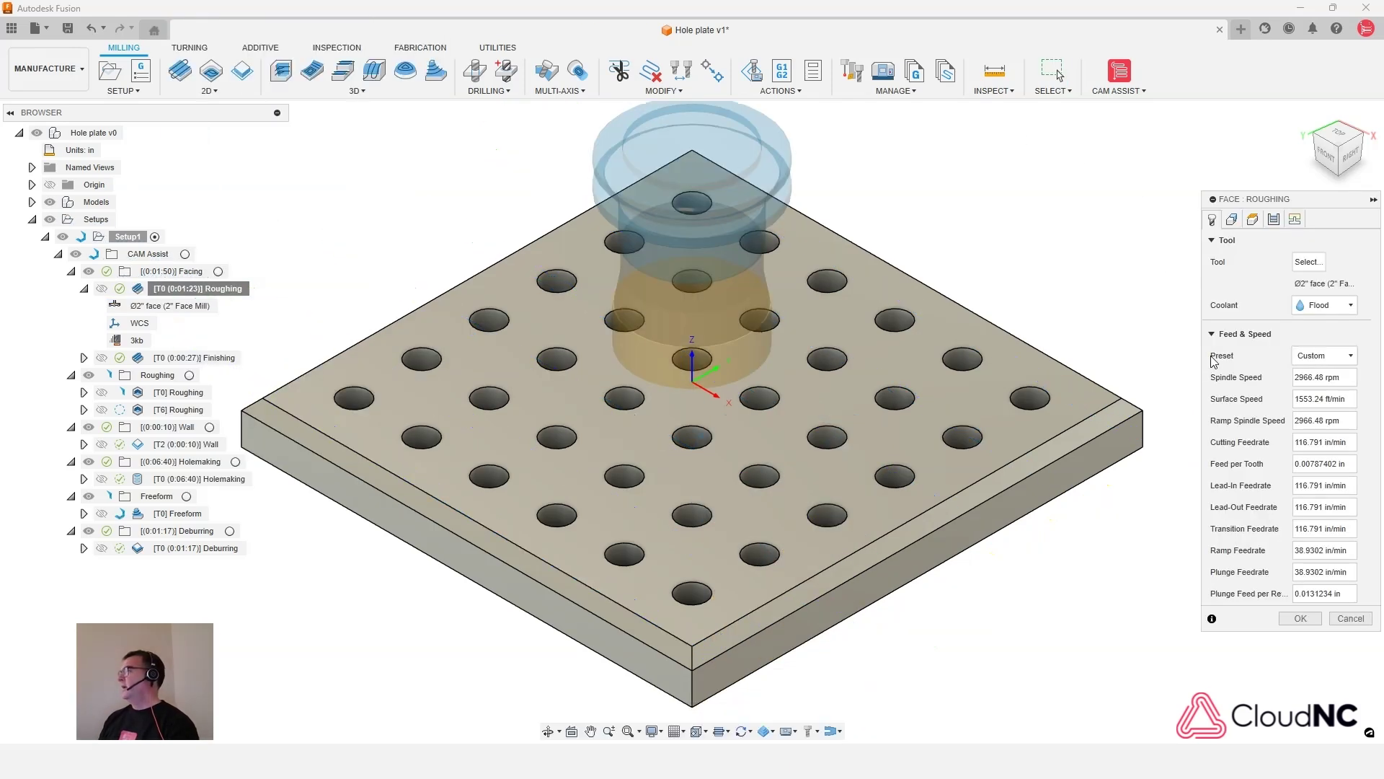
left_click(1326, 376)
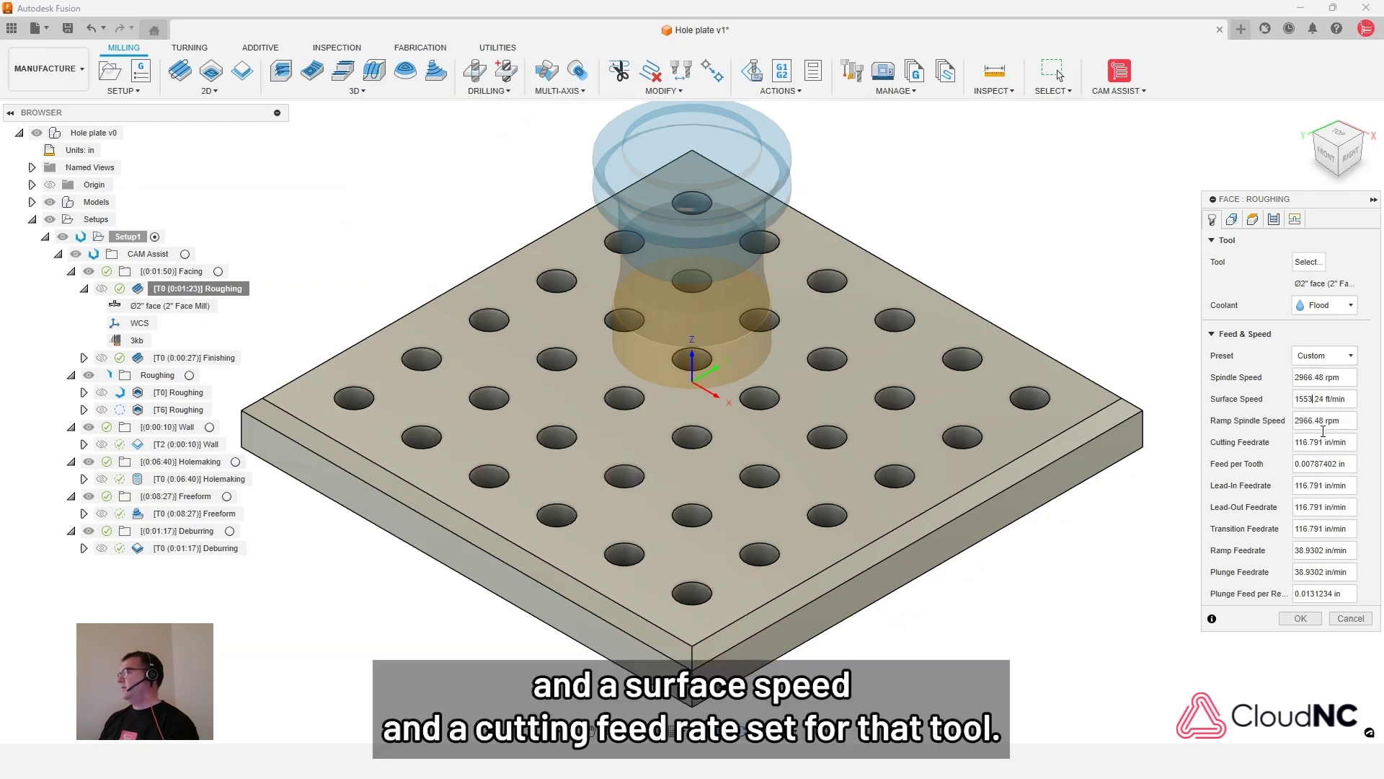
left_click(1318, 442)
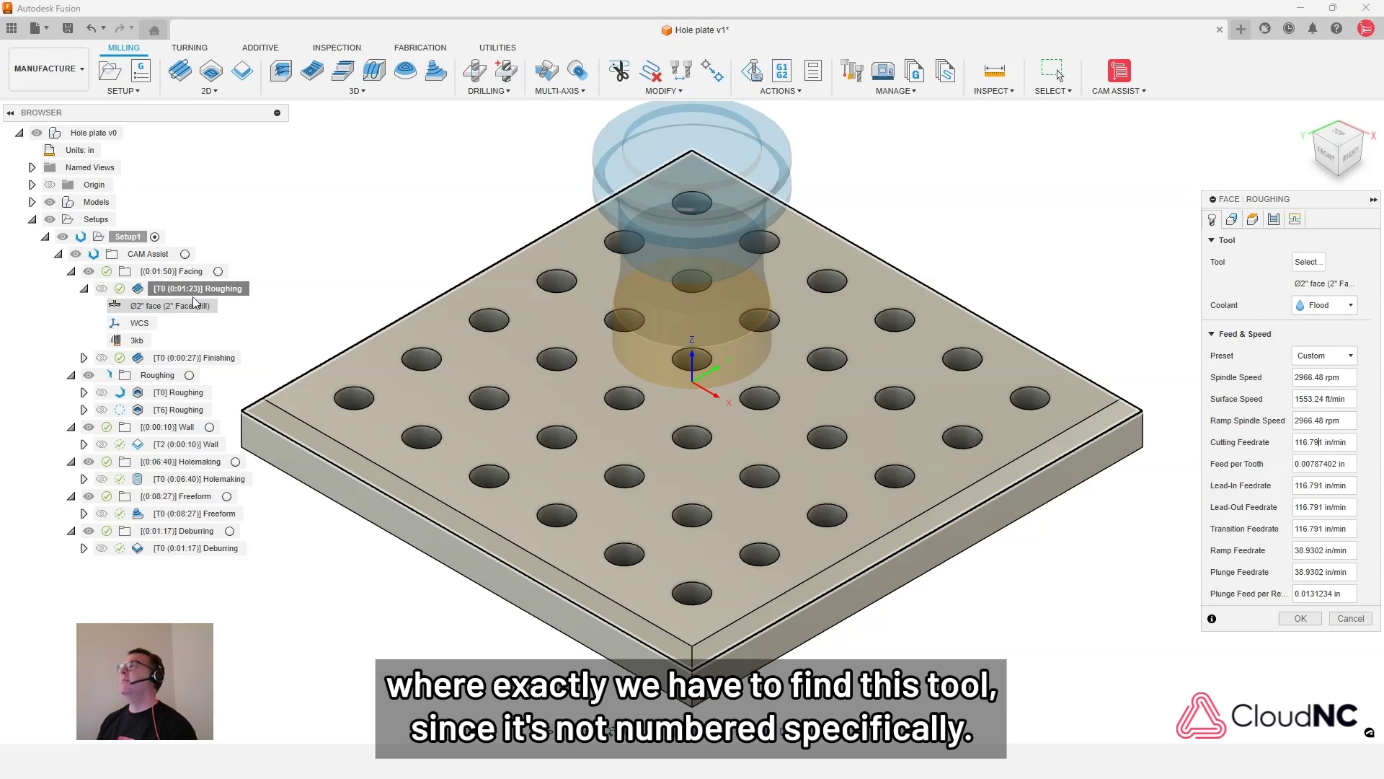
Examine the cutting data stored for the unnumbered 2 in face mill in the local Training Set tool library
left_click(851, 73)
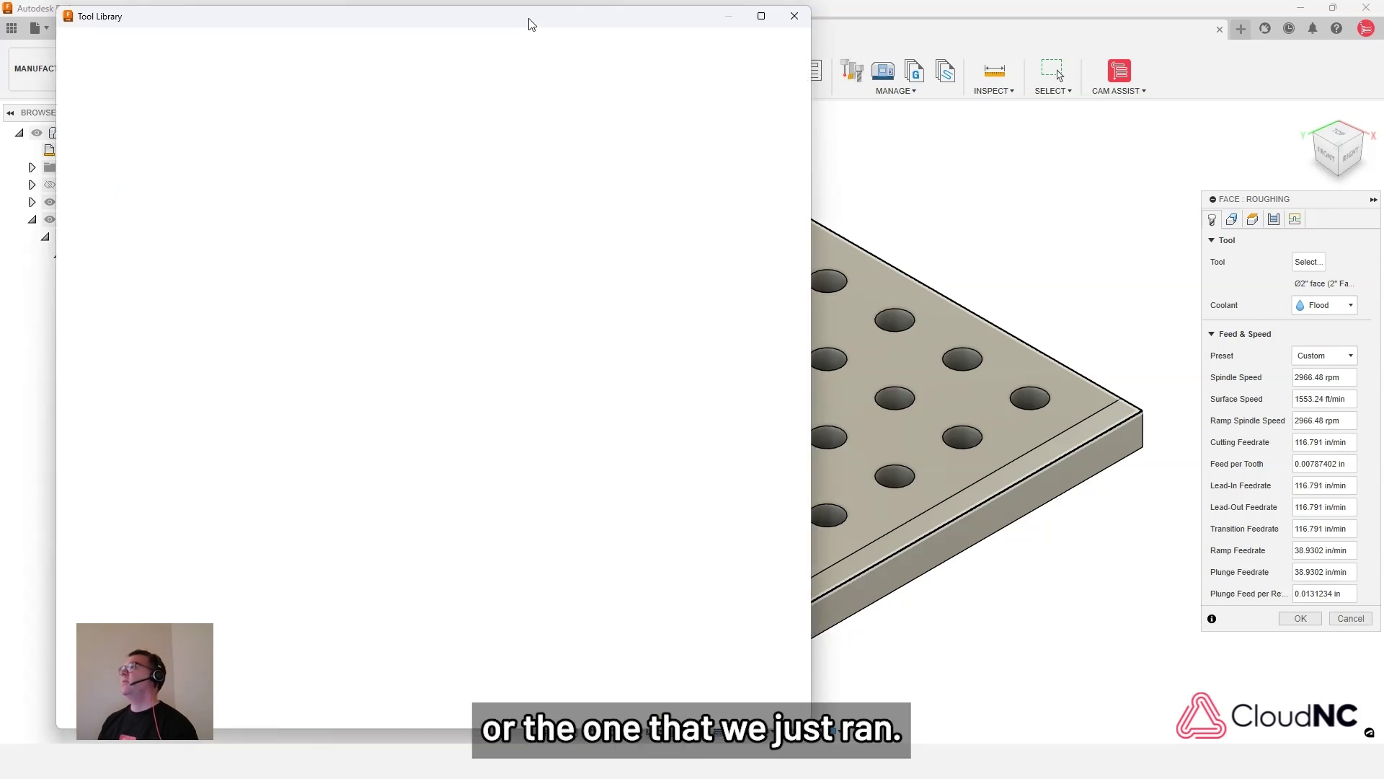
left_click_drag(531, 24, 956, 40)
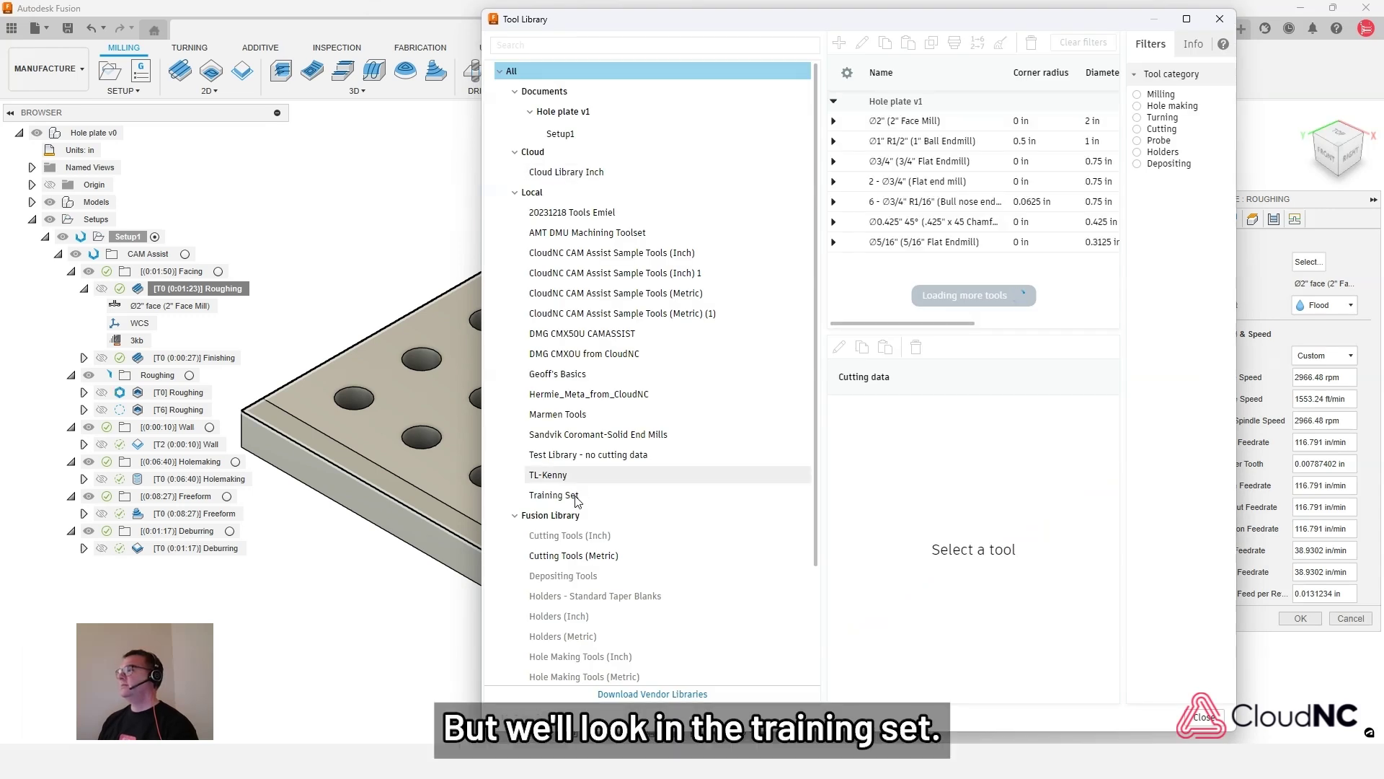
left_click(576, 496)
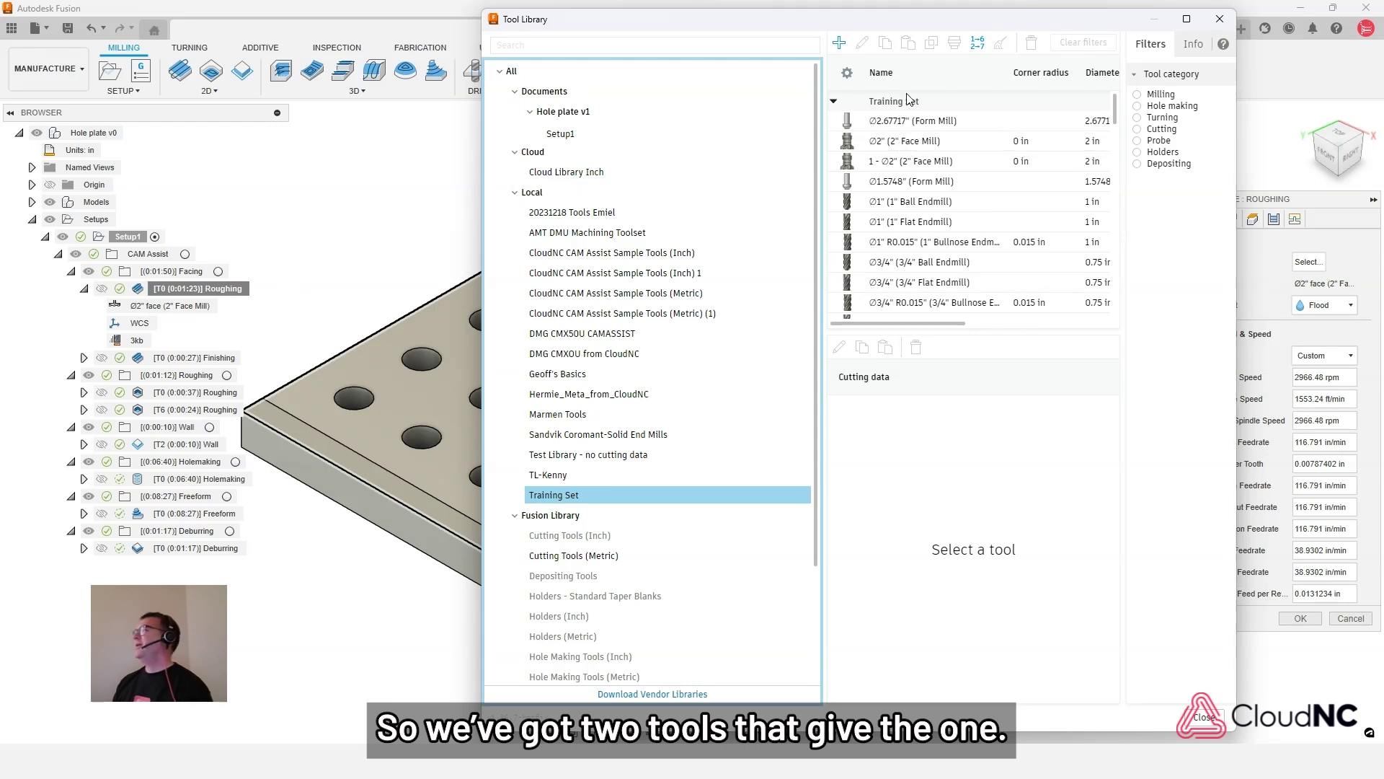
left_click(928, 164)
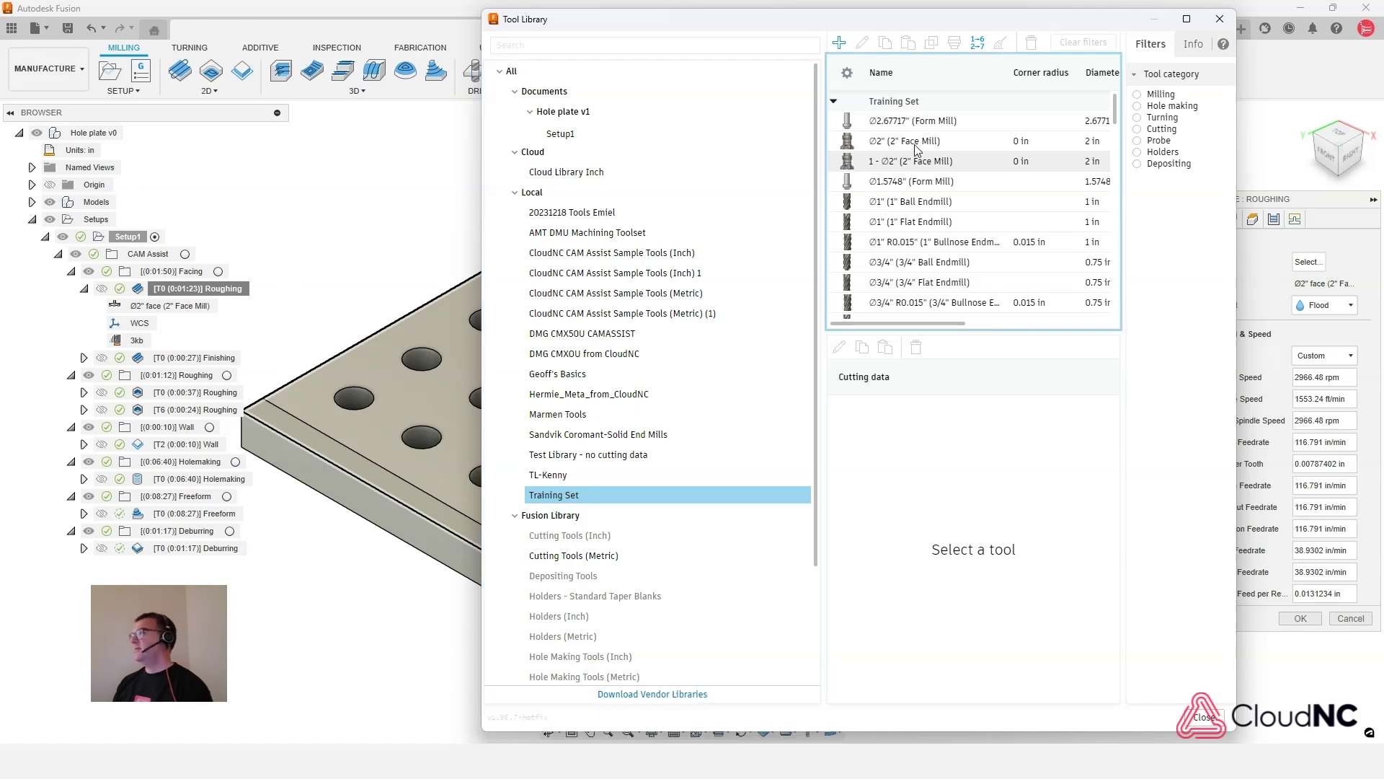
left_click(916, 144)
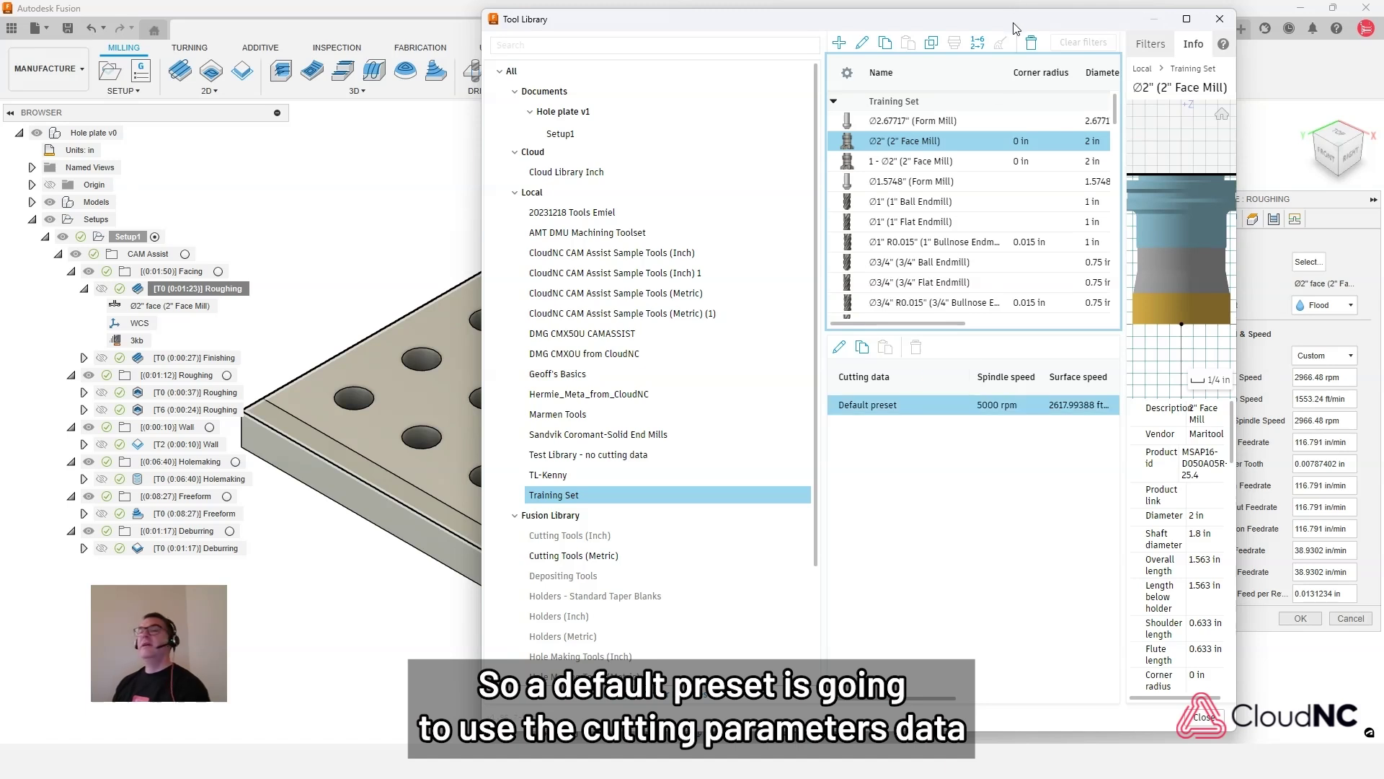
left_click_drag(1015, 22, 782, 15)
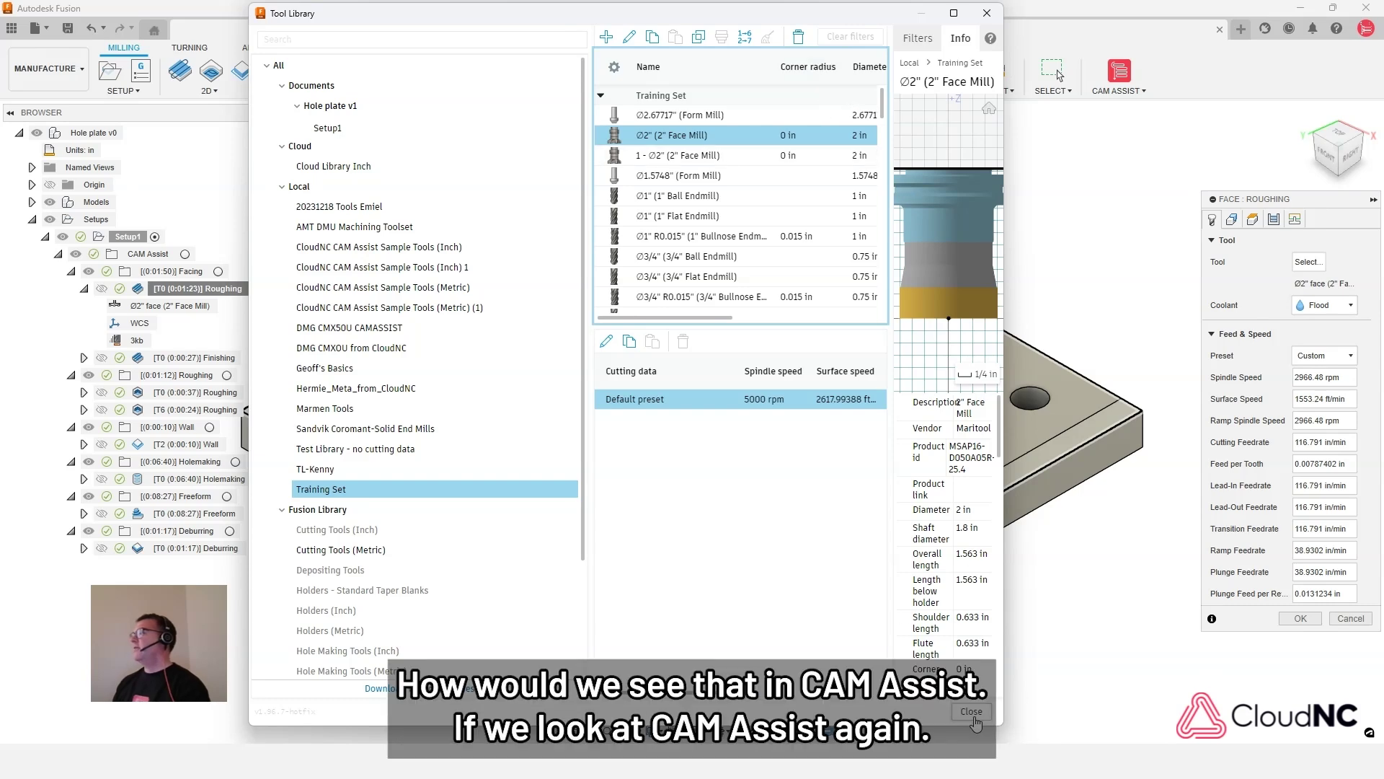
Close the tool library and check the 2 in face mill's allowed materials and operations in CAM Assist's tool use table
left_click(972, 712)
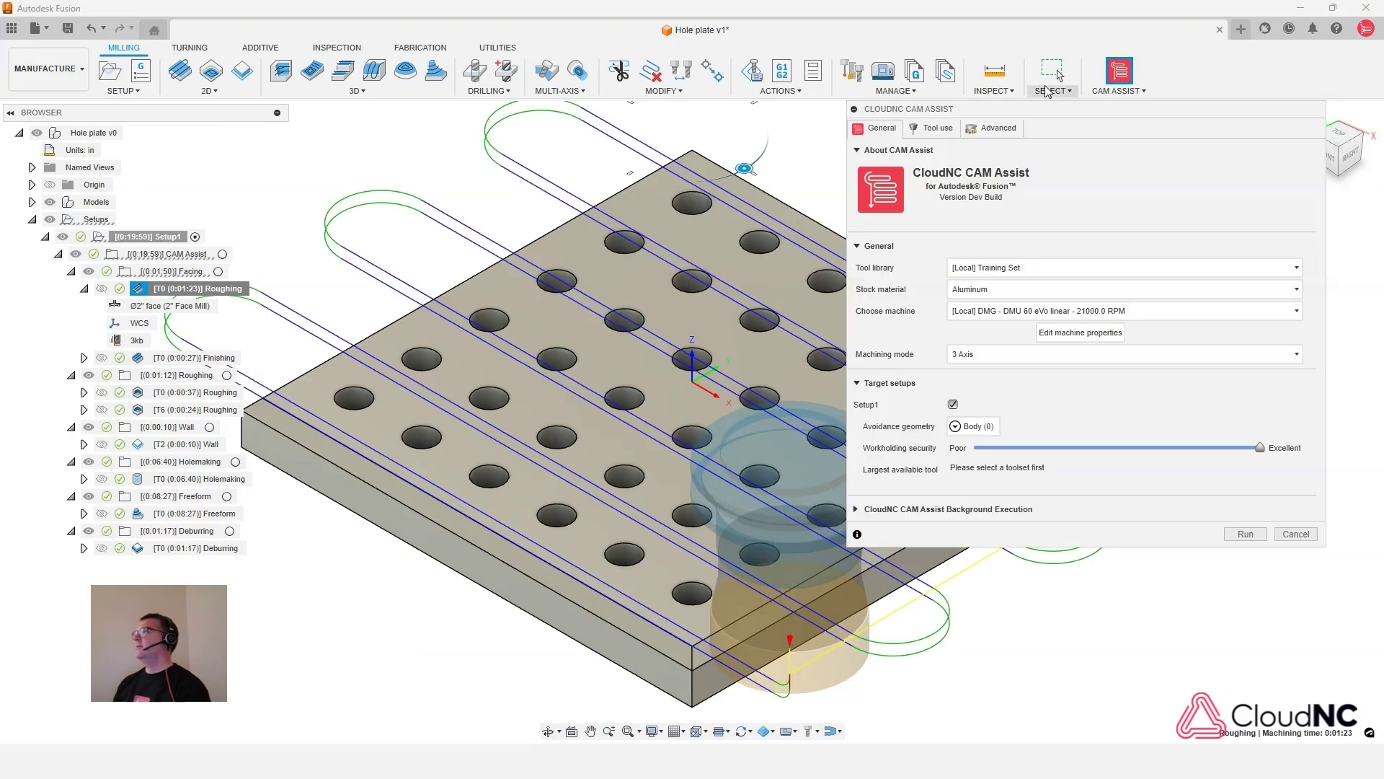
left_click(934, 129)
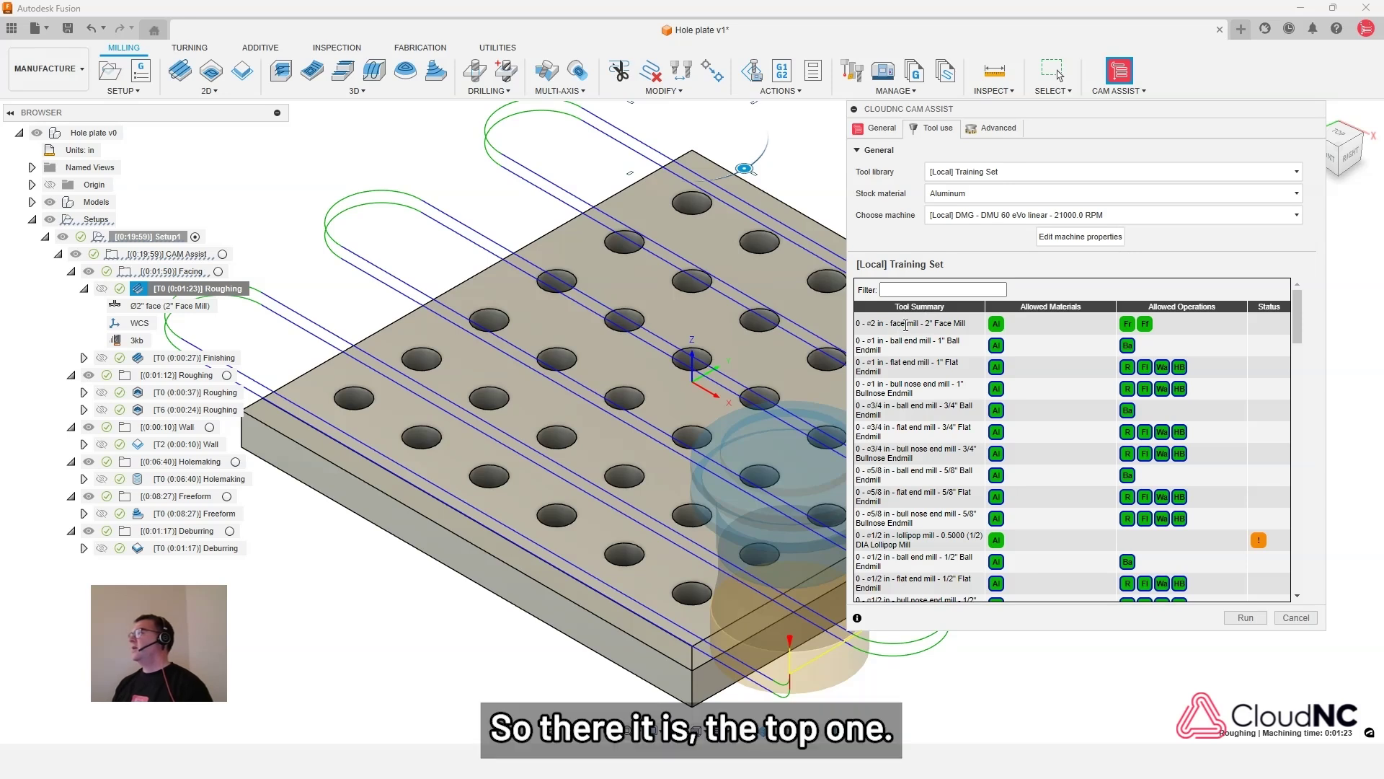
mouse_move(995, 326)
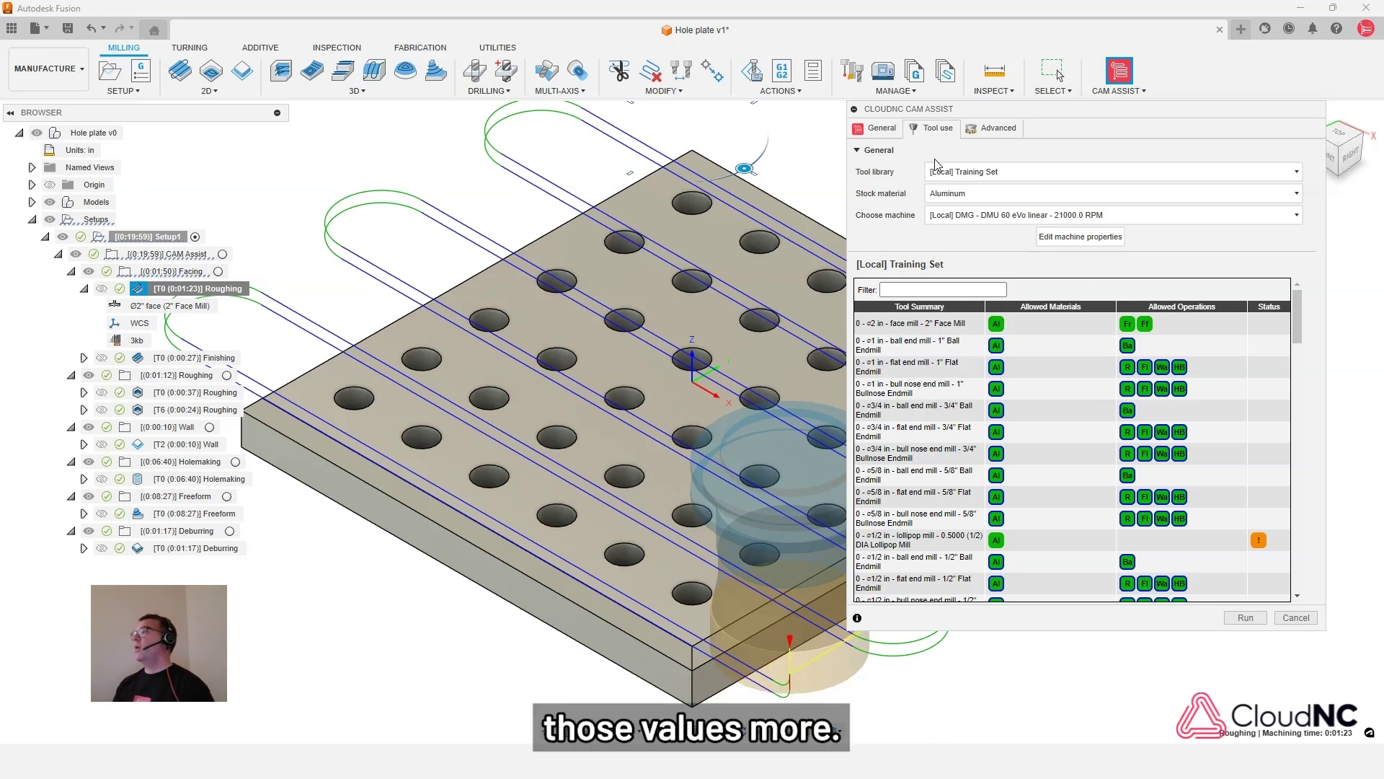
Add a cutting data preset named "Aluminum - Roughing" to the Training Set's unnumbered 2 in face mill, accept it and close the library
left_click(854, 73)
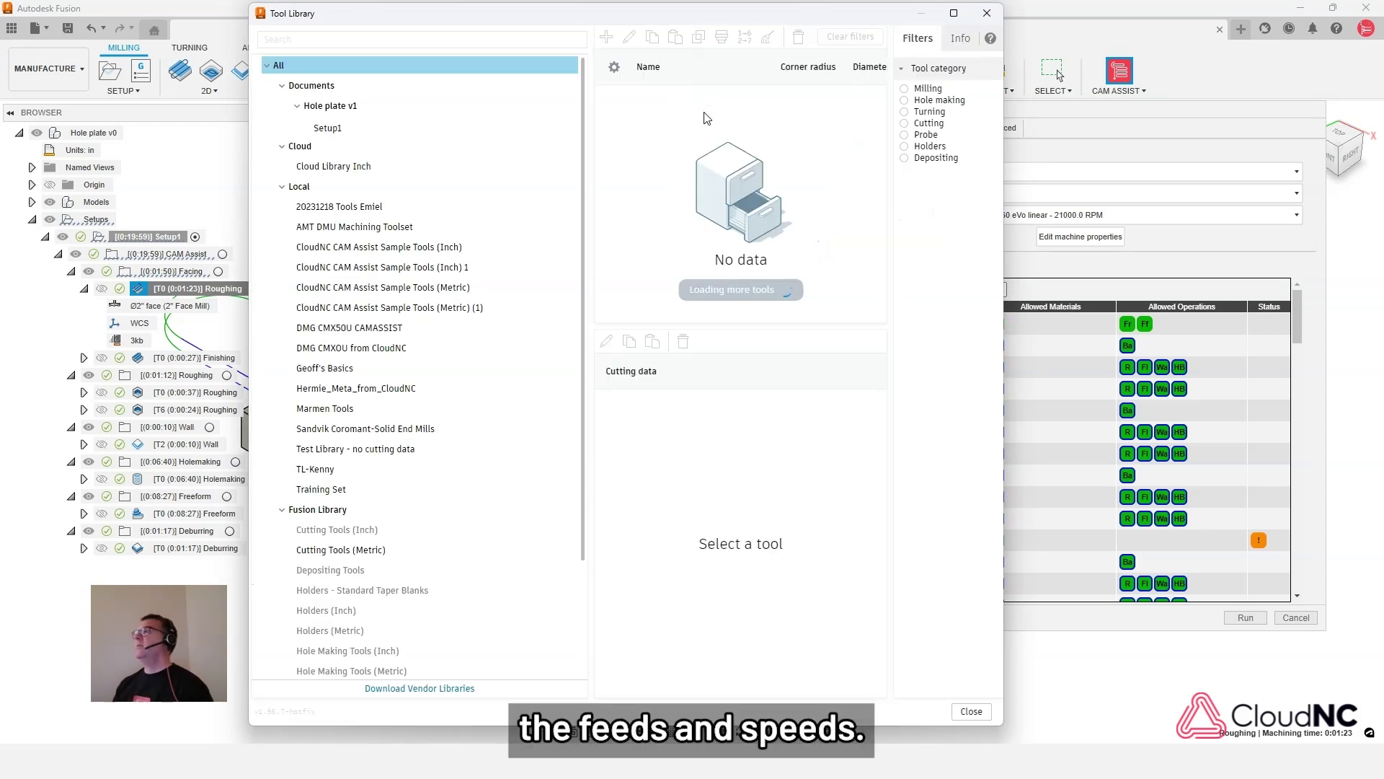
left_click(322, 491)
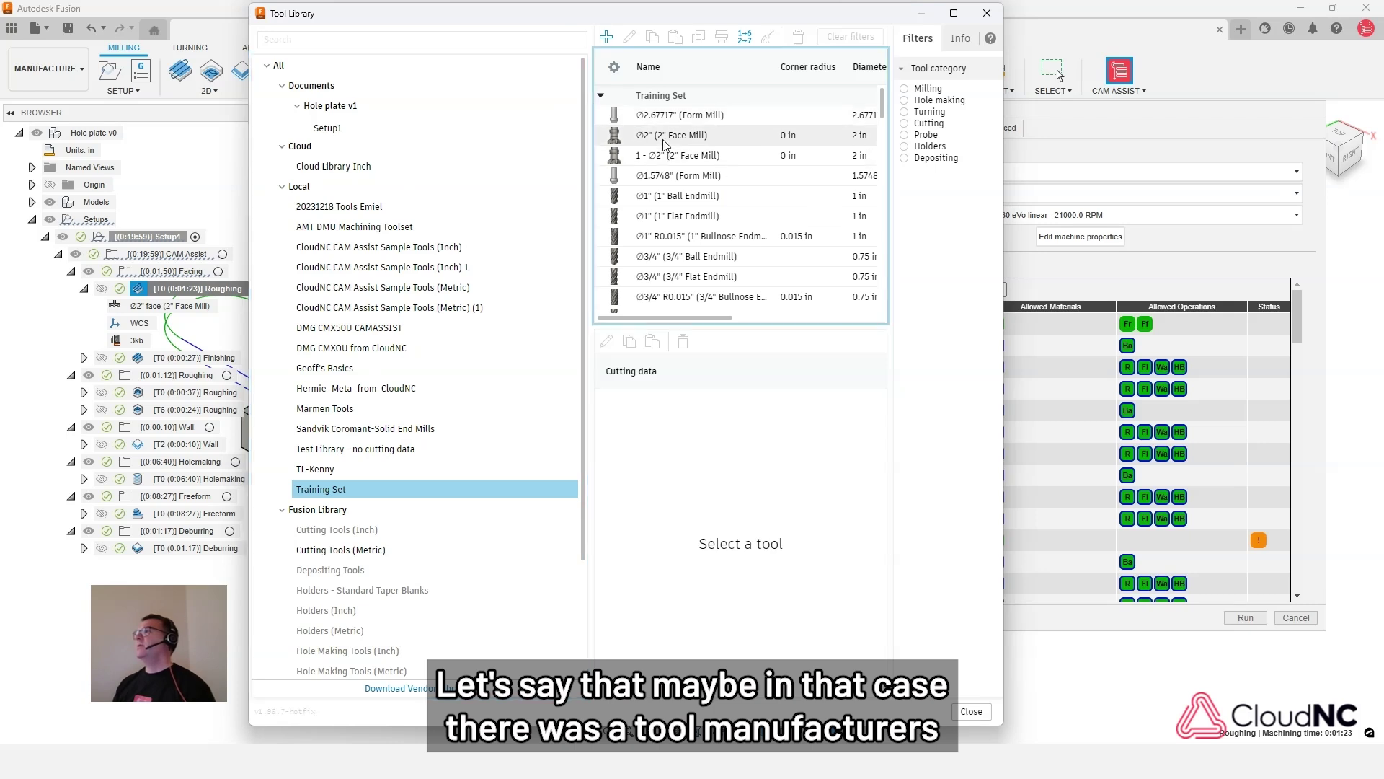
left_click(664, 142)
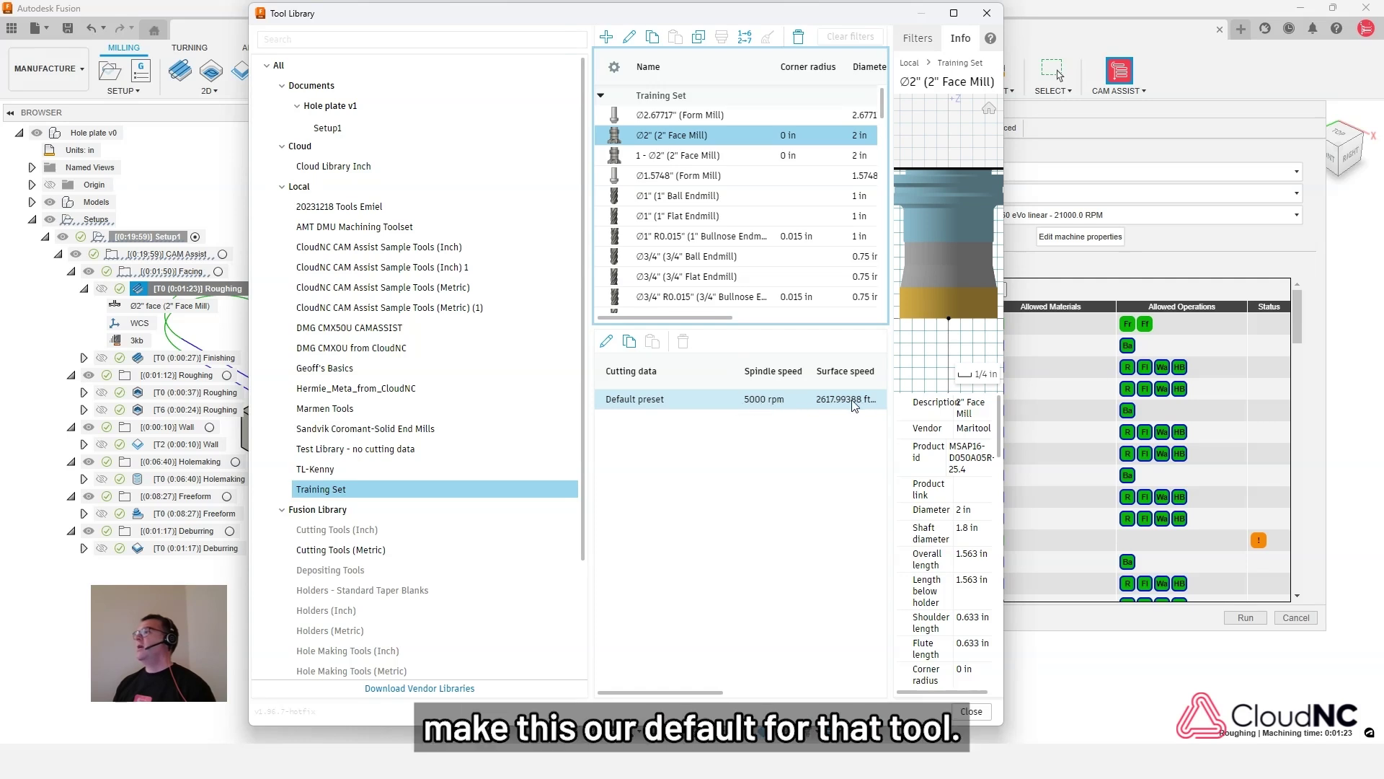
left_click(714, 399)
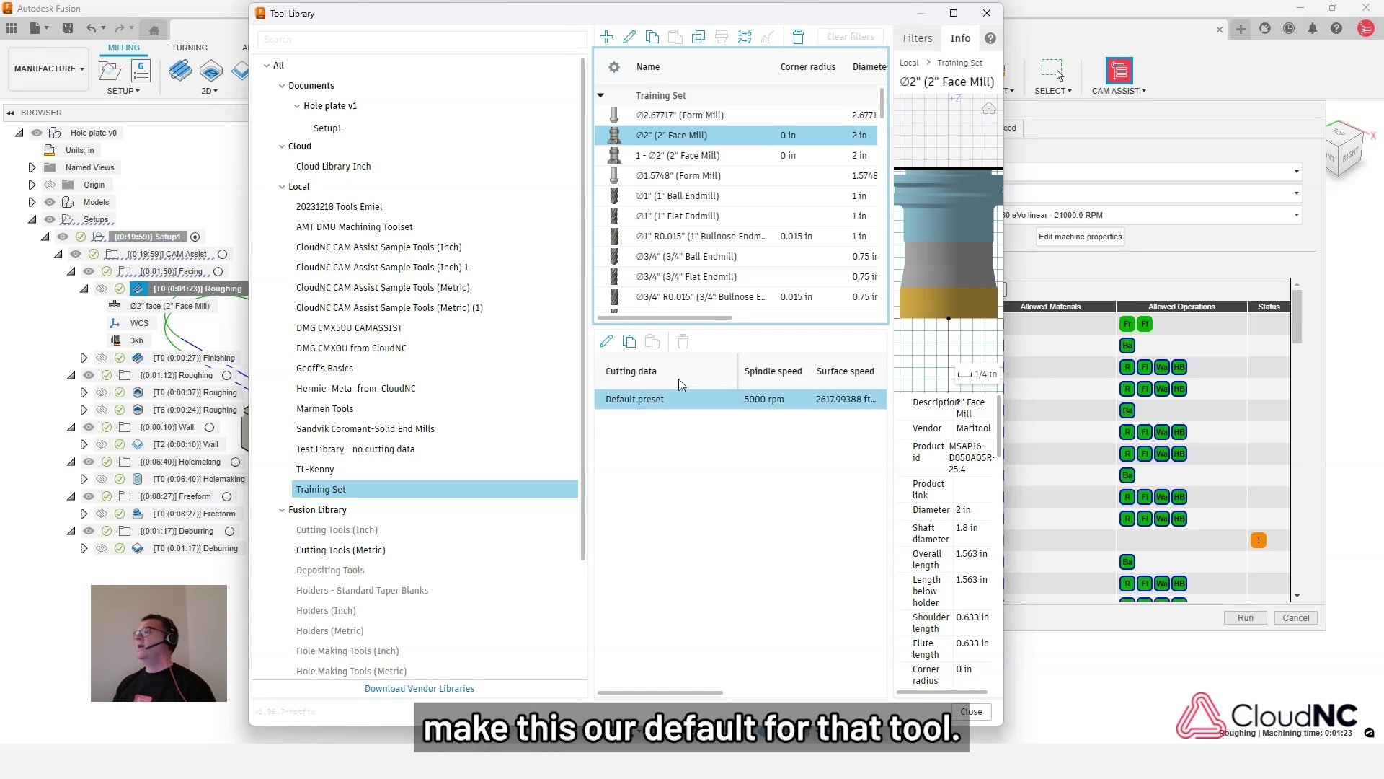
left_click(607, 343)
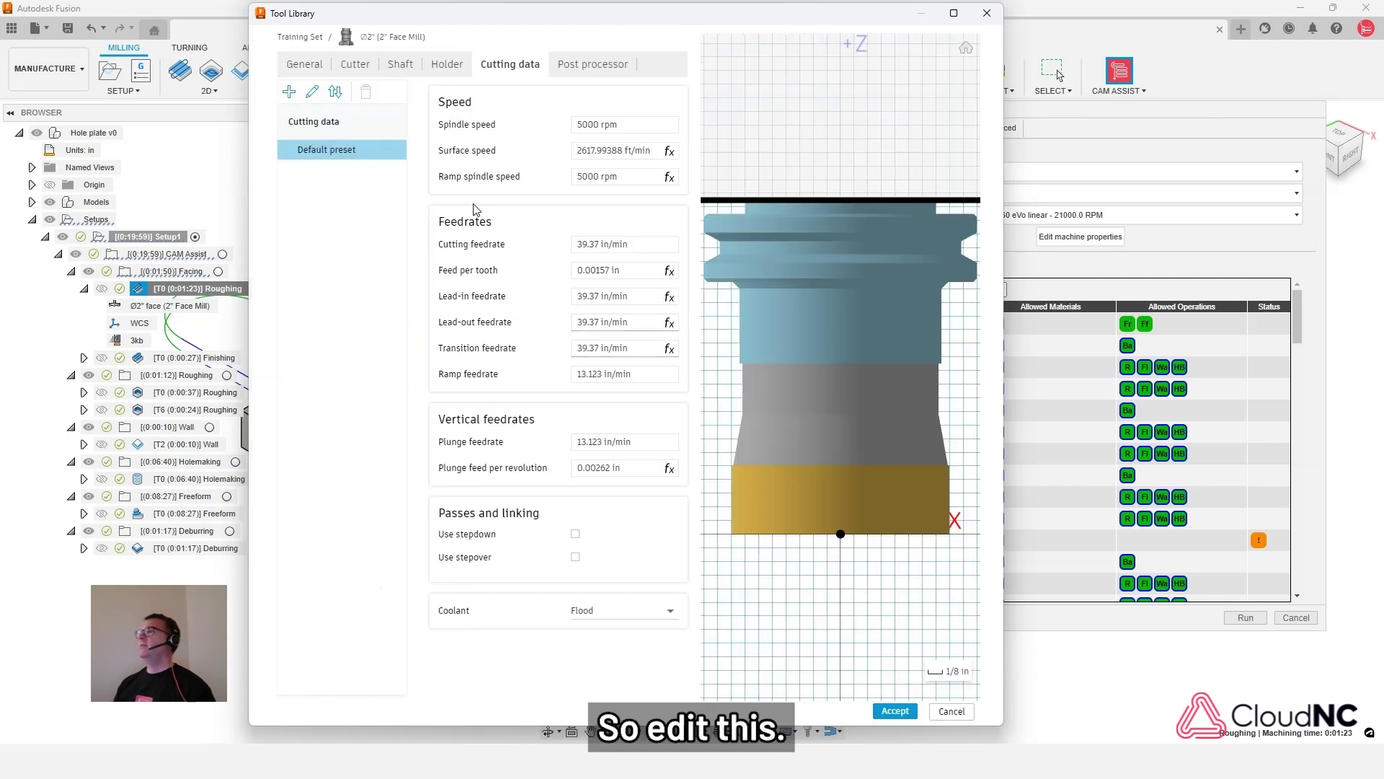
left_click(289, 94)
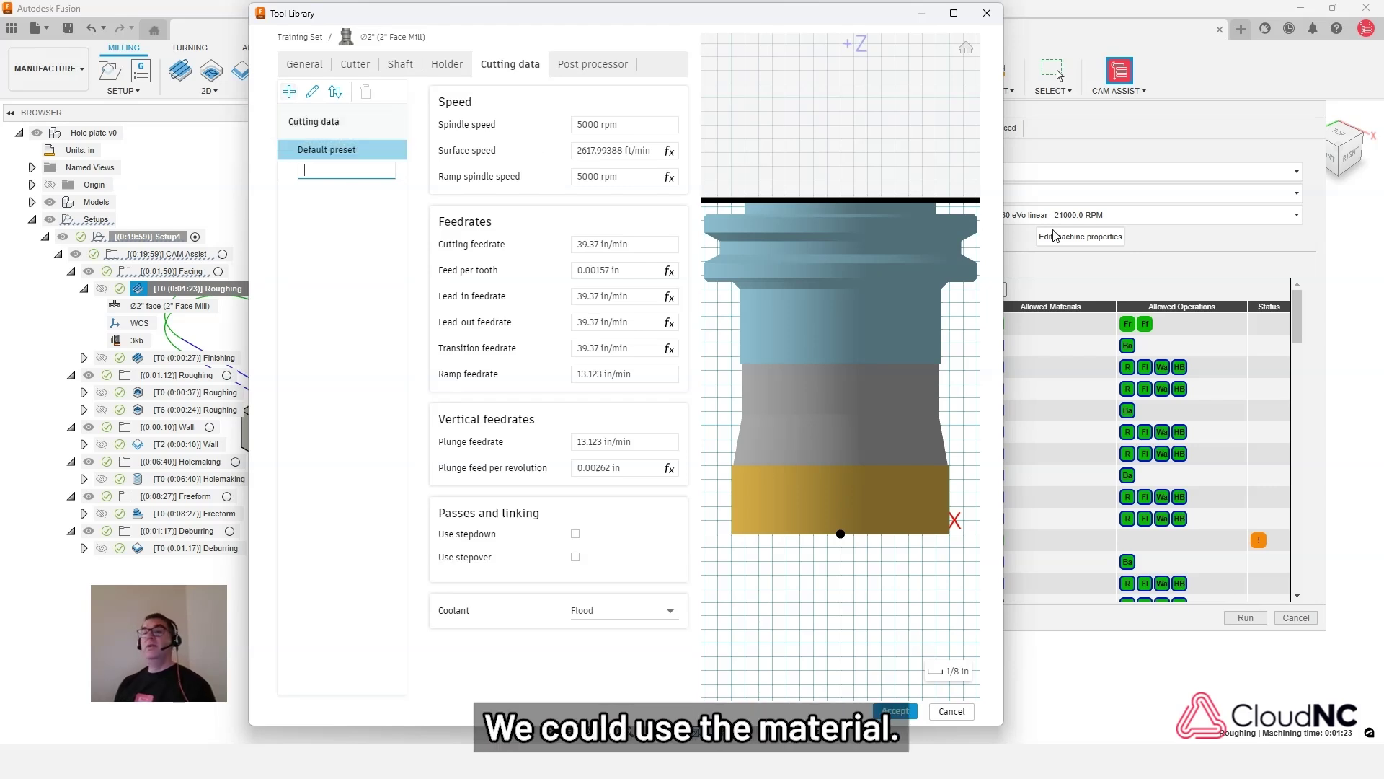
type("Aluminum")
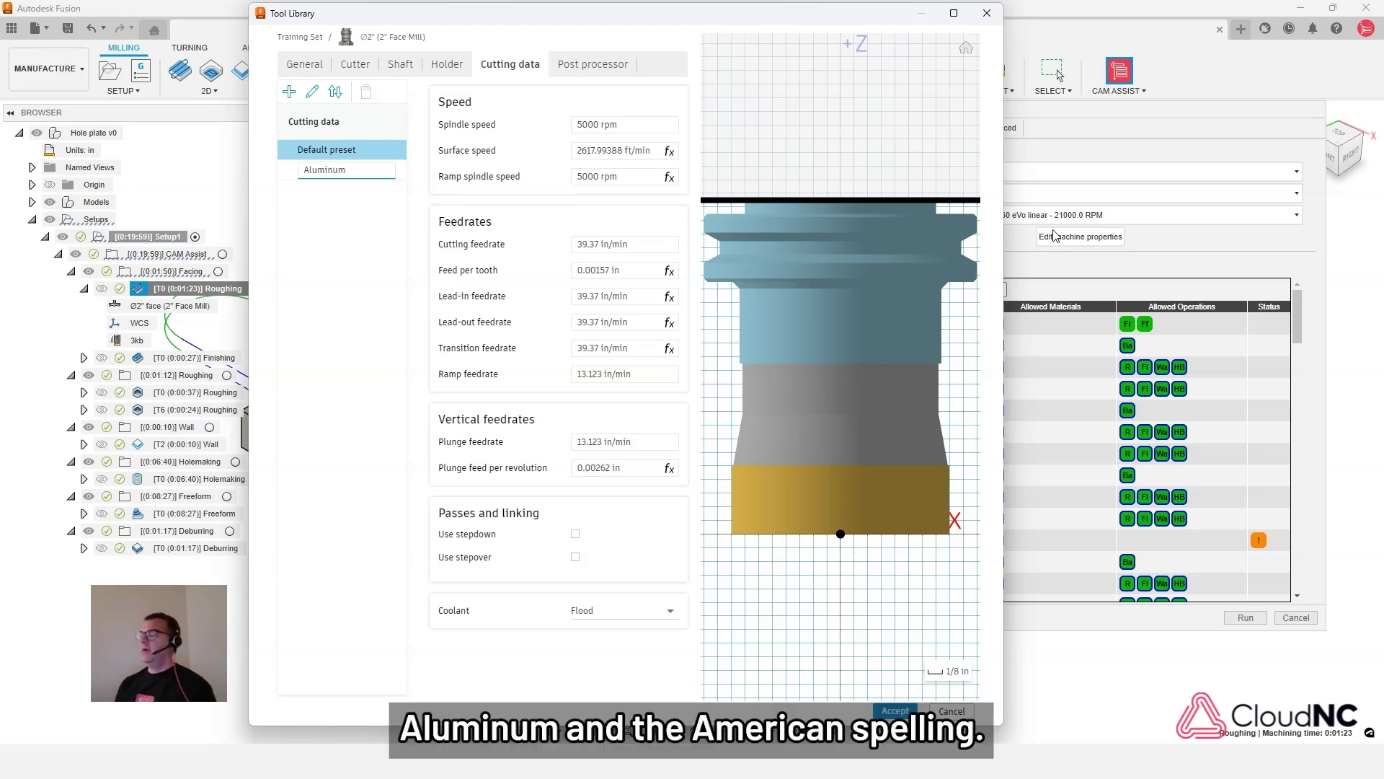
type(" - Roughing")
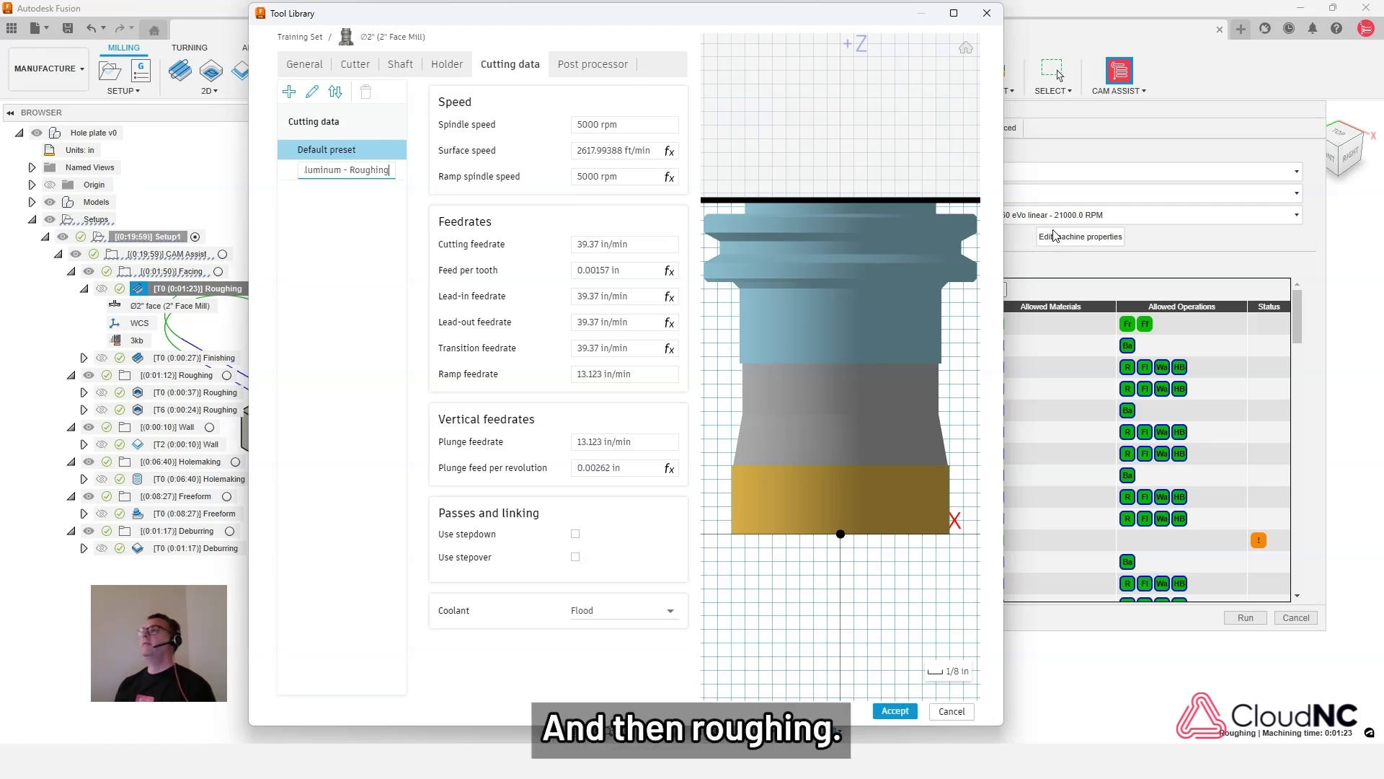
left_click(895, 711)
left_click(896, 711)
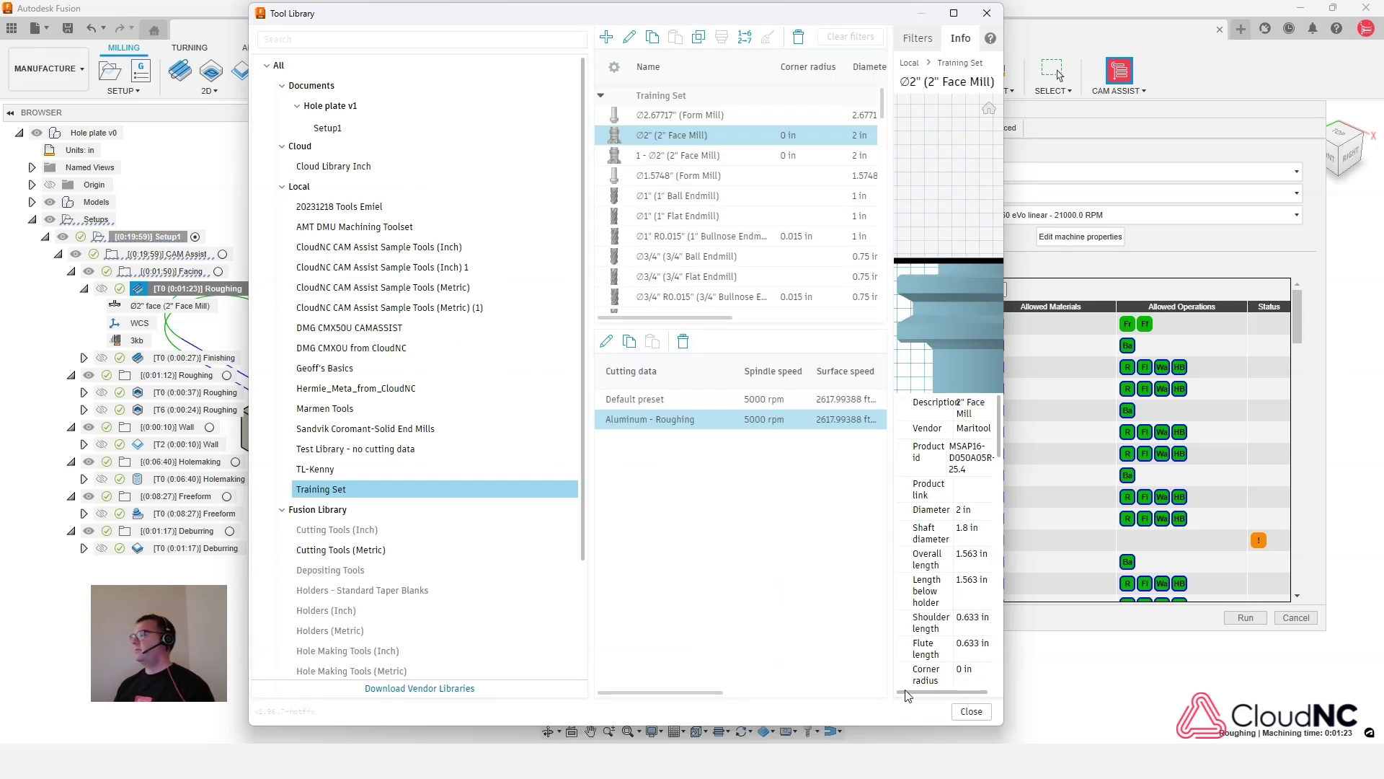
left_click(972, 711)
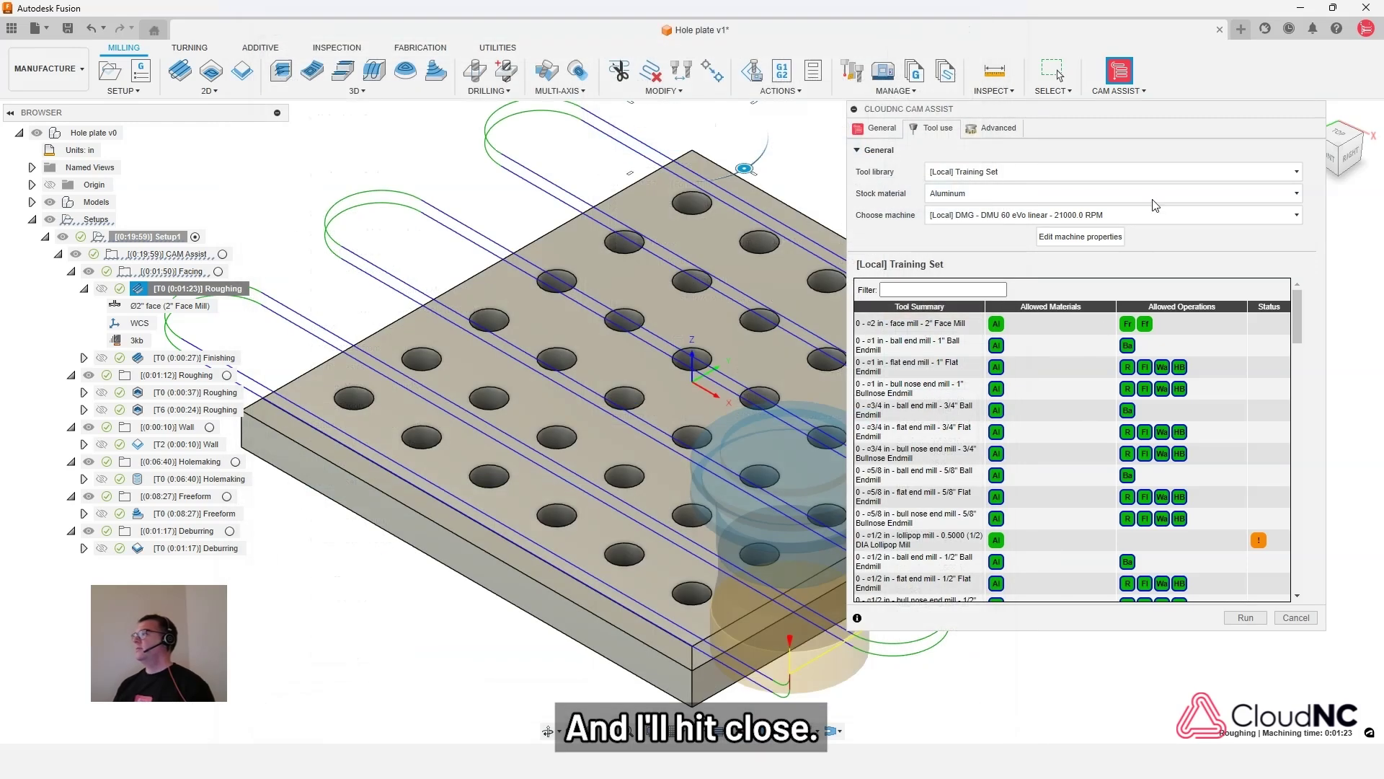
Restart CAM Assist to refresh the Training Set library and check the unnumbered 2 in face mill's entry in the tool use table
left_click(1288, 617)
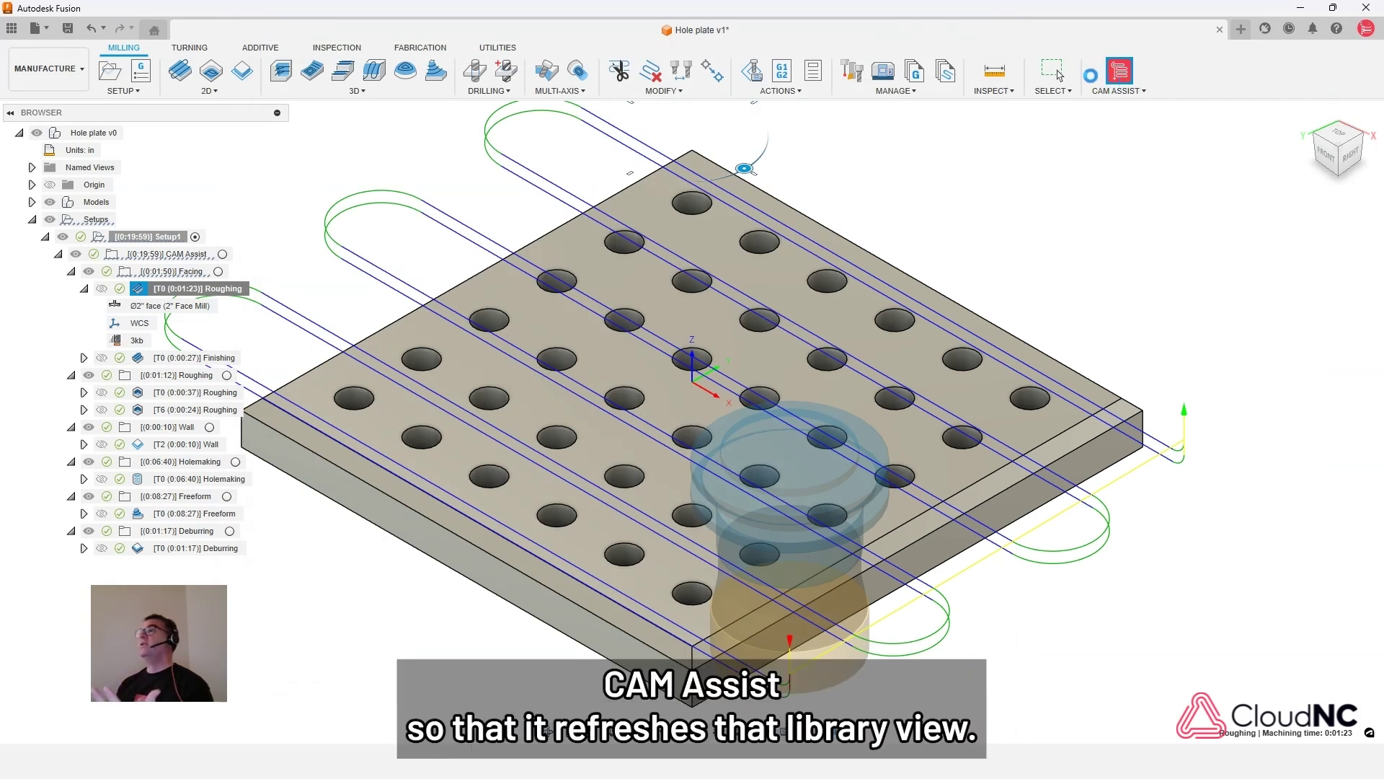
left_click(793, 167)
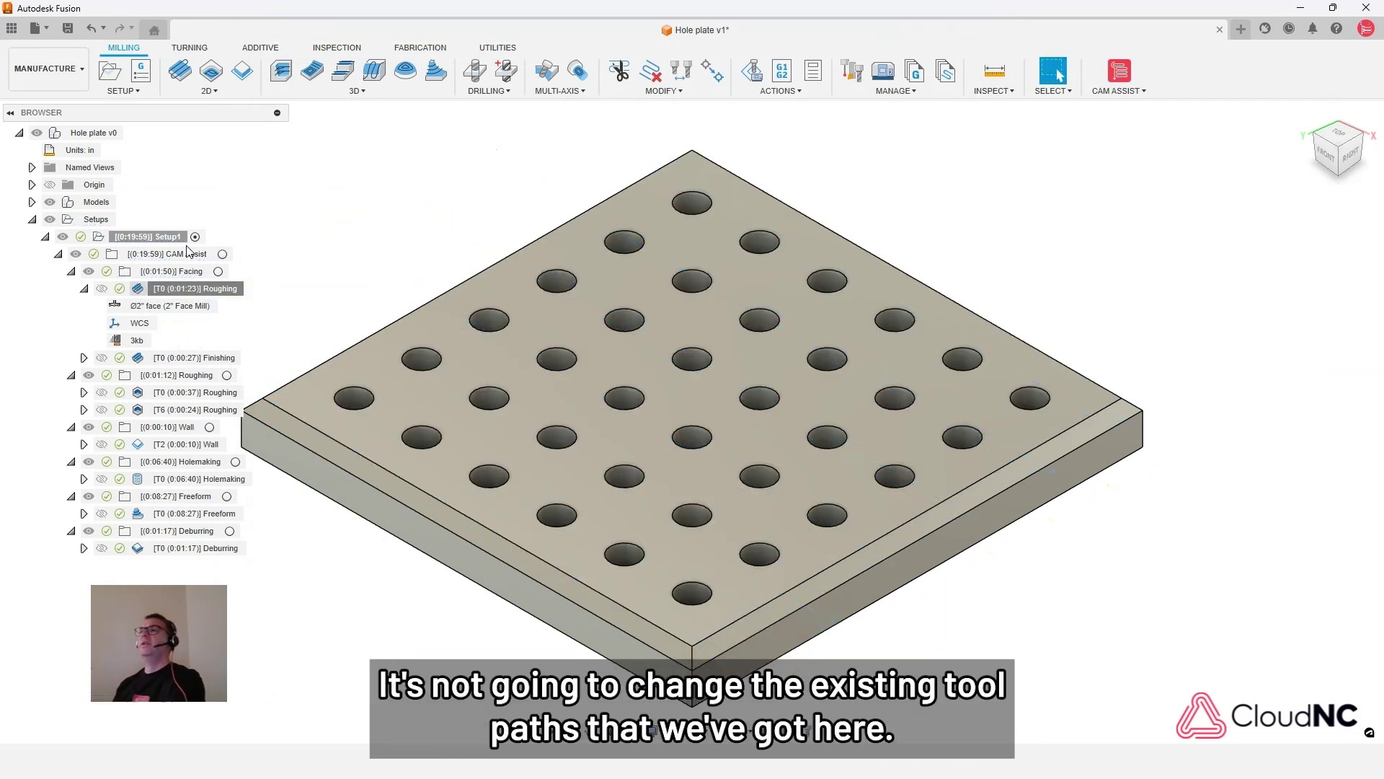
left_click(1119, 73)
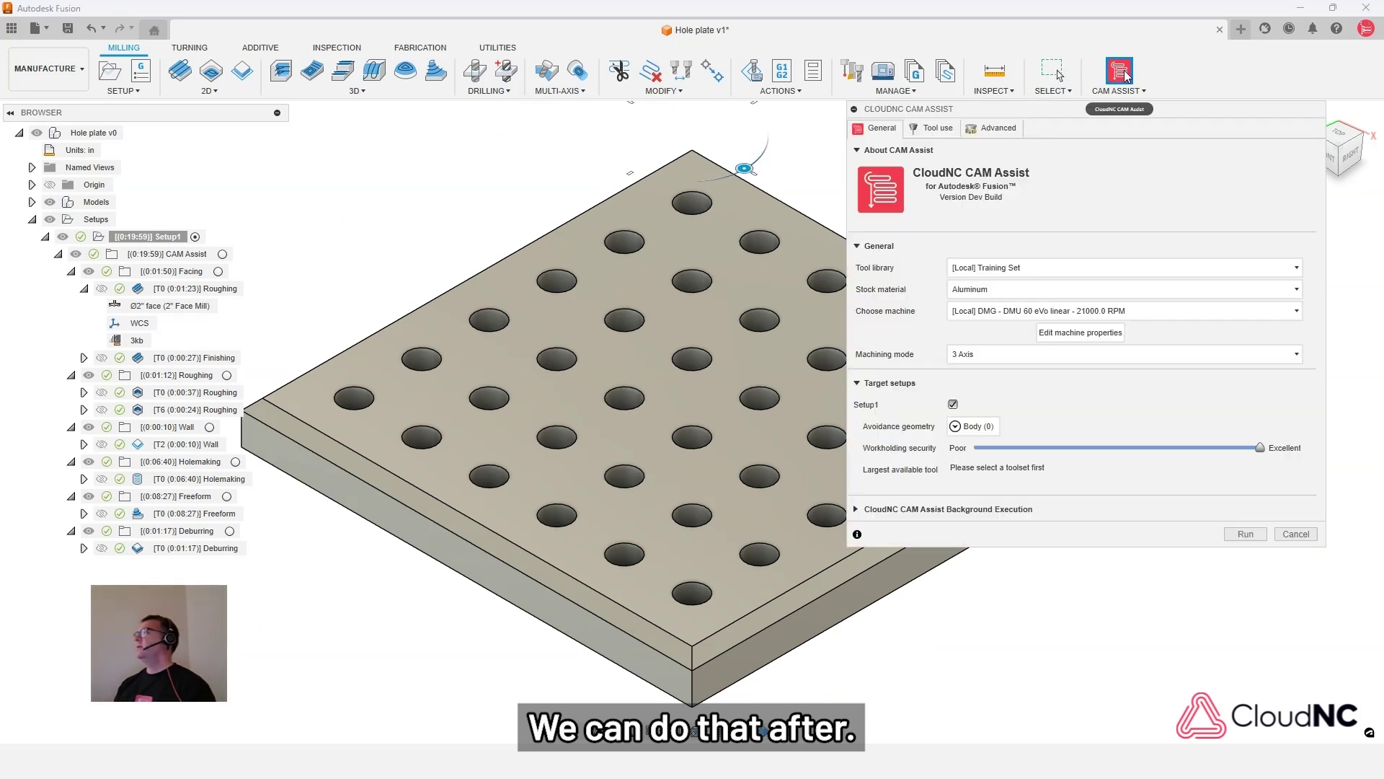
left_click(935, 130)
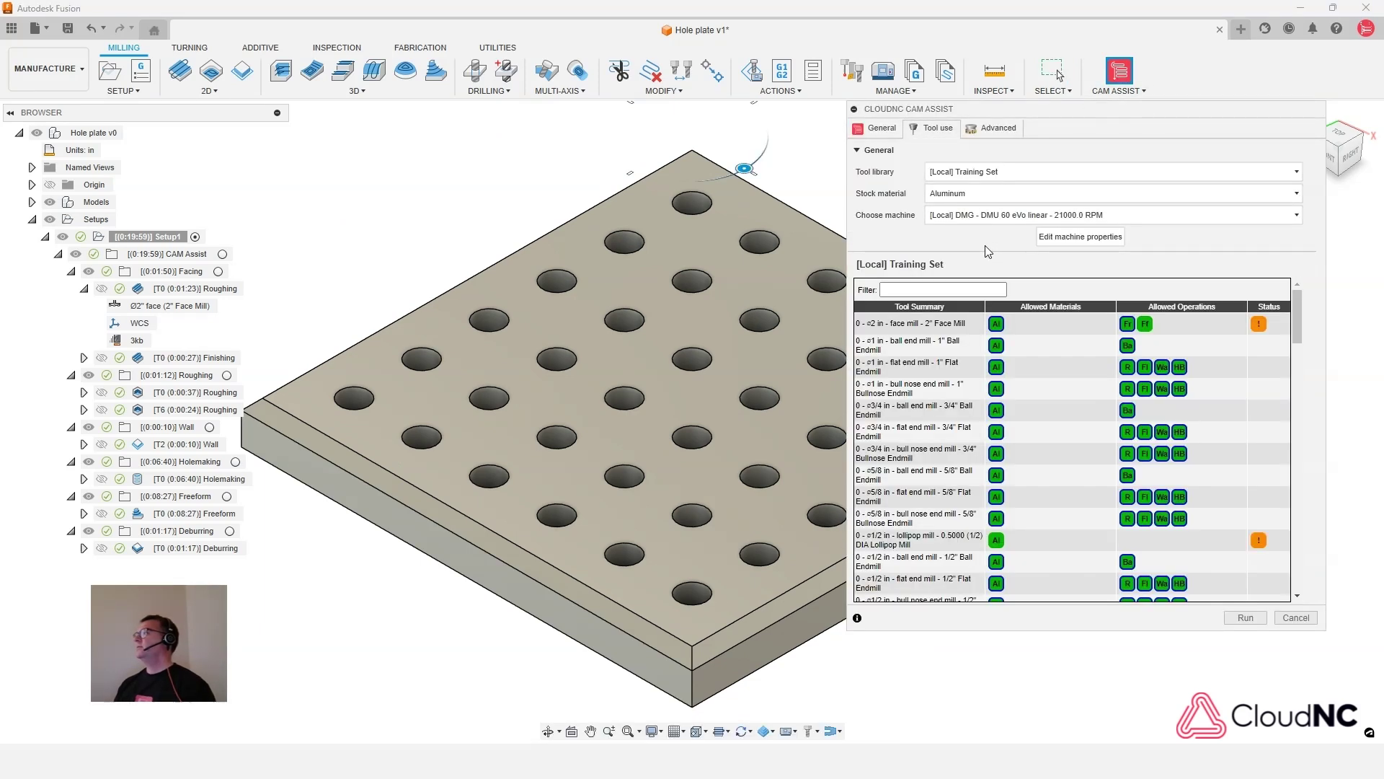
mouse_move(1000, 330)
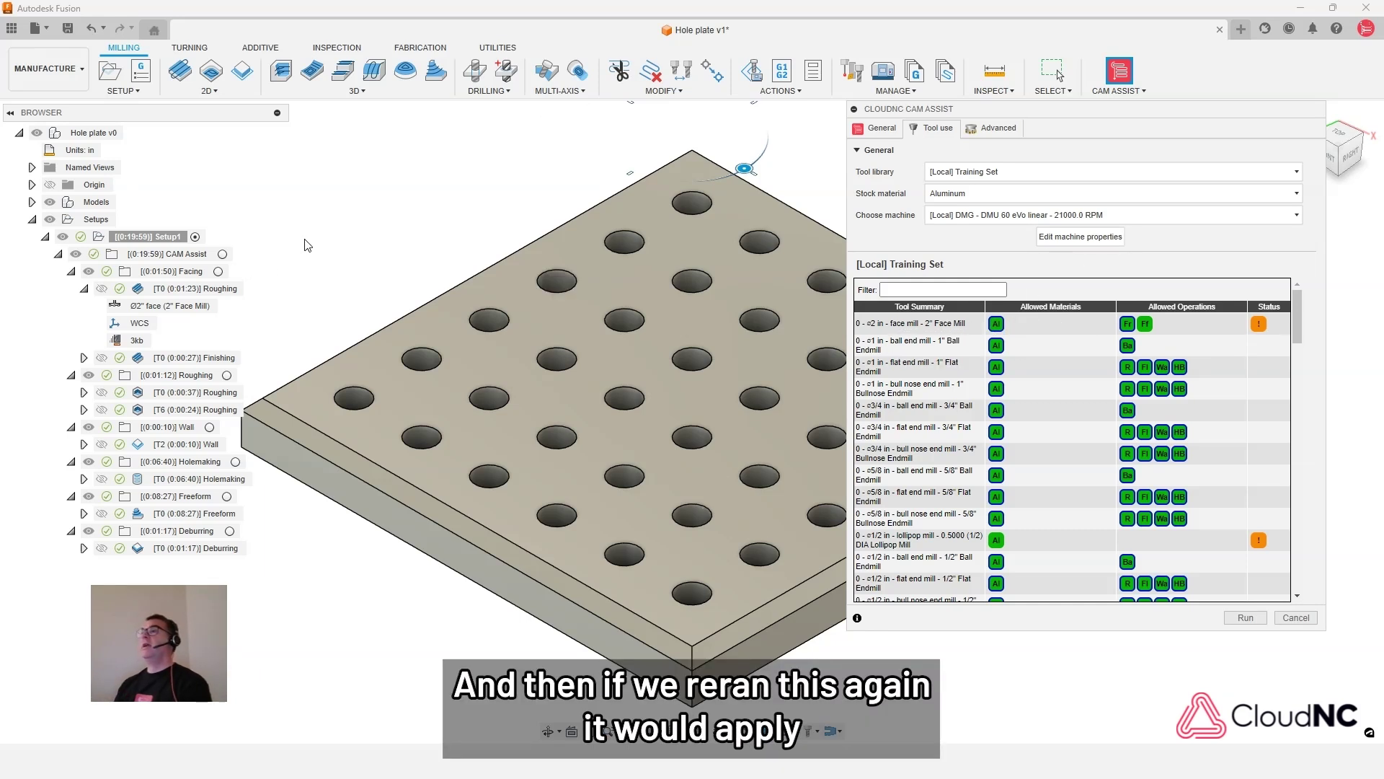
Preview the toolpath of the Facing folder's Roughing operation in the browser
left_click(185, 290)
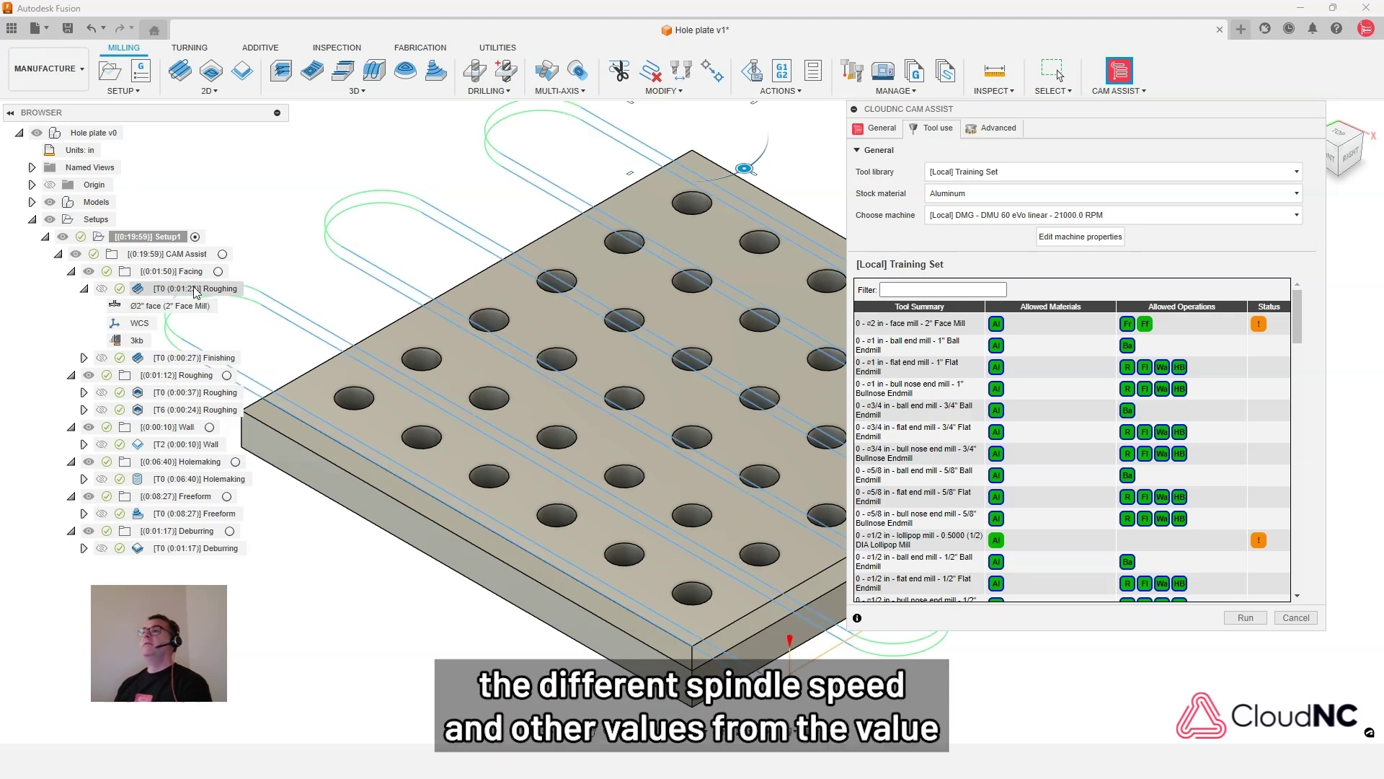
left_click(210, 308)
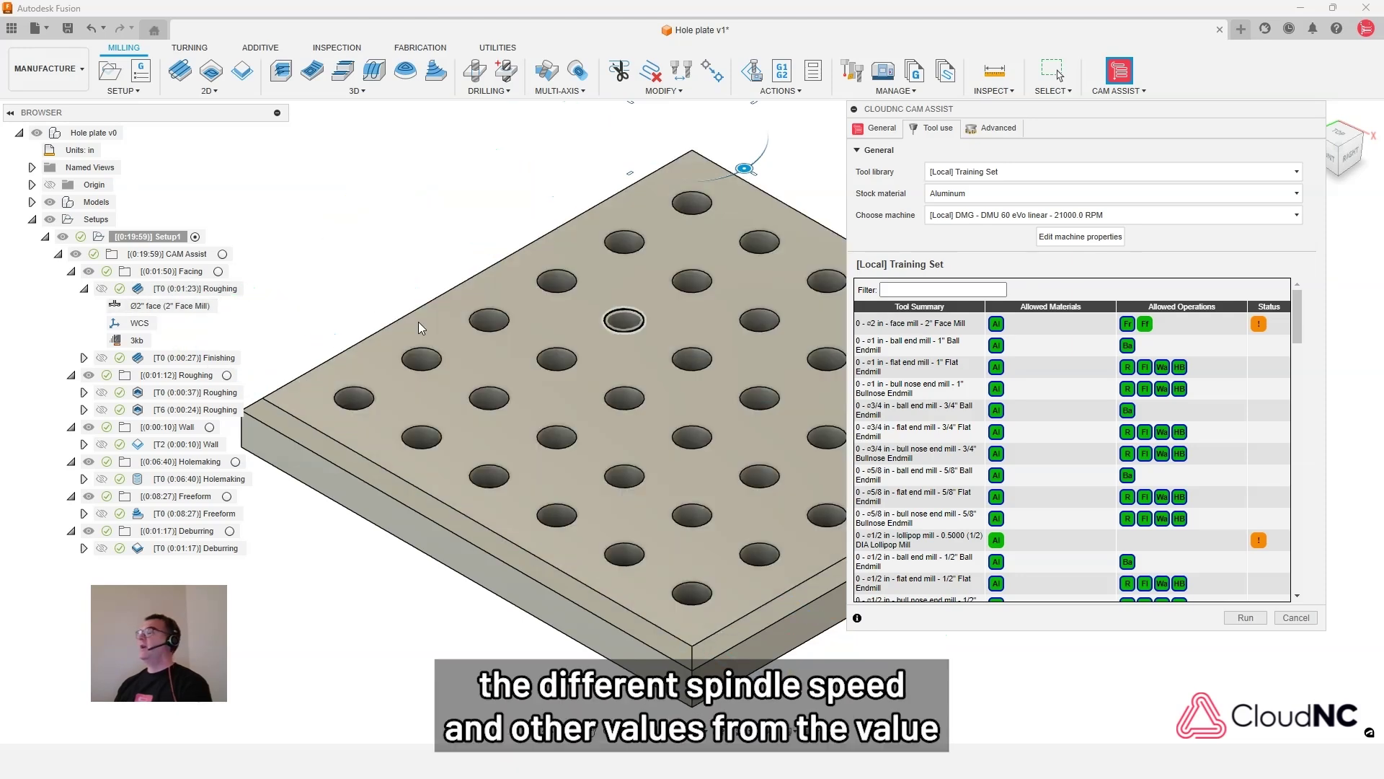
left_click(211, 292)
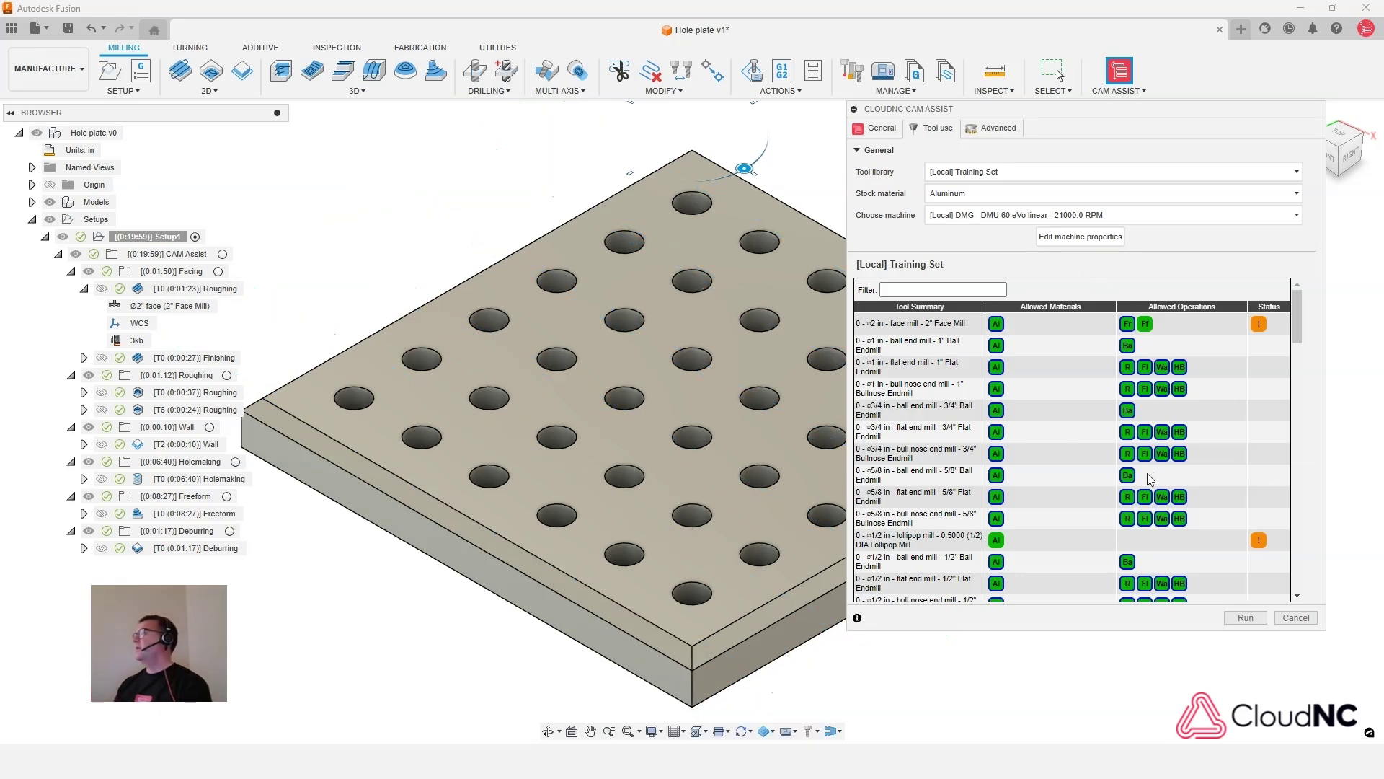
Review the allowed materials, allowed operations and status of the remaining Training Set tools in the tool use table
scroll(1258, 455, "down", 5)
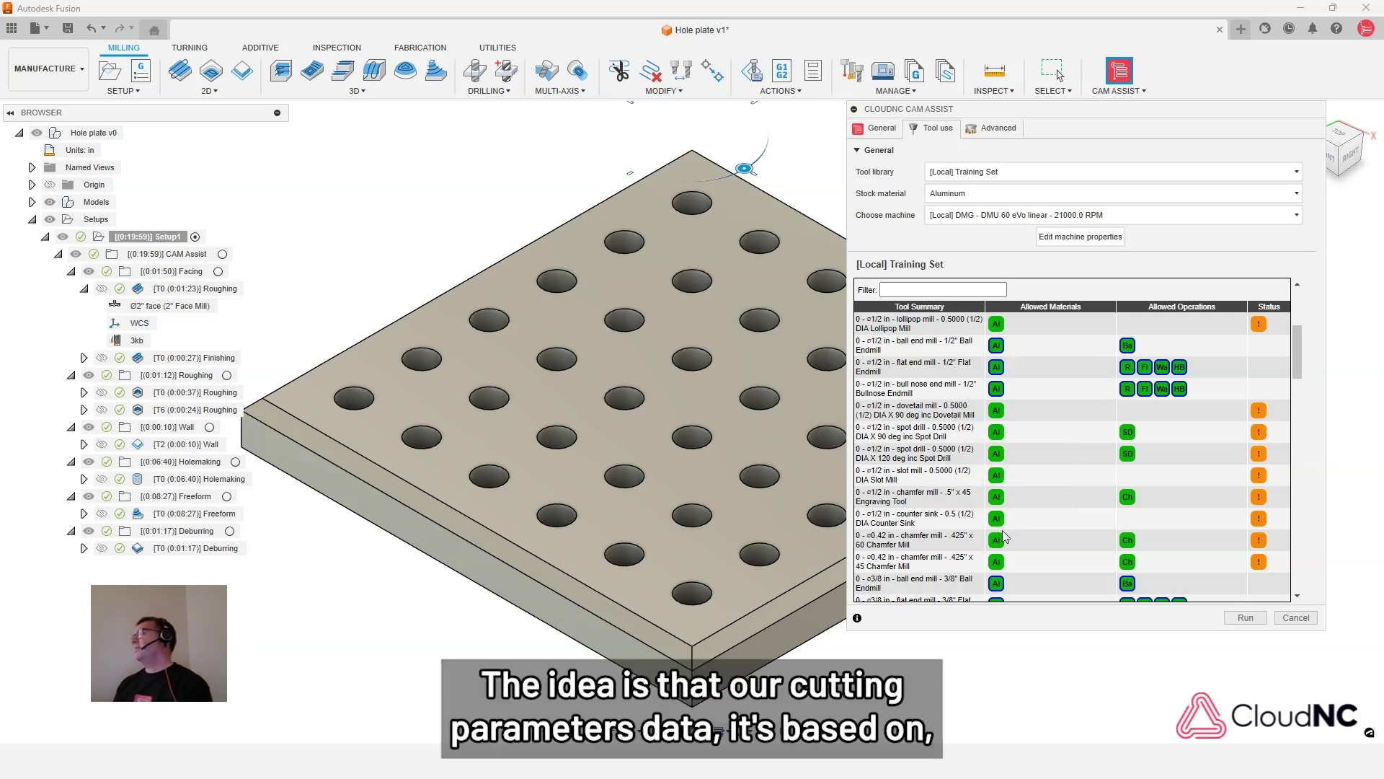
mouse_move(1001, 540)
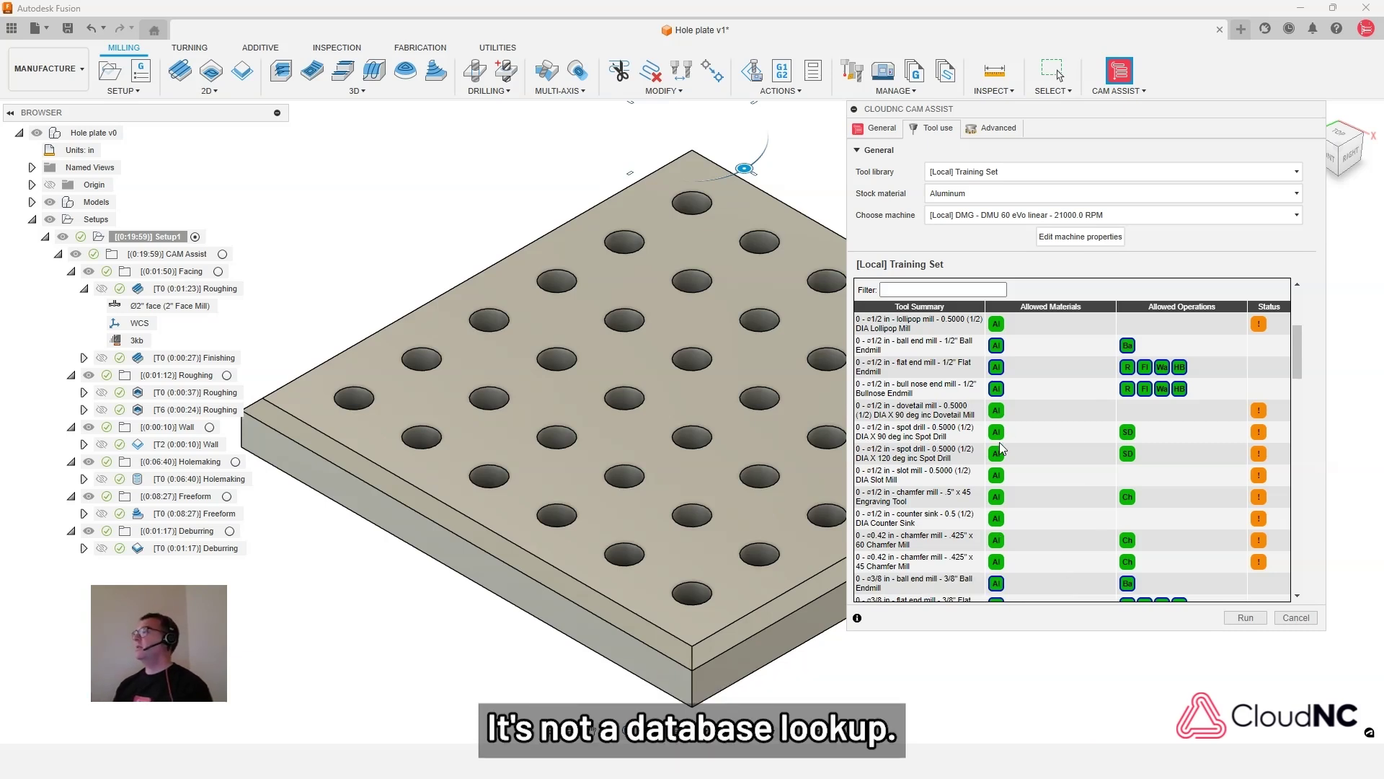
mouse_move(1000, 436)
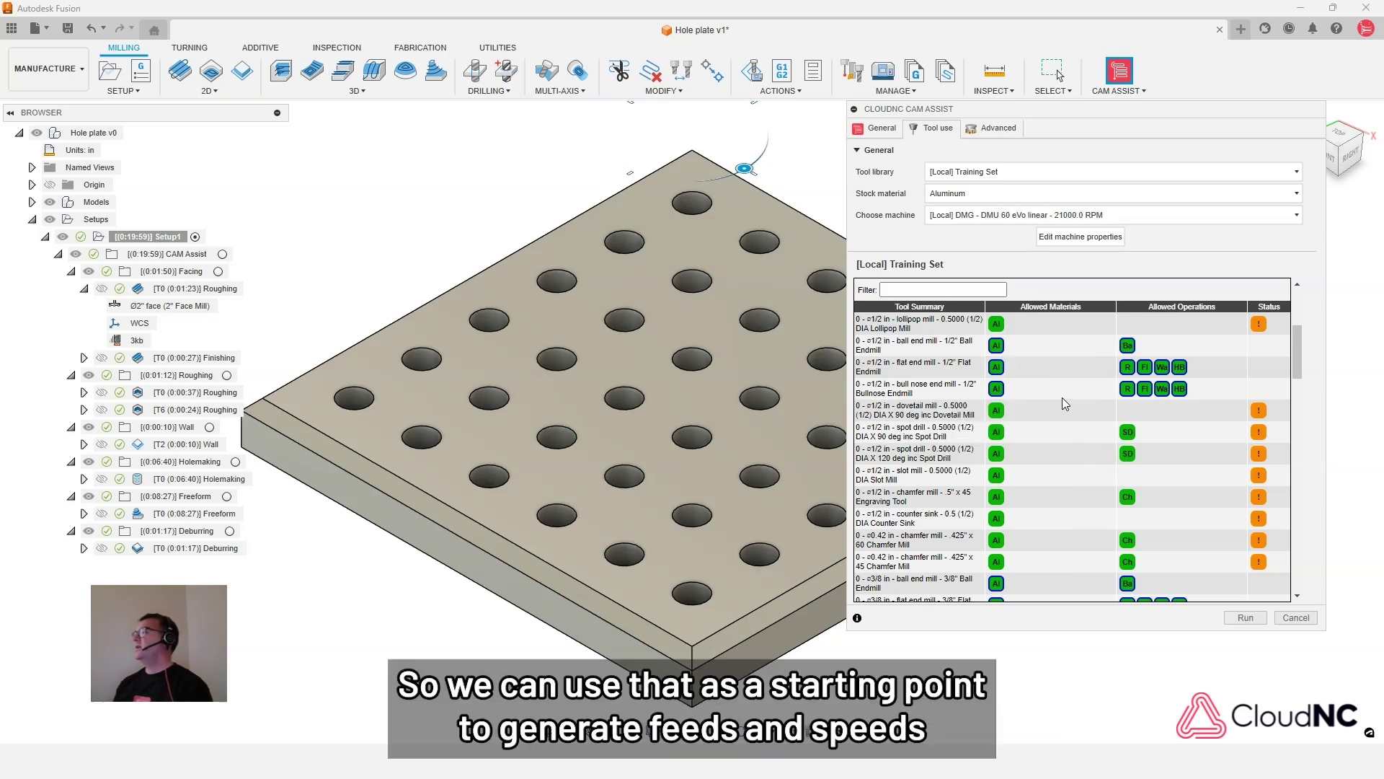
scroll(1024, 425, "down", 5)
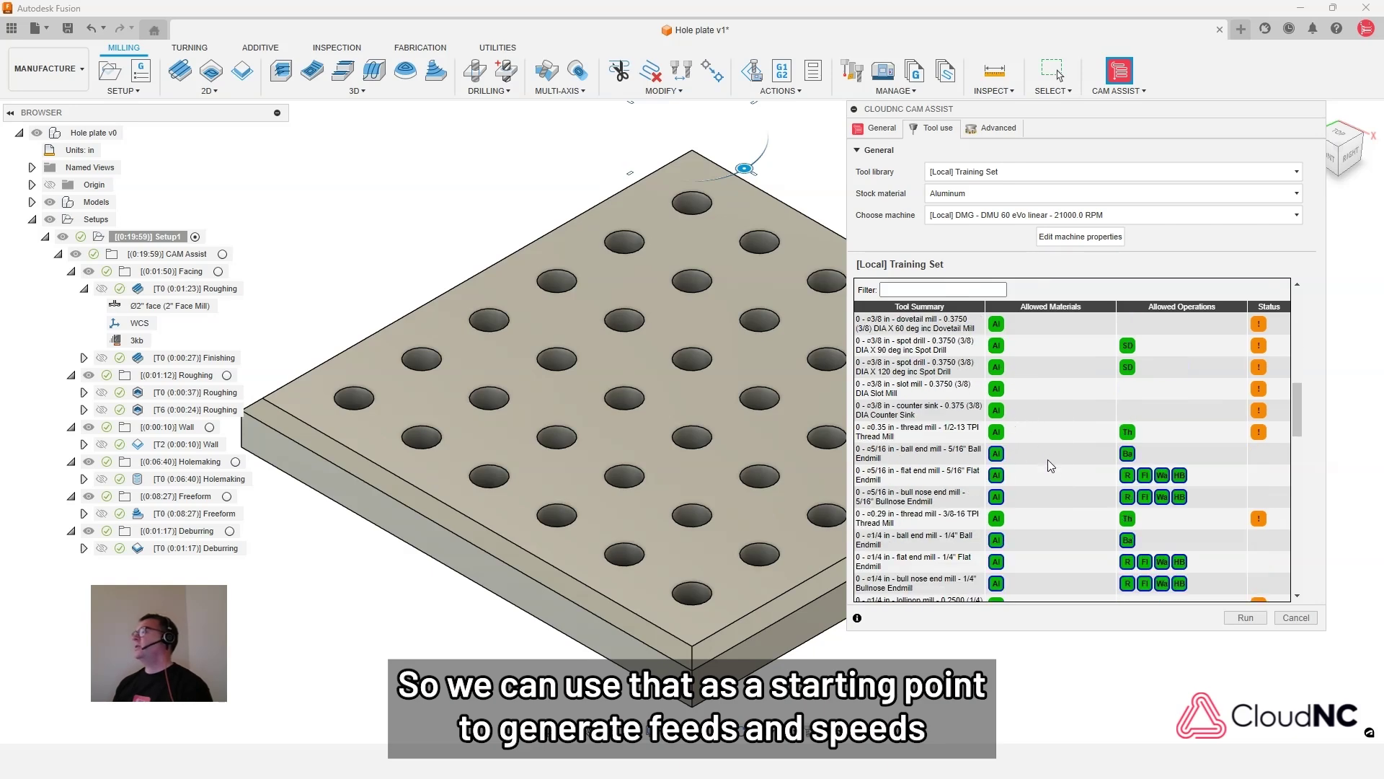
scroll(1048, 458, "down", 5)
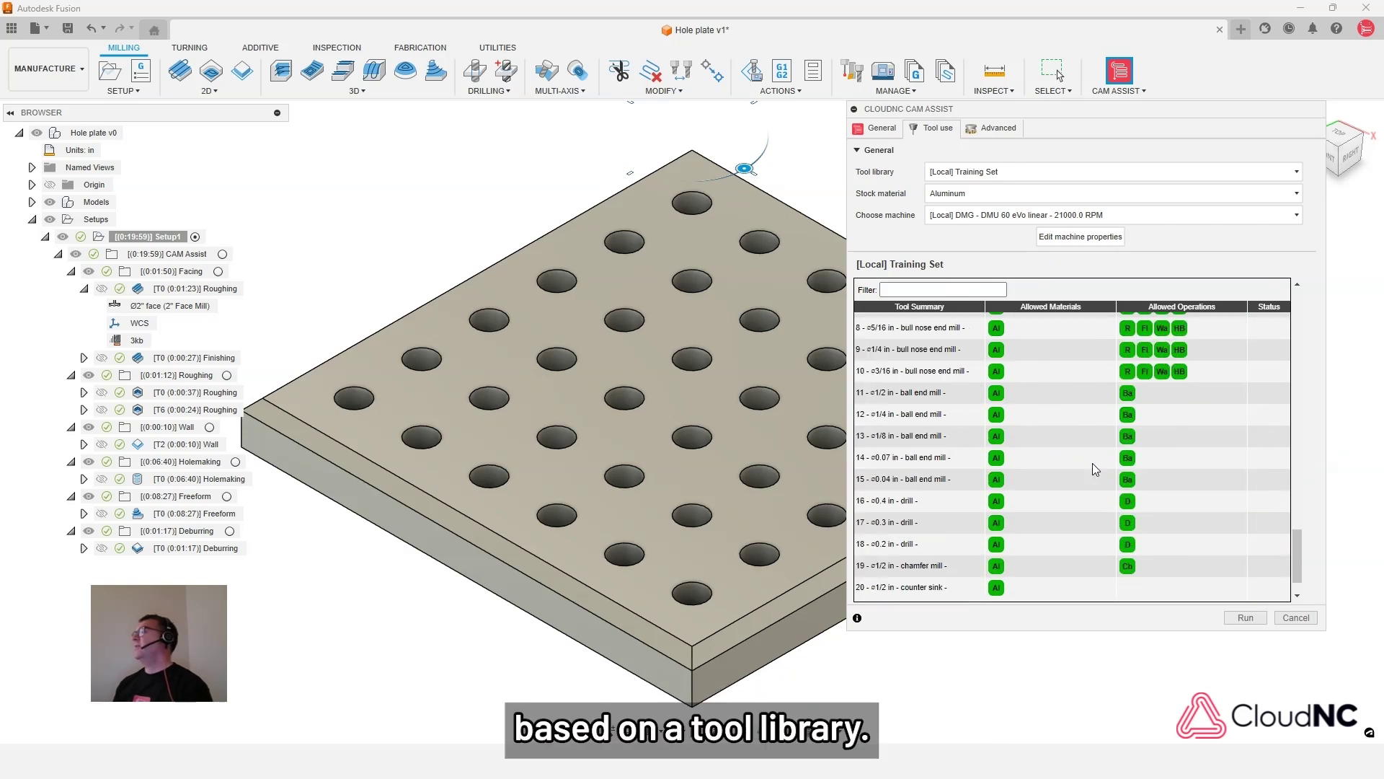
scroll(1139, 464, "up", 4)
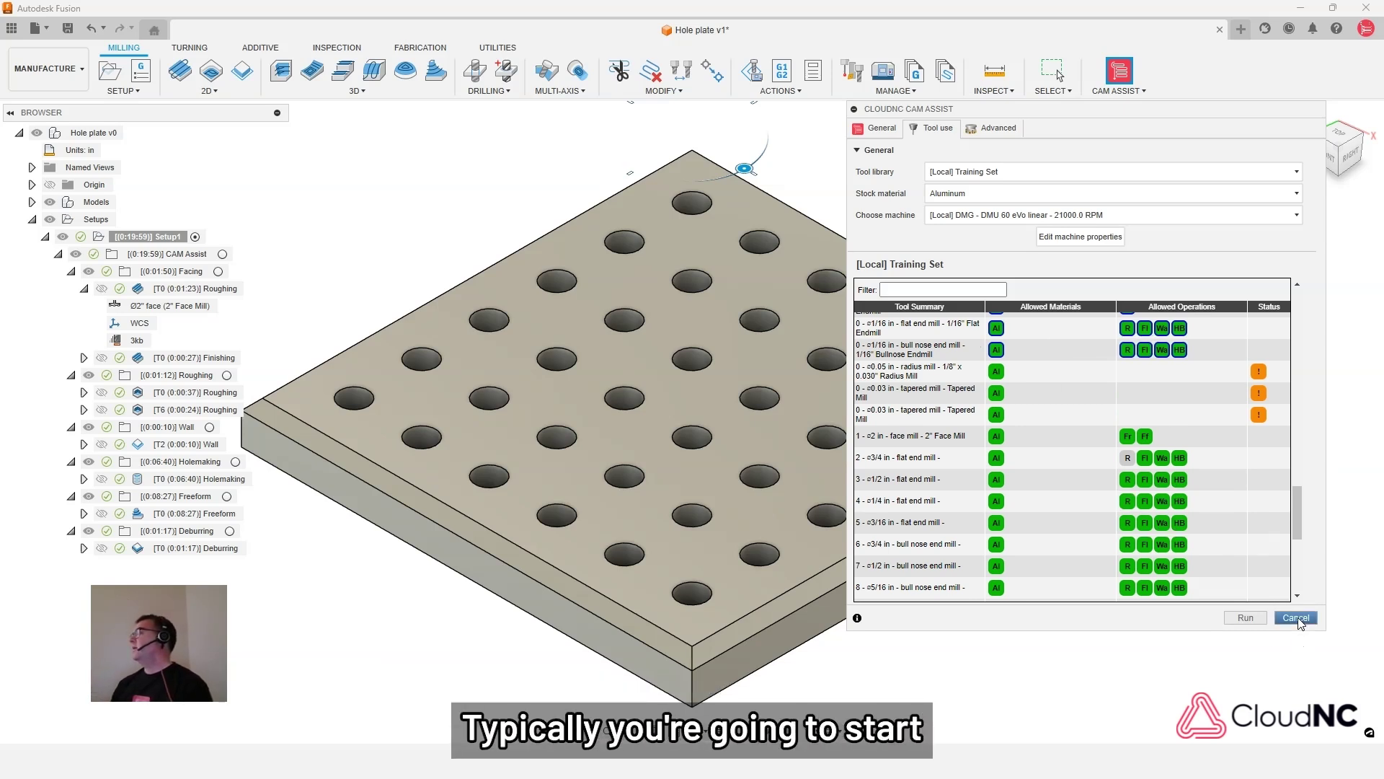
Load the built-in CloudNC CAM Assist Sample Tools (Inch) library and inspect which presets its tools use
left_click(998, 172)
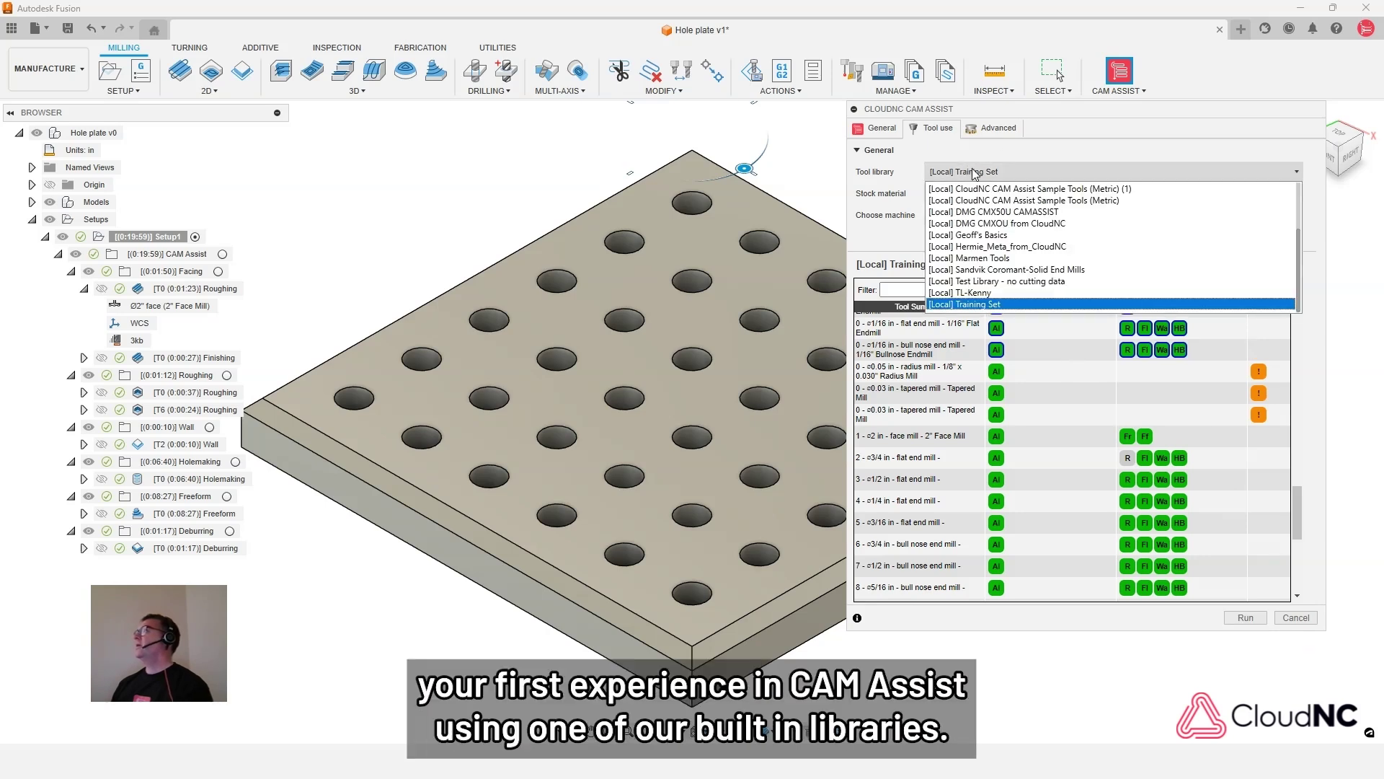
scroll(1109, 221, "up", 2)
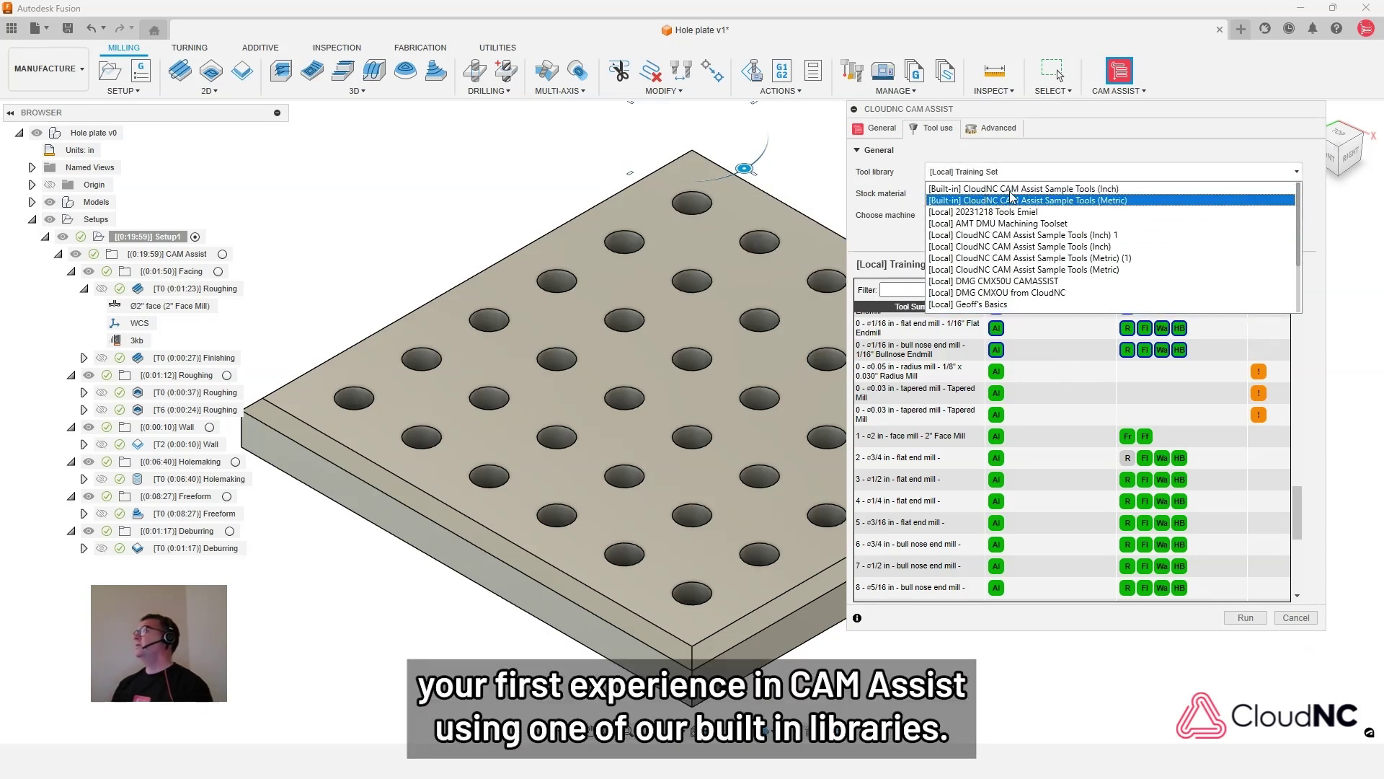
left_click(1072, 190)
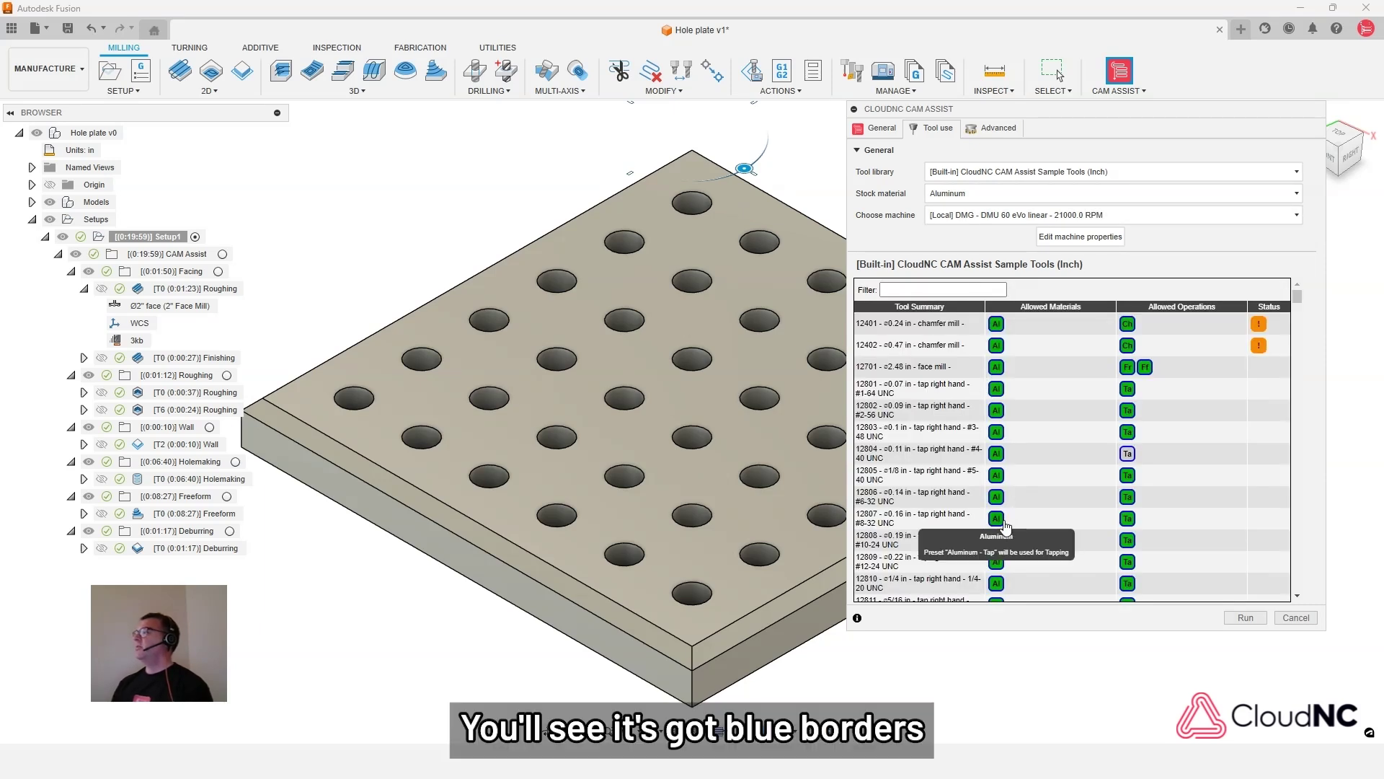
scroll(997, 444, "down", 3)
scroll(998, 446, "down", 1)
Choose a different stock material in CAM Assist's tool use settings
left_click(1005, 194)
scroll(985, 230, "down", 1)
left_click(964, 233)
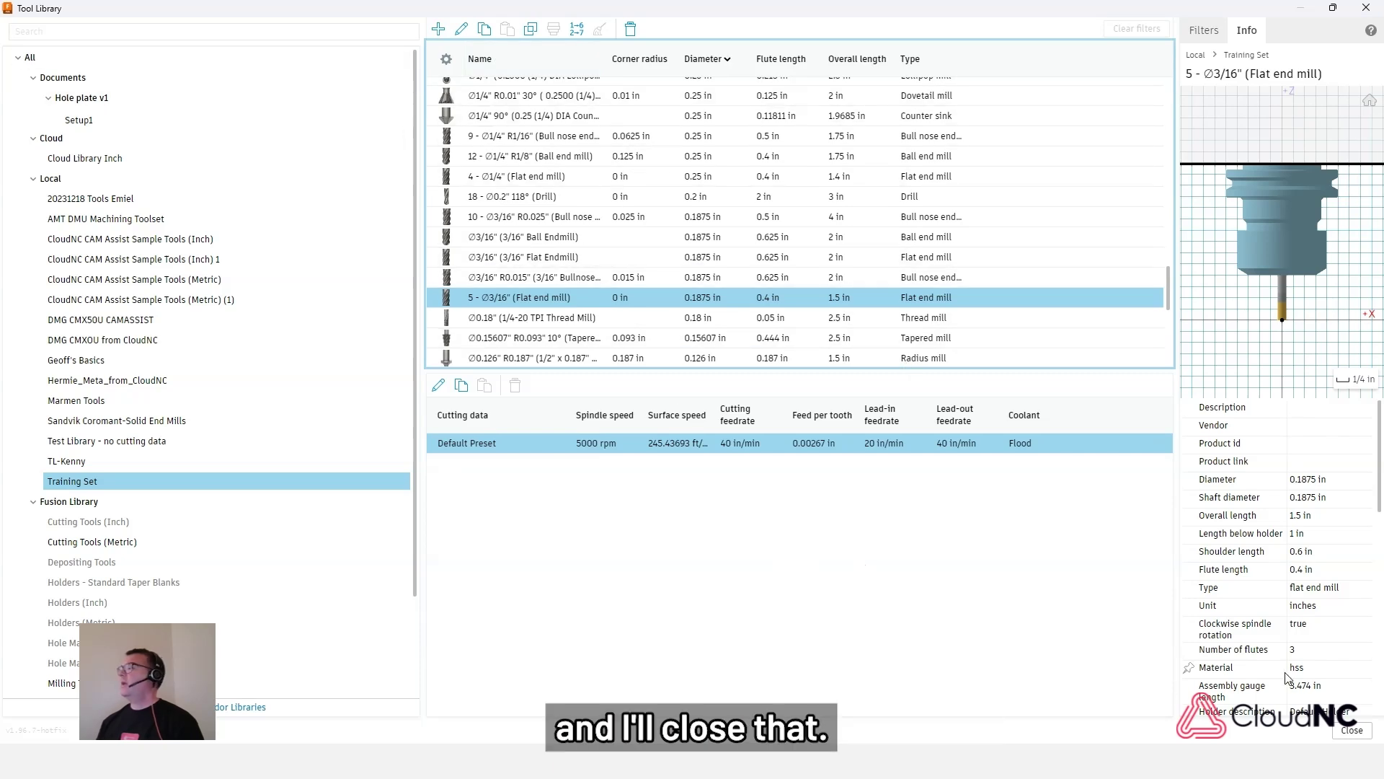
Close the tool library, reopen CAM Assist's tool use table for the Training Set and enlarge the dialog
left_click(1353, 731)
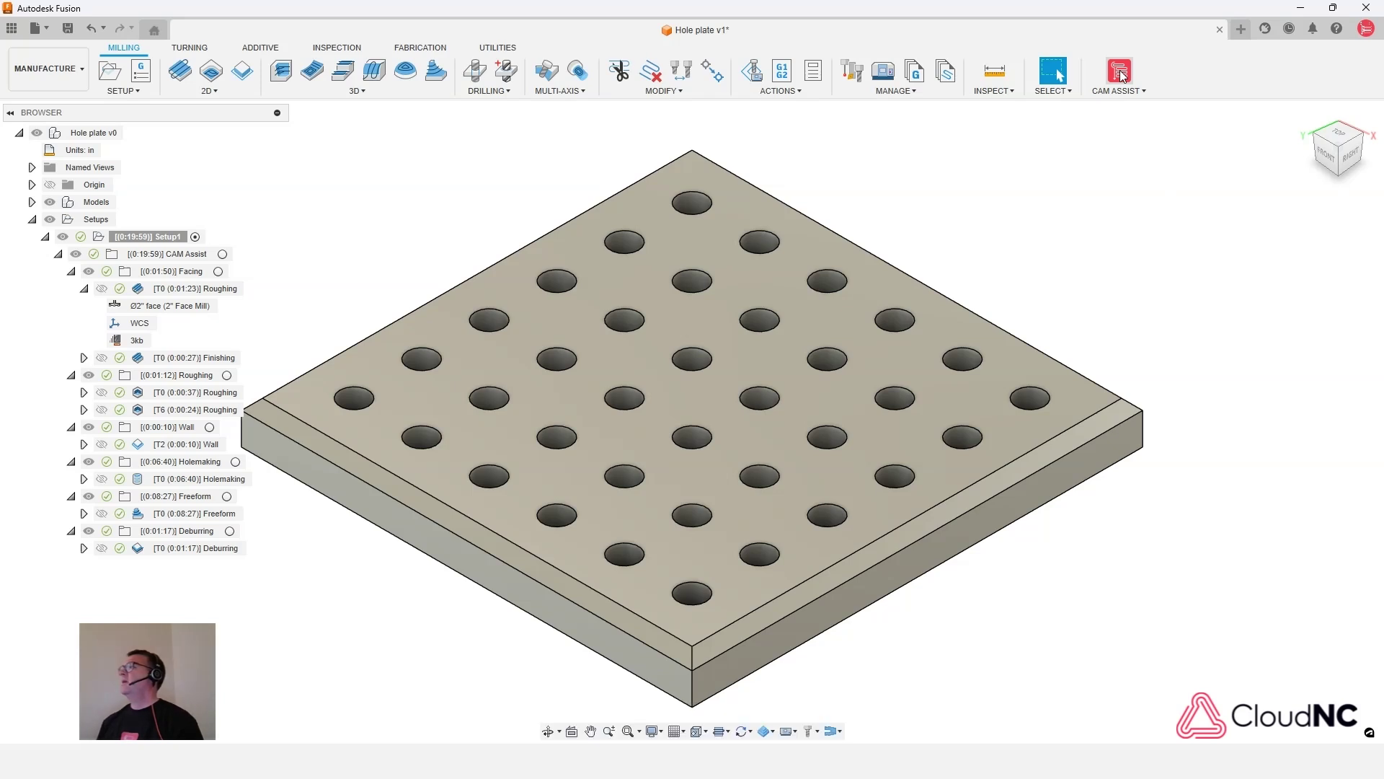
left_click(1121, 72)
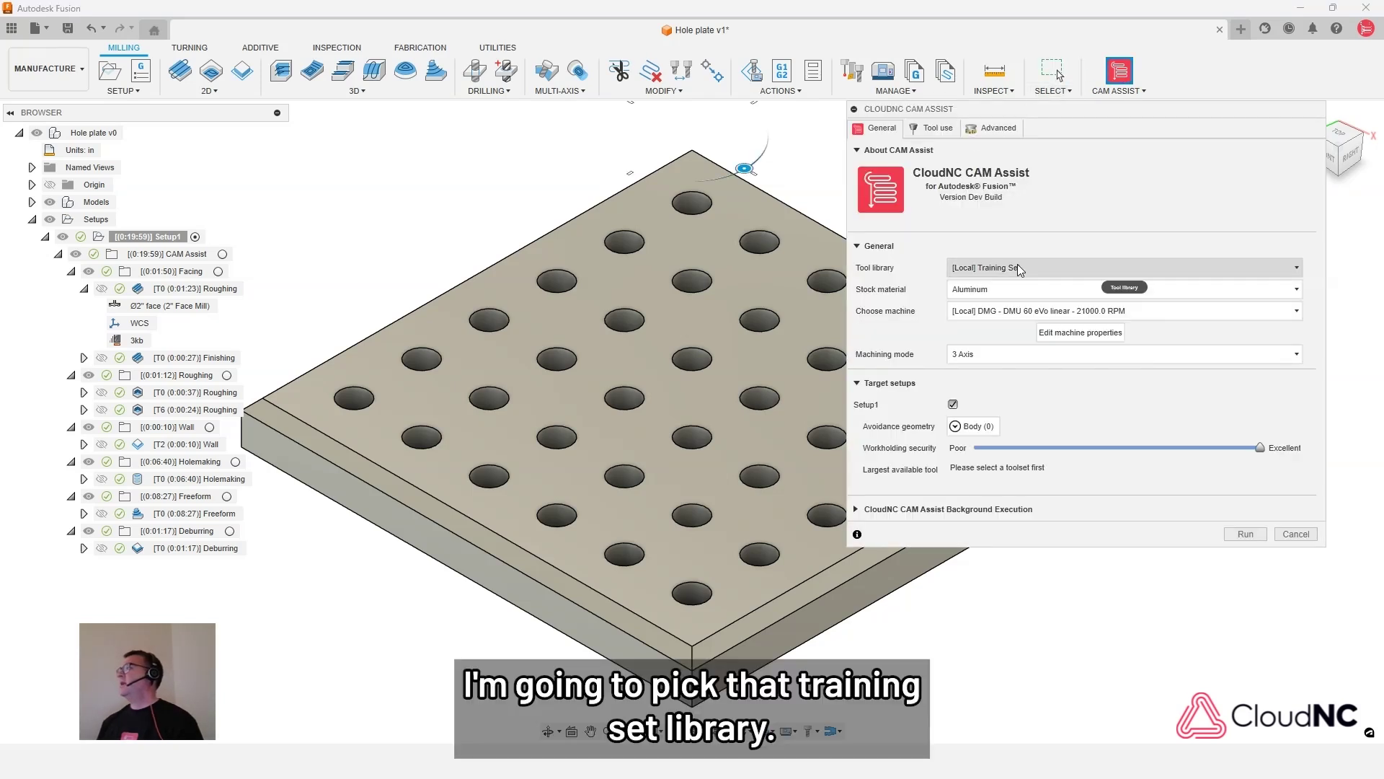
left_click(936, 131)
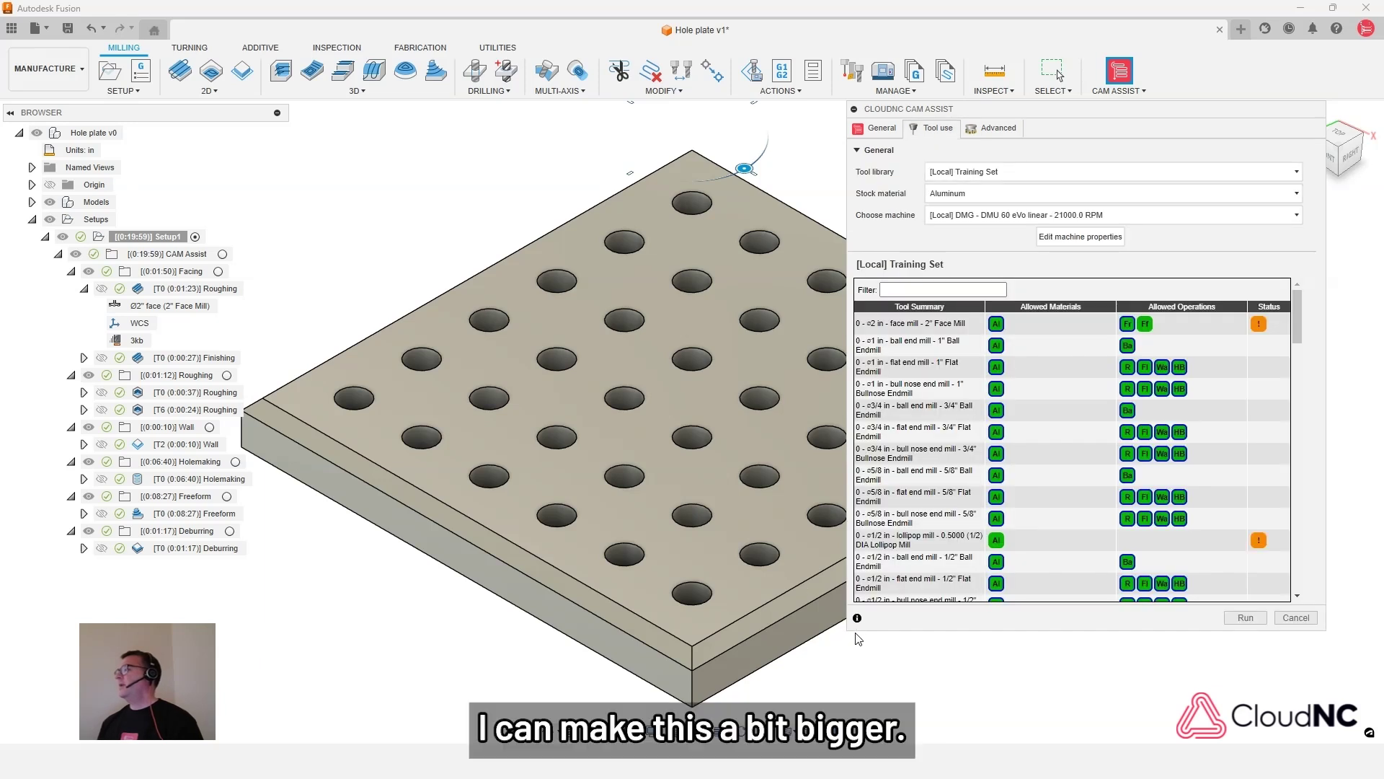
left_click_drag(849, 626, 631, 672)
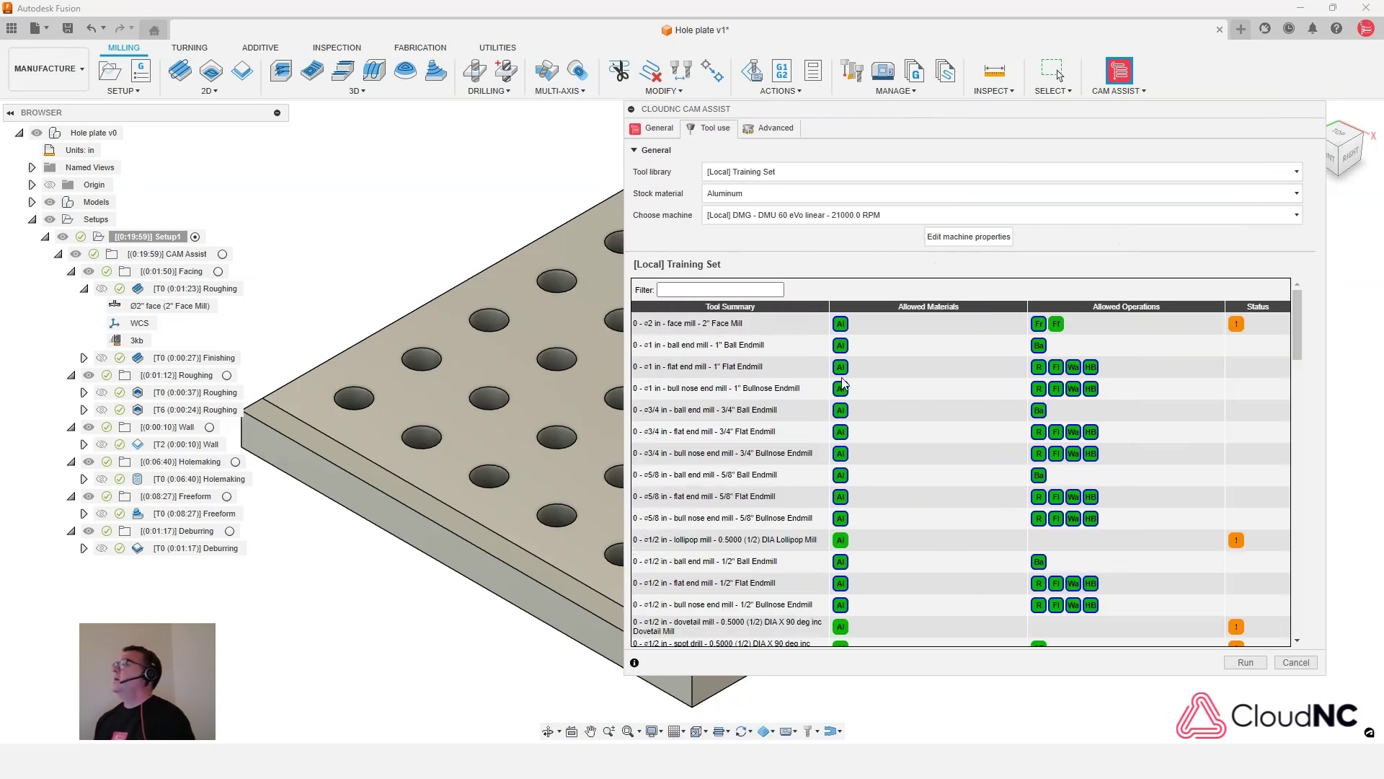
Look through the enlarged Training Set table to see which tools CAM Assist can use for aluminum
scroll(830, 415, "down", 2)
scroll(908, 434, "up", 2)
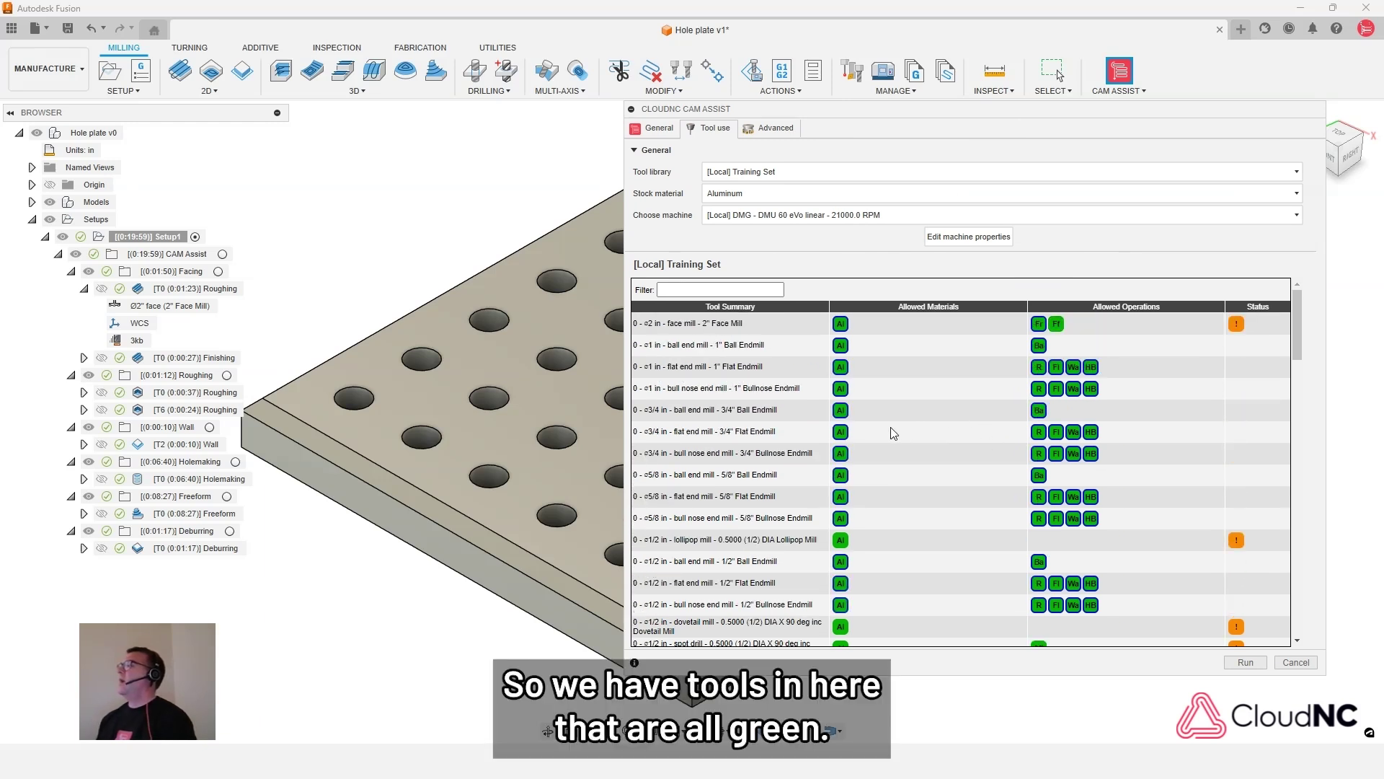
scroll(850, 426, "down", 3)
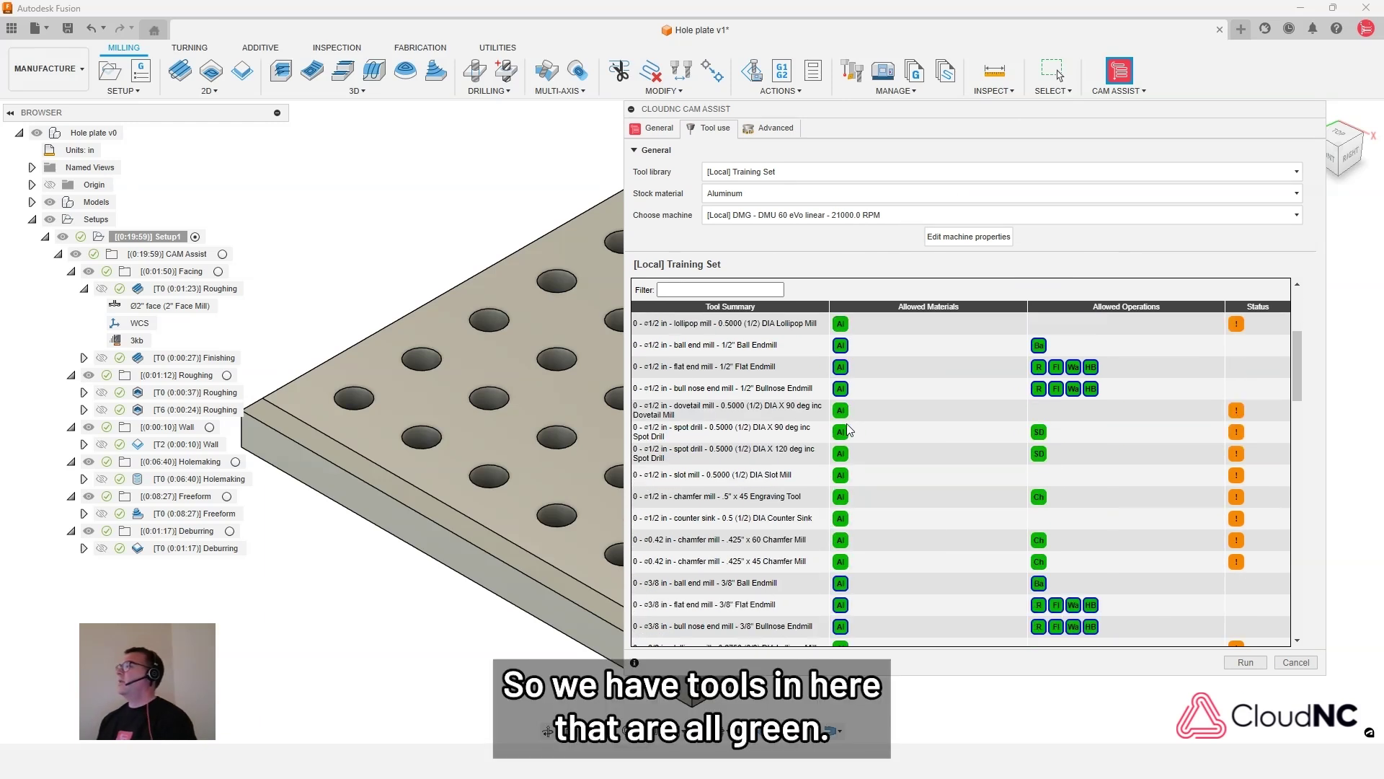
scroll(906, 433, "down", 6)
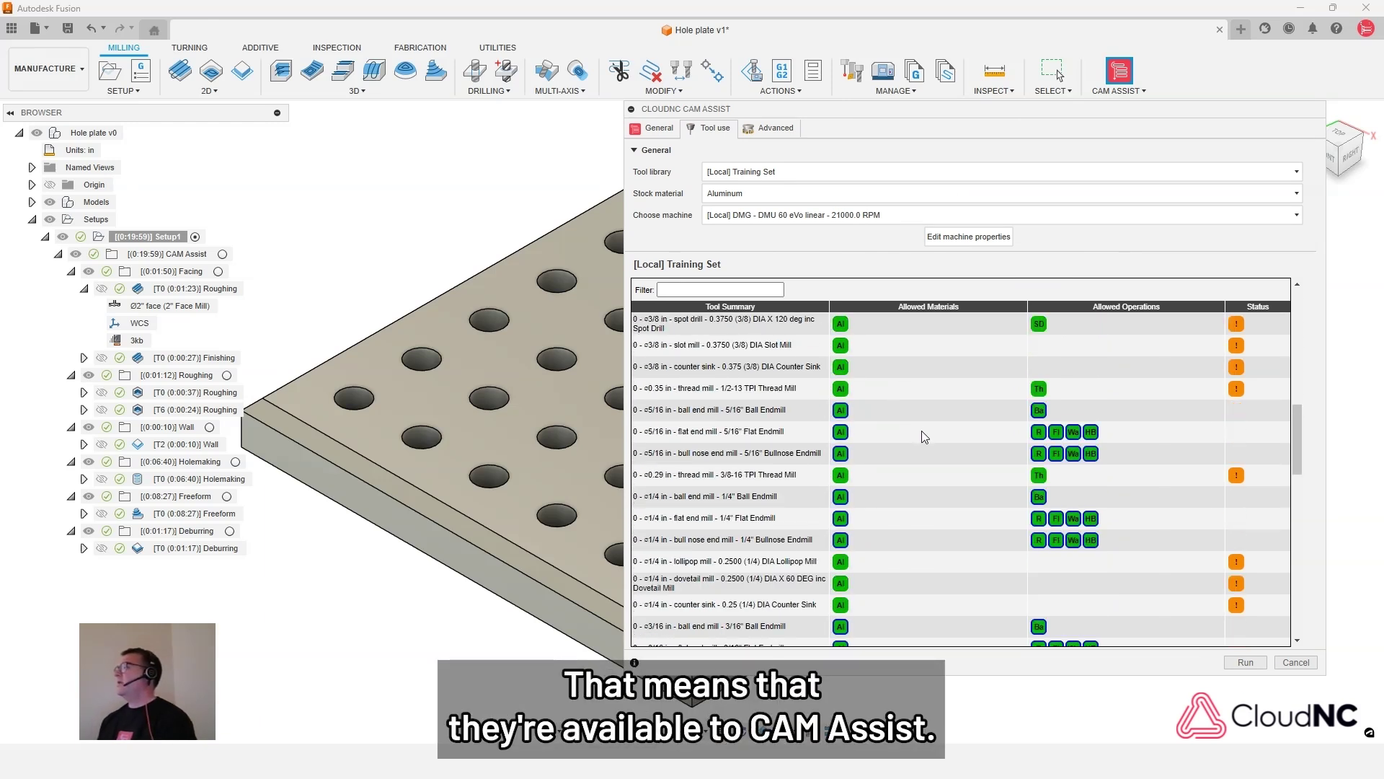
scroll(939, 441, "up", 9)
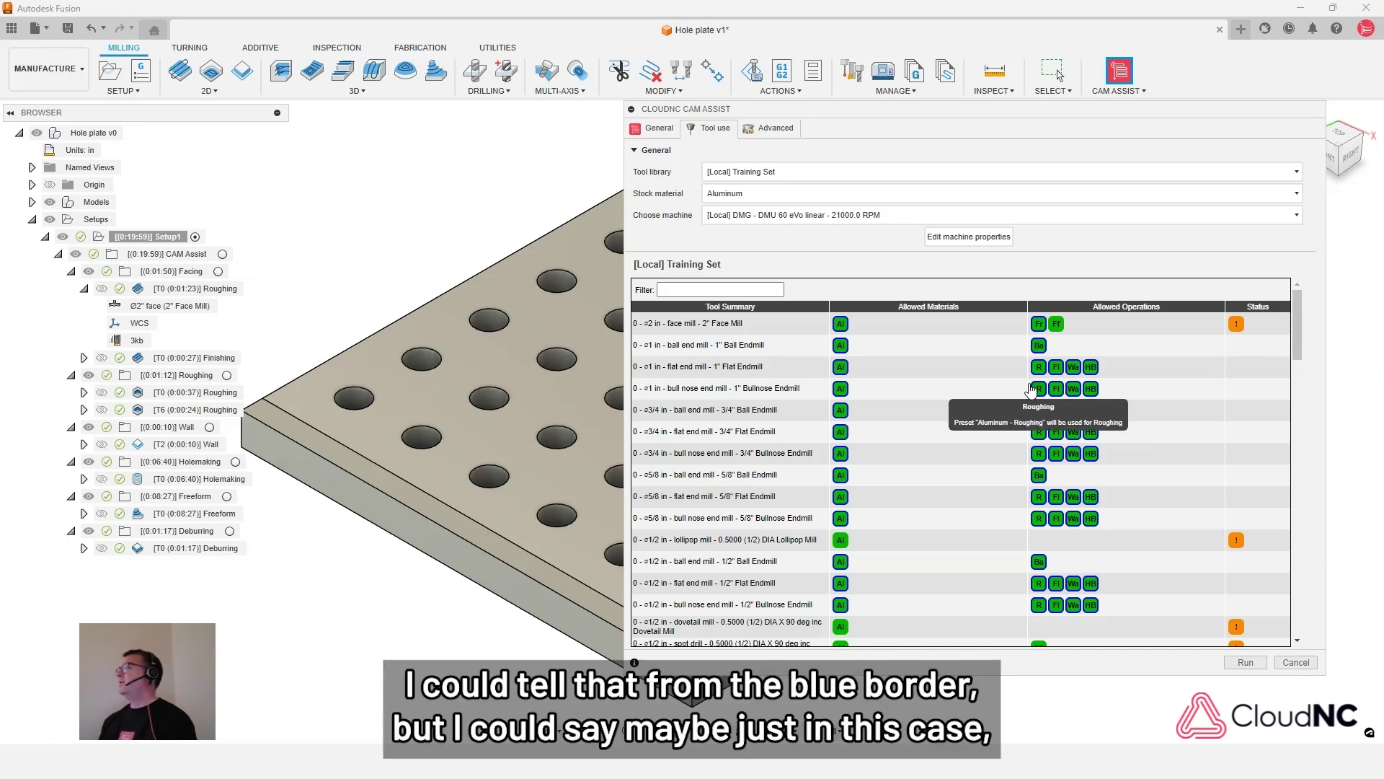
Exclude the unnumbered 1 in bull nose end mill from roughing and flat finishing, and from use on aluminum
left_click(1038, 393)
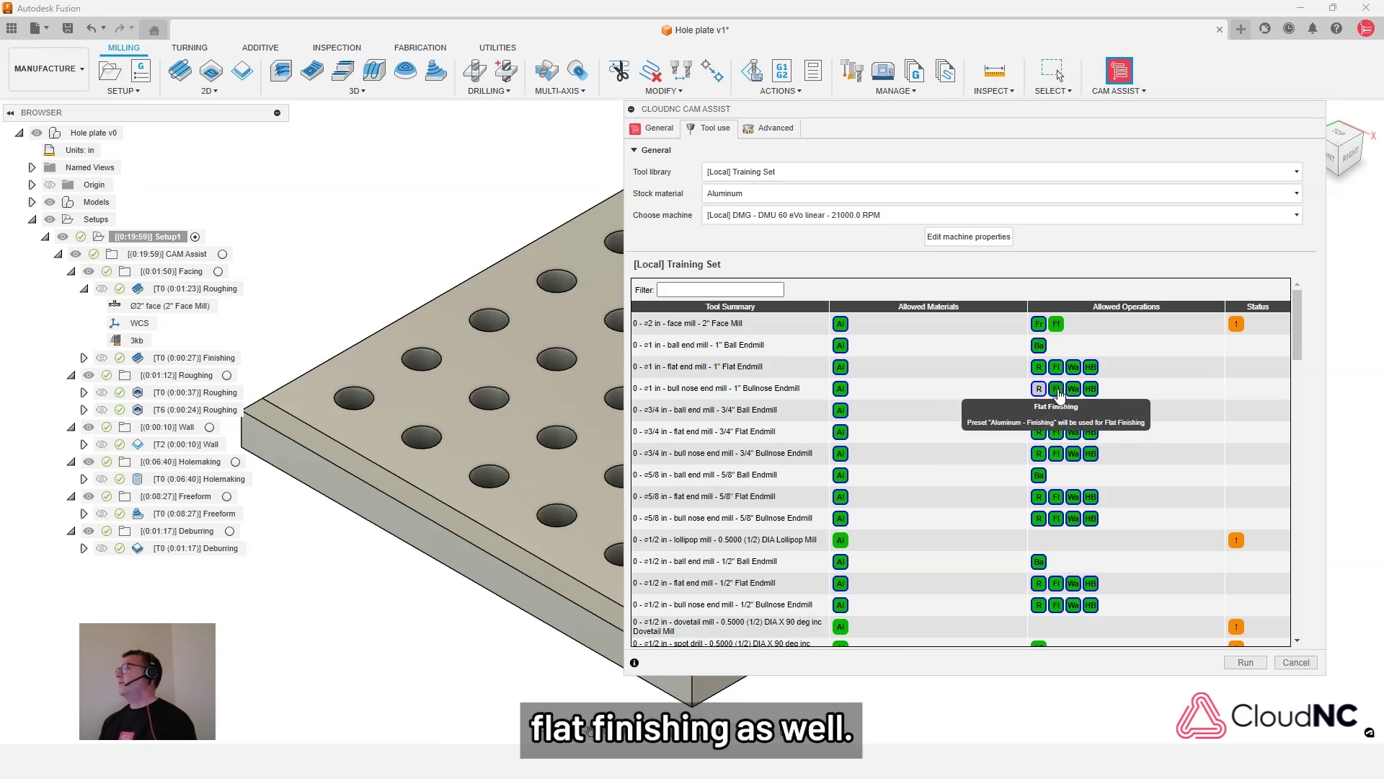
left_click(1056, 390)
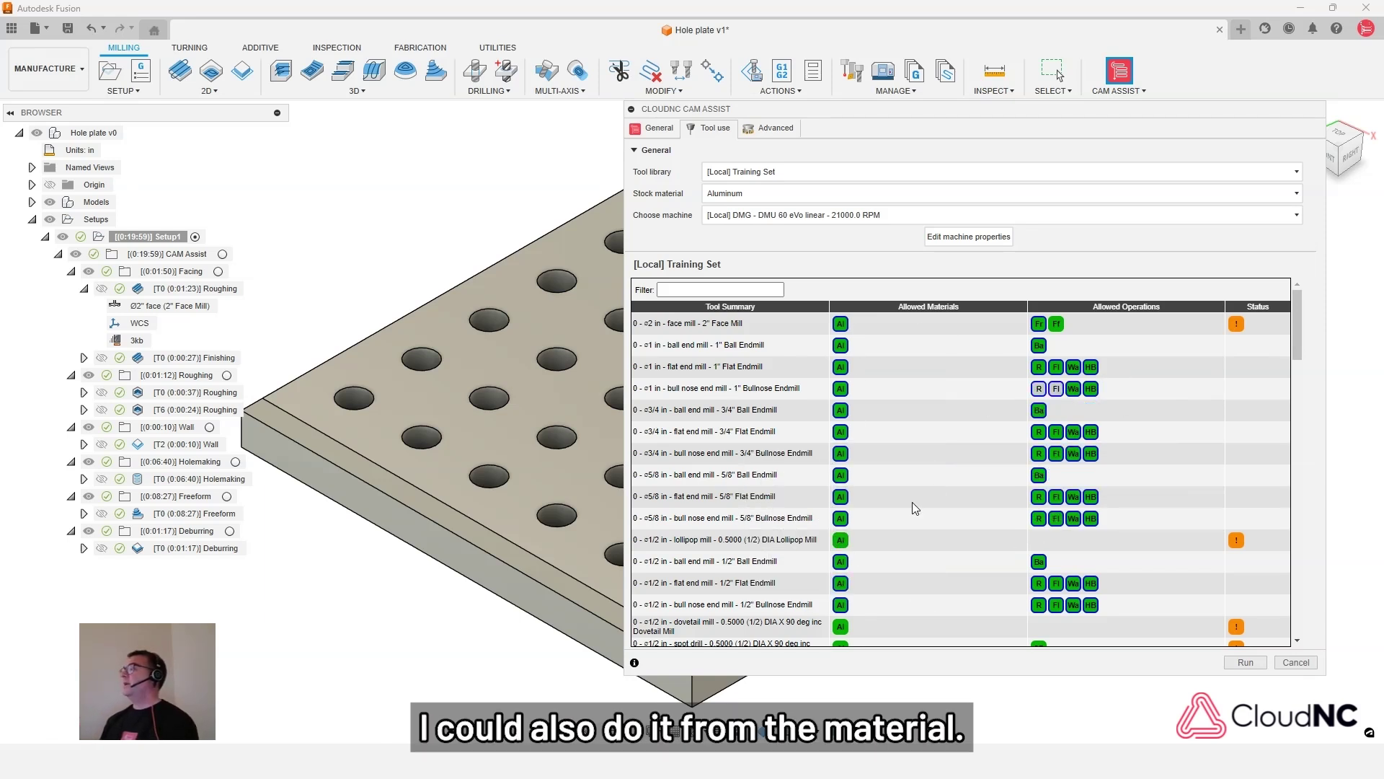
left_click(840, 389)
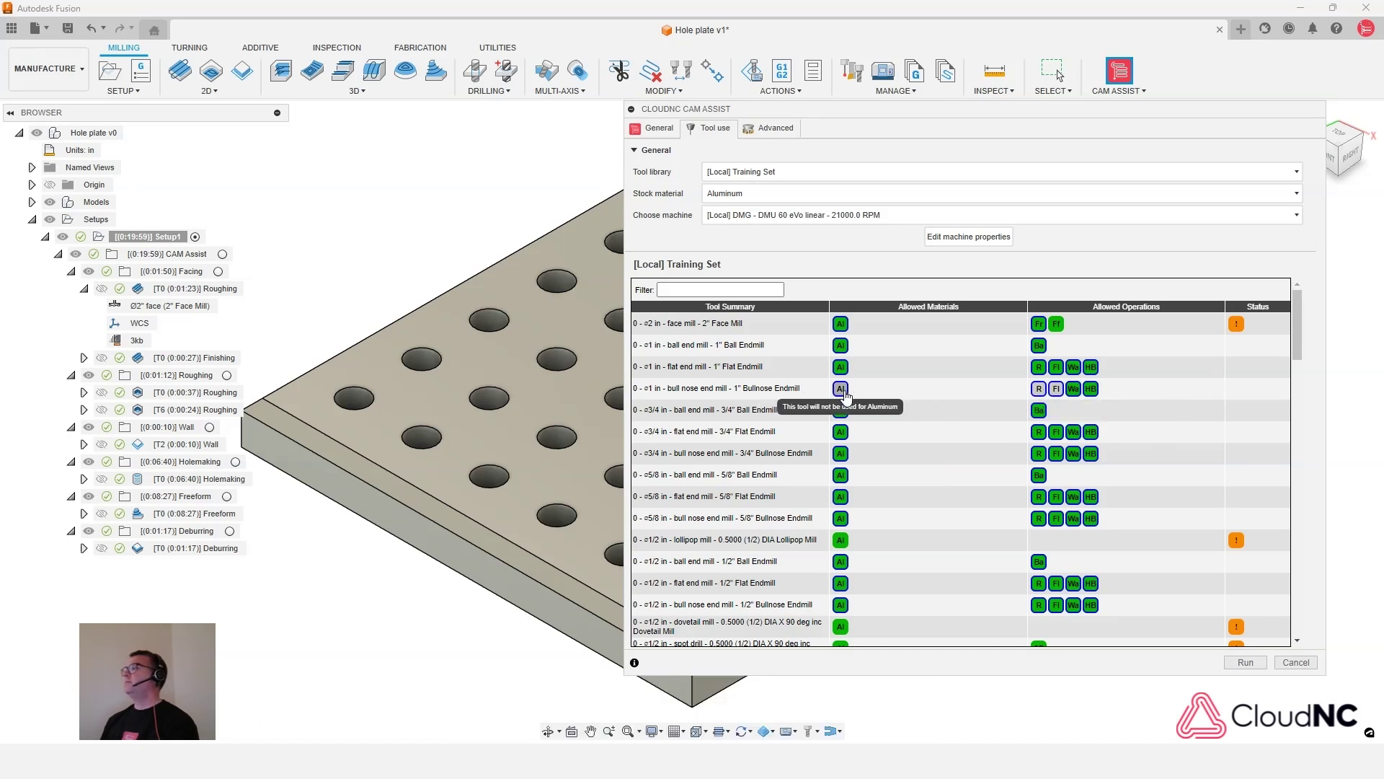
Turn off all four allowed operations (R, Fl, Wa and HB) for tool 3, the 1/2 in flat end mill
scroll(1006, 418, "down", 3)
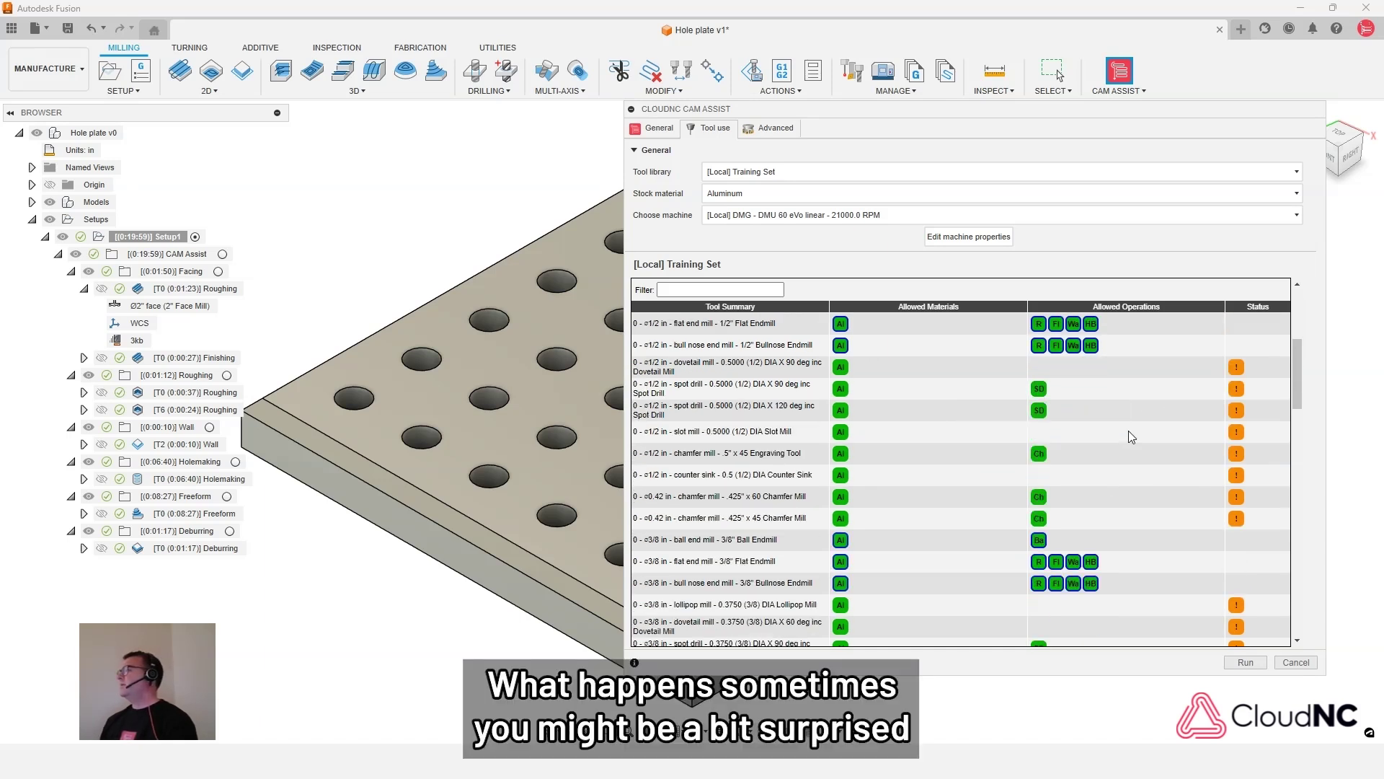
scroll(1155, 431, "down", 3)
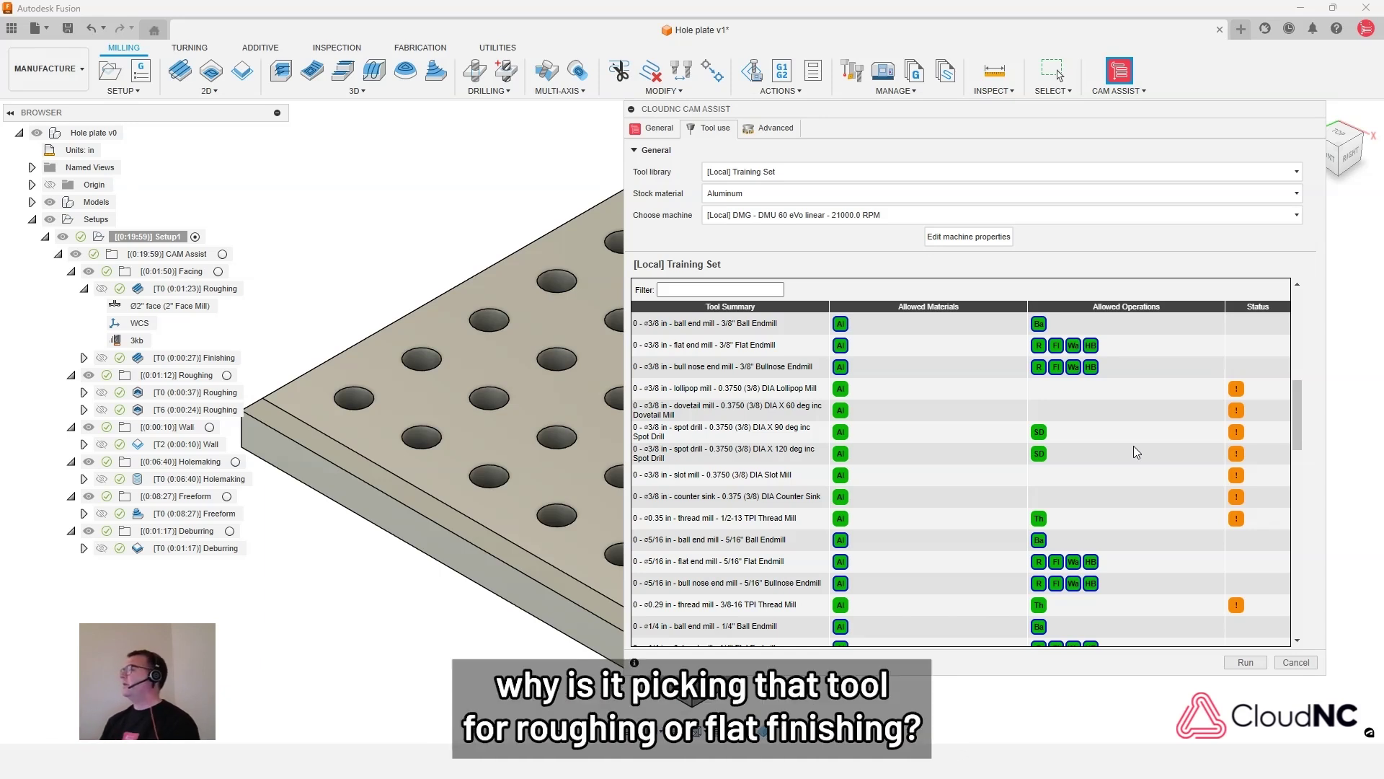
scroll(1105, 497, "down", 3)
scroll(1115, 487, "down", 4)
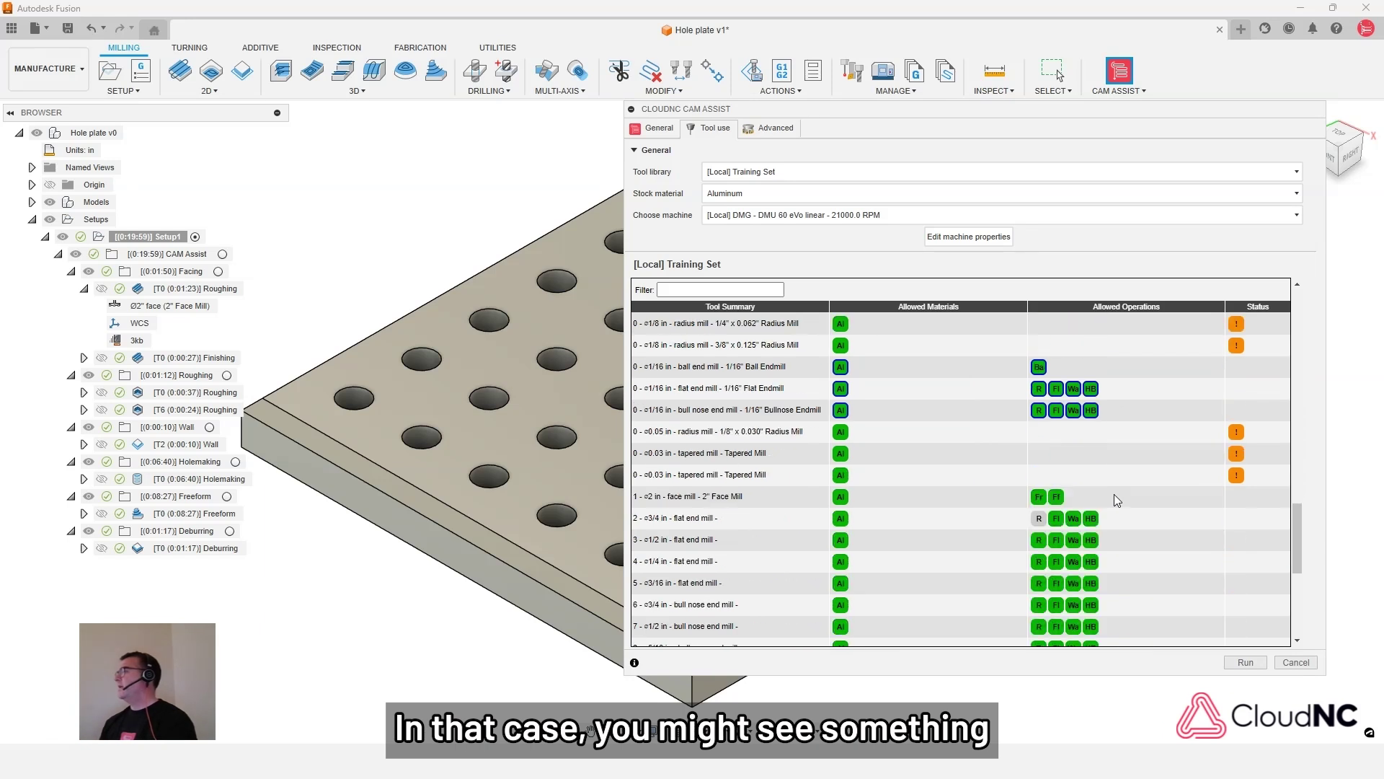
scroll(1110, 486, "down", 4)
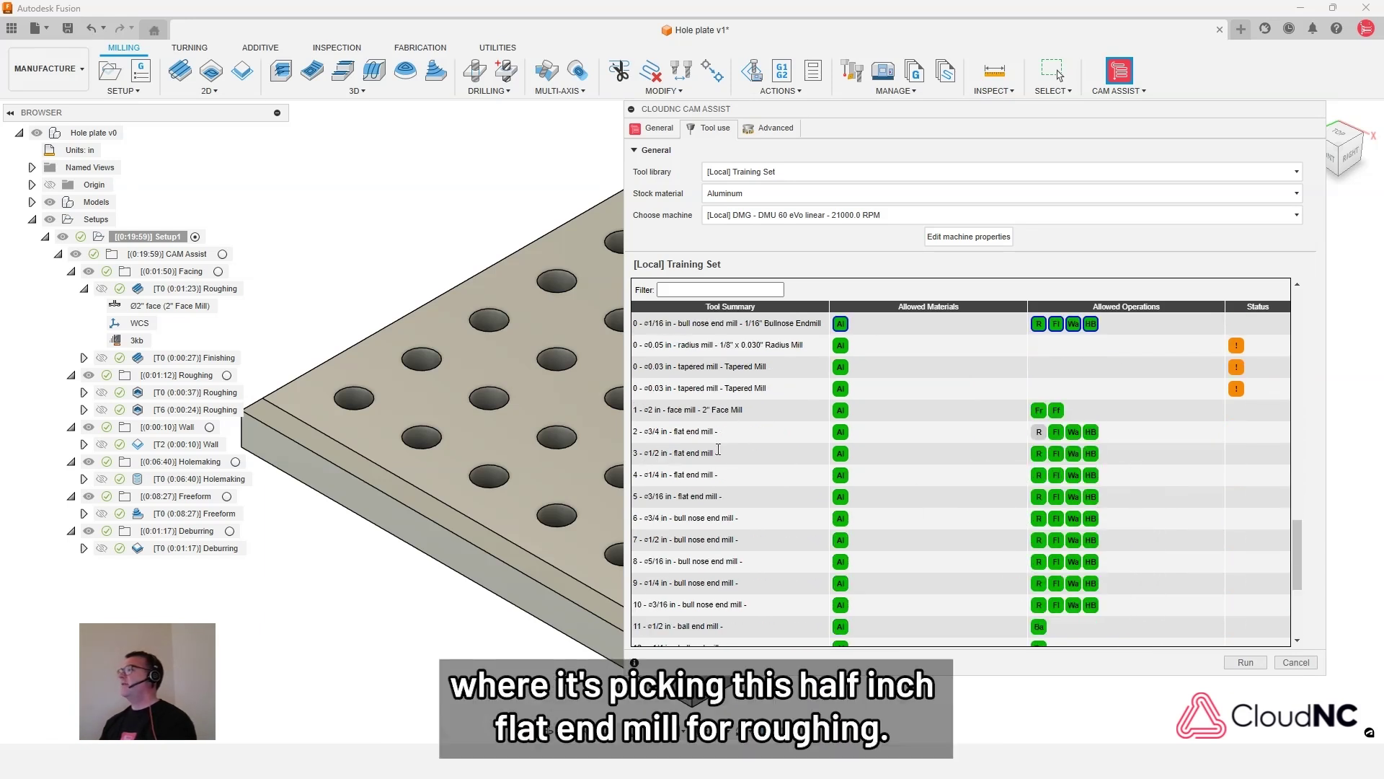
mouse_move(1037, 456)
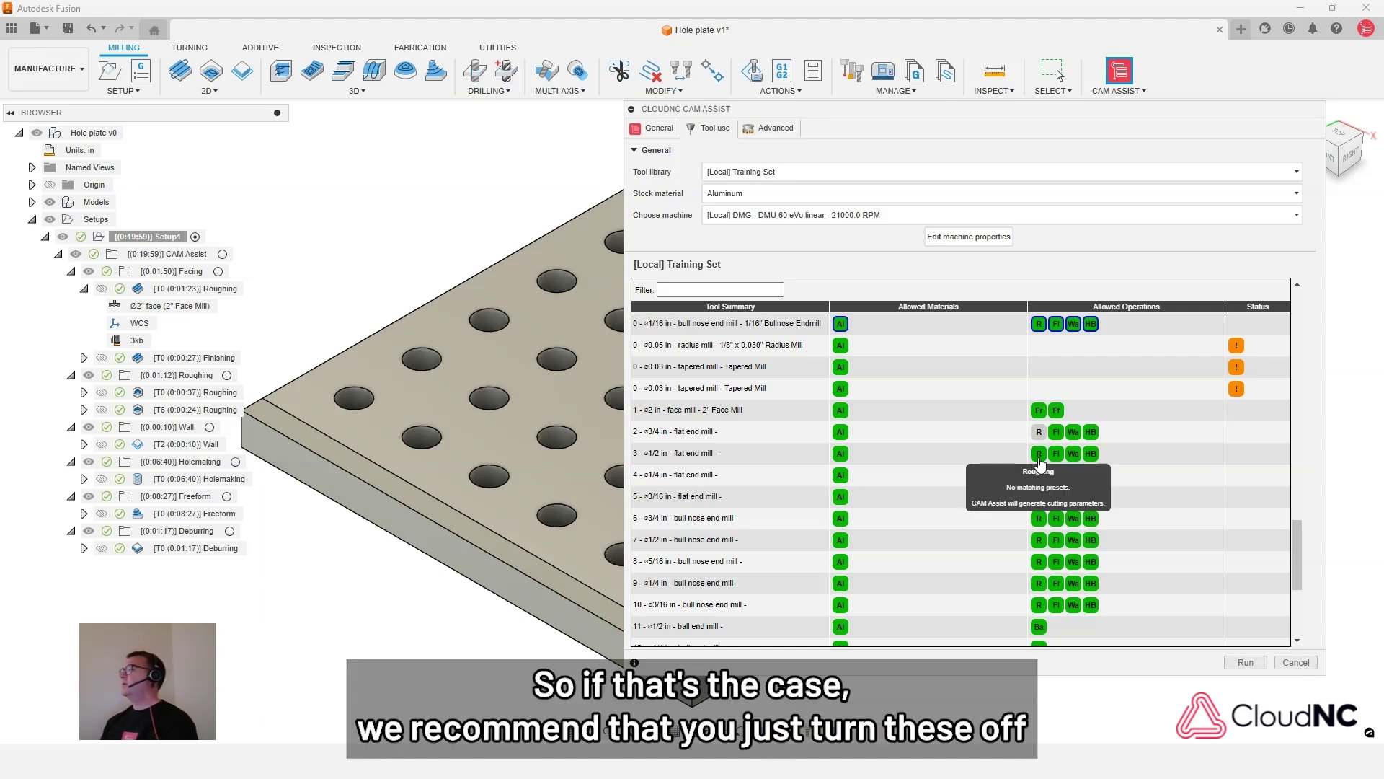
left_click(1038, 454)
left_click(1056, 453)
left_click(1073, 454)
left_click(1090, 454)
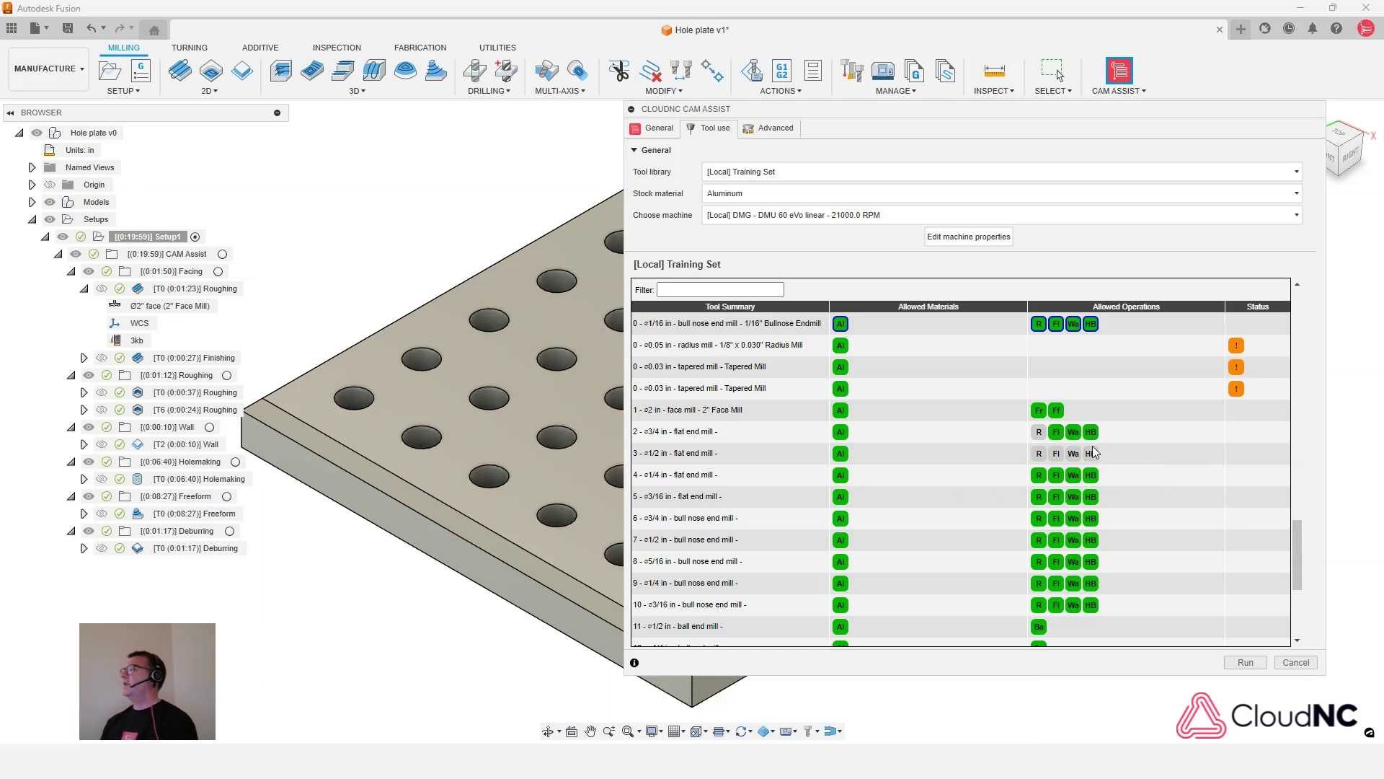
Disallow aluminum for tool 3, the 1/2 in flat end mill, and close CAM Assist without running it
left_click(841, 454)
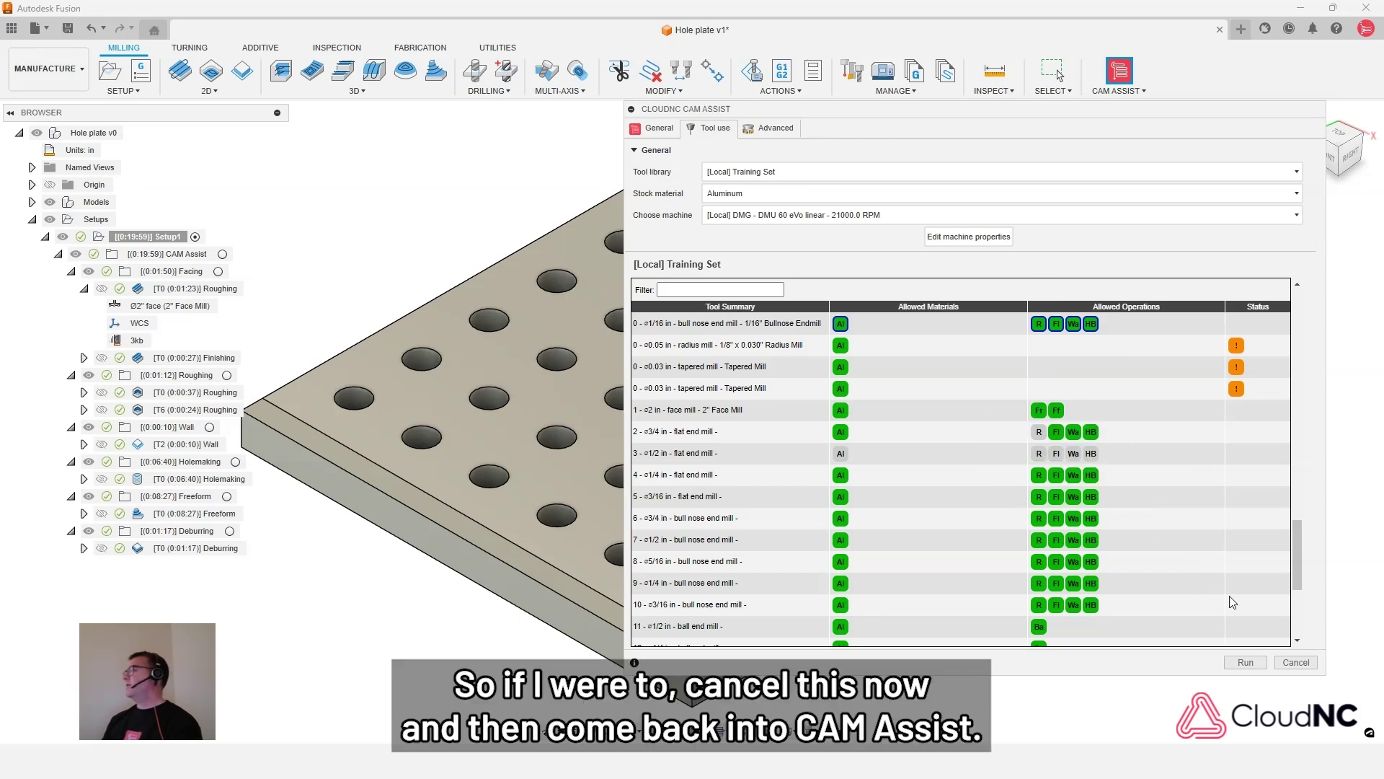
left_click(1305, 665)
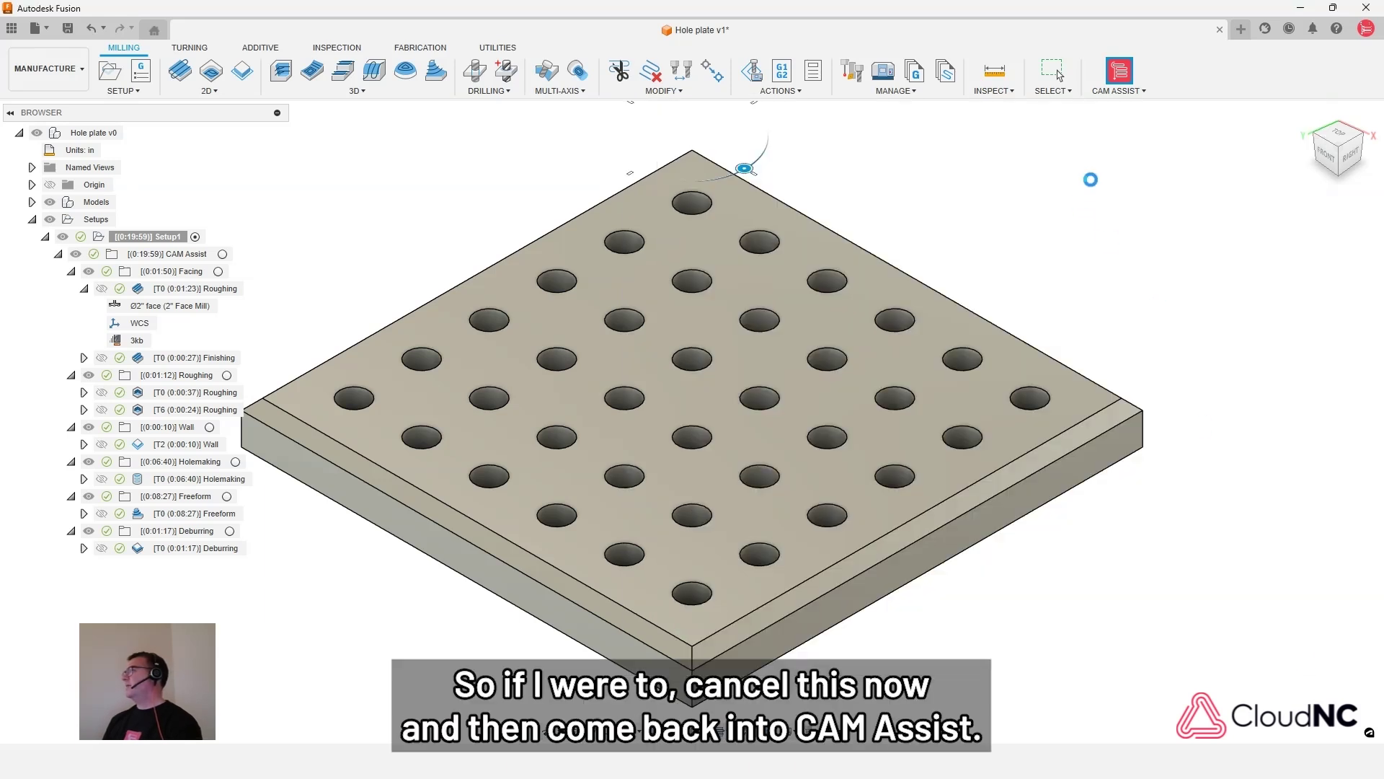
Reopen CAM Assist's tool use table for the Training Set and check the allowed material and operations of tool 3
left_click(1125, 88)
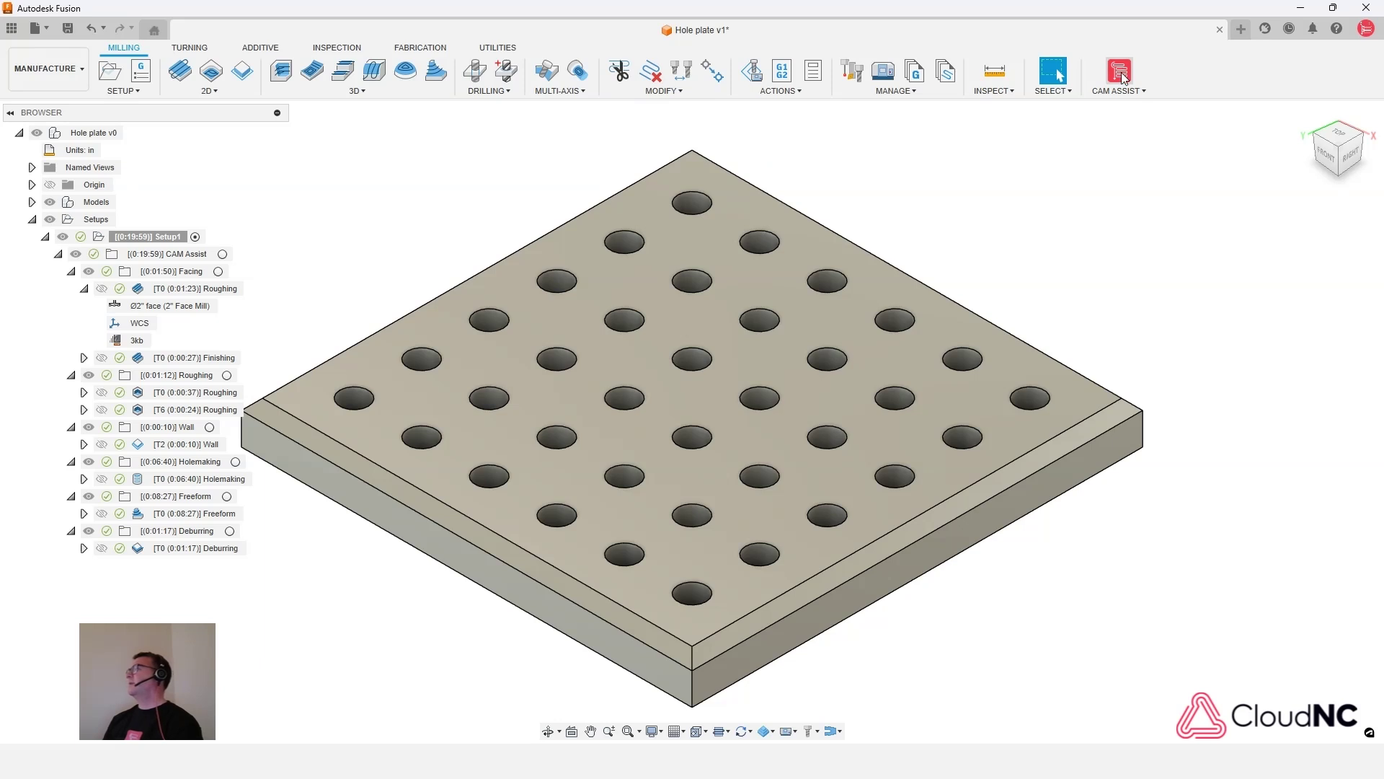
left_click(1124, 78)
left_click(717, 129)
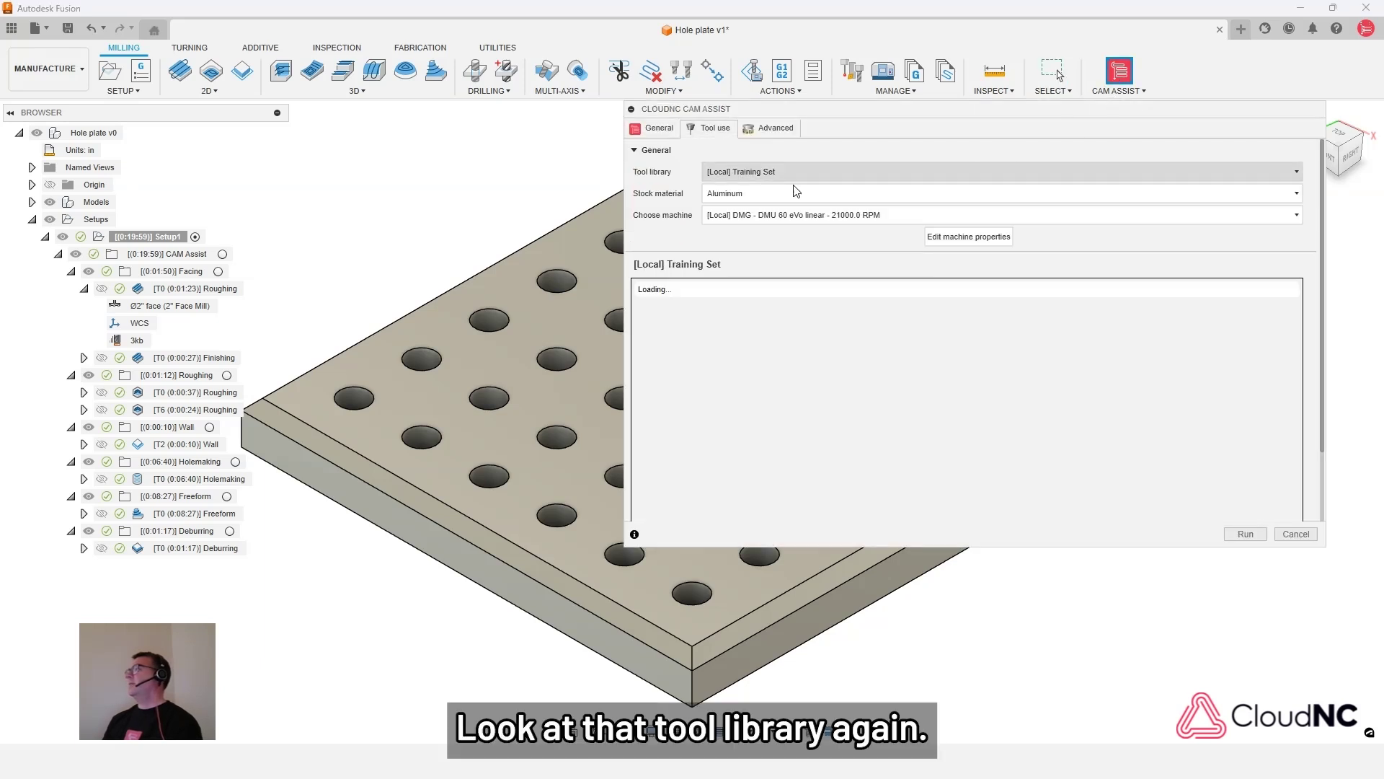
scroll(962, 444, "down", 10)
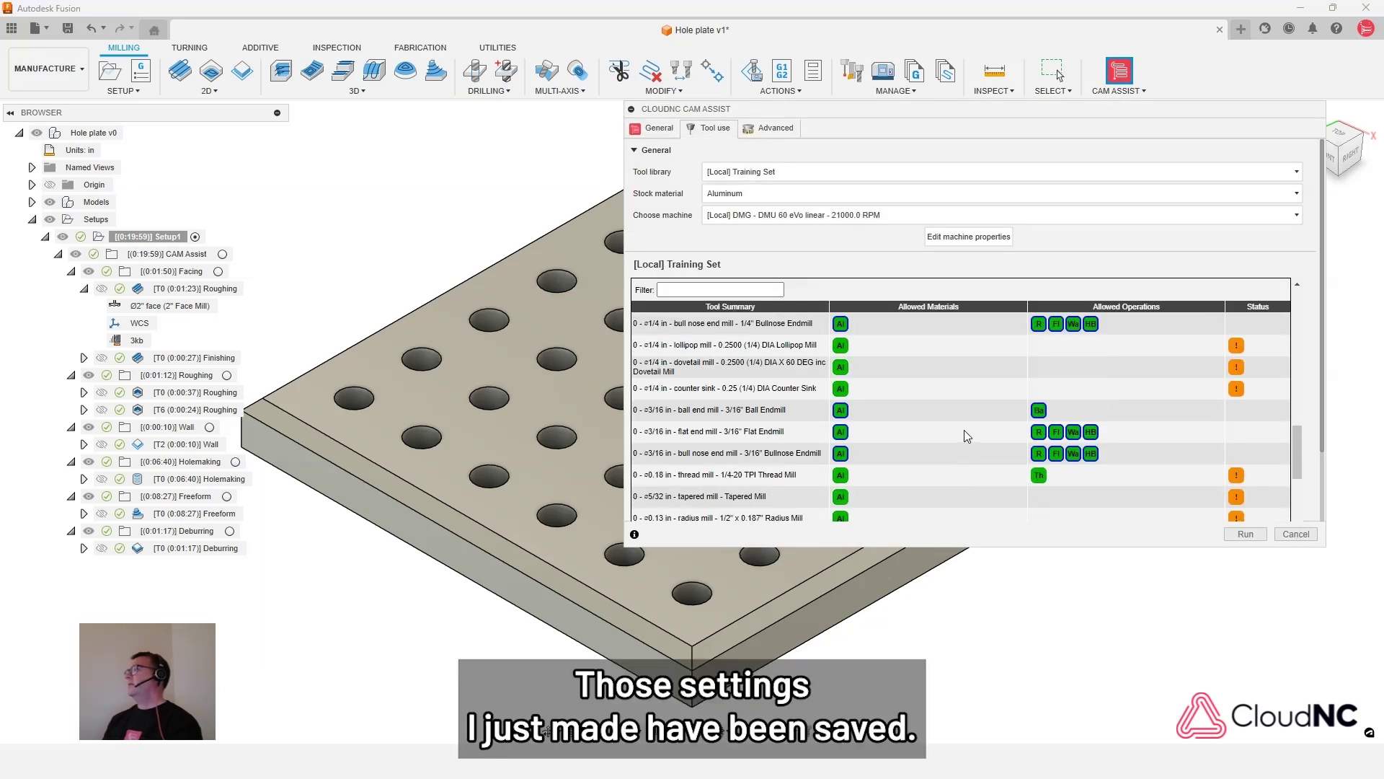
scroll(965, 430, "down", 5)
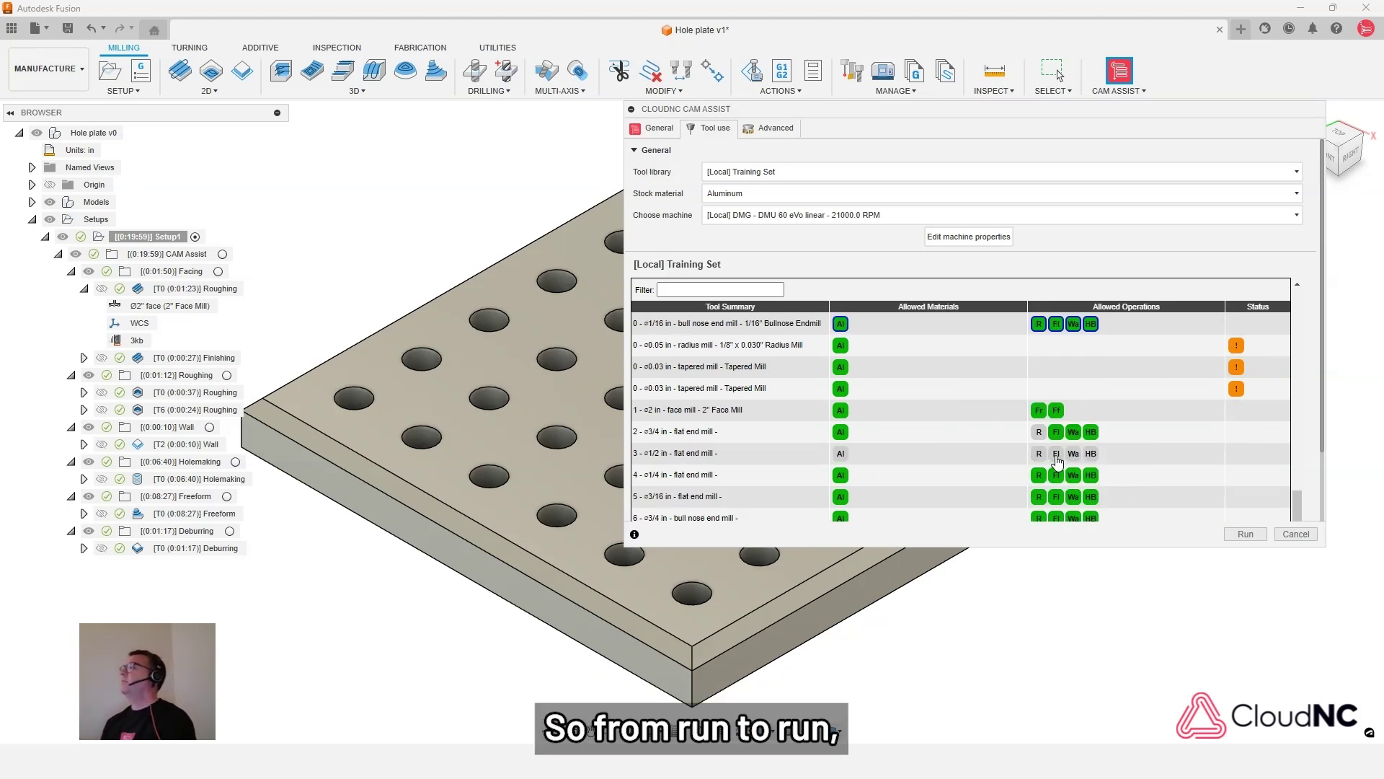
scroll(1025, 425, "down", 4)
Review the allowed materials and operations of the unnumbered Training Set tools, including the 1 in bull nose end mill, and close CAM Assist
scroll(1039, 451, "up", 5)
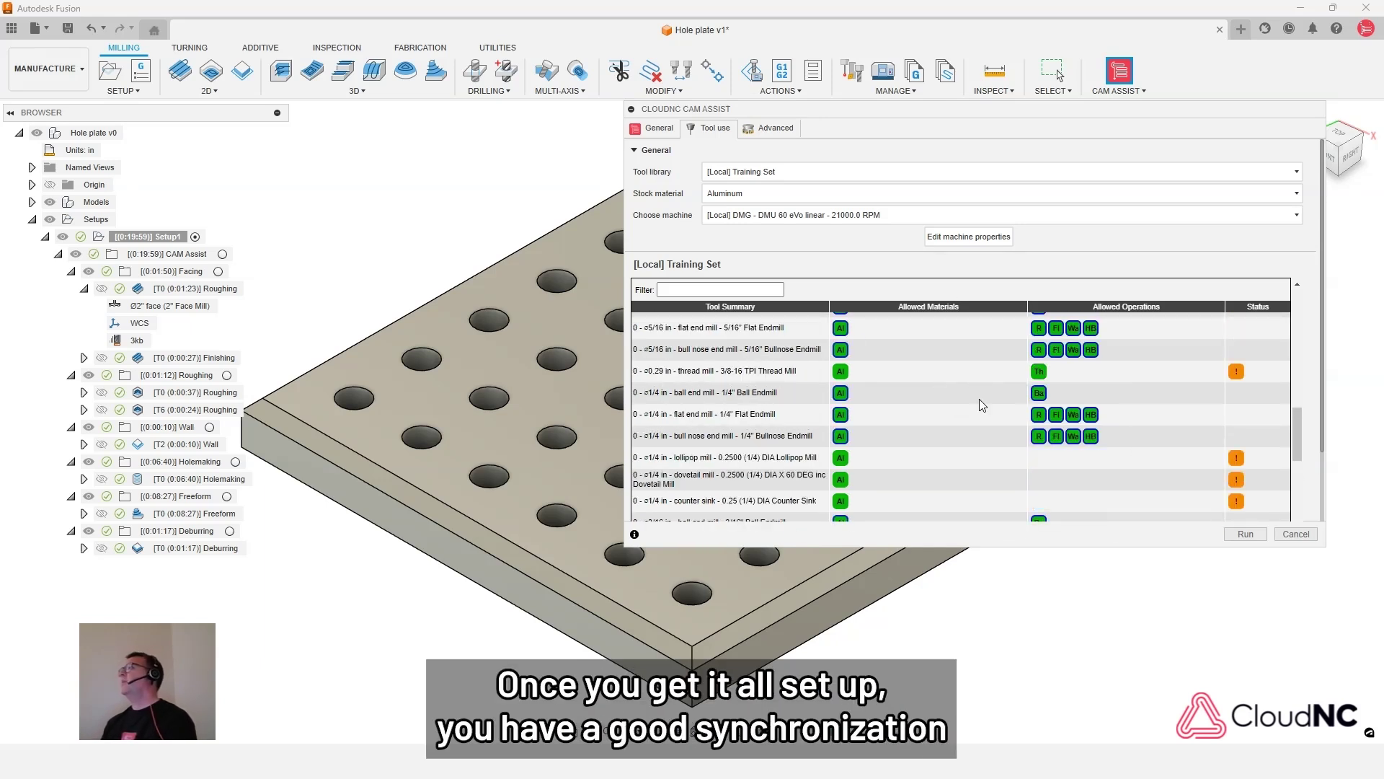
mouse_move(1030, 401)
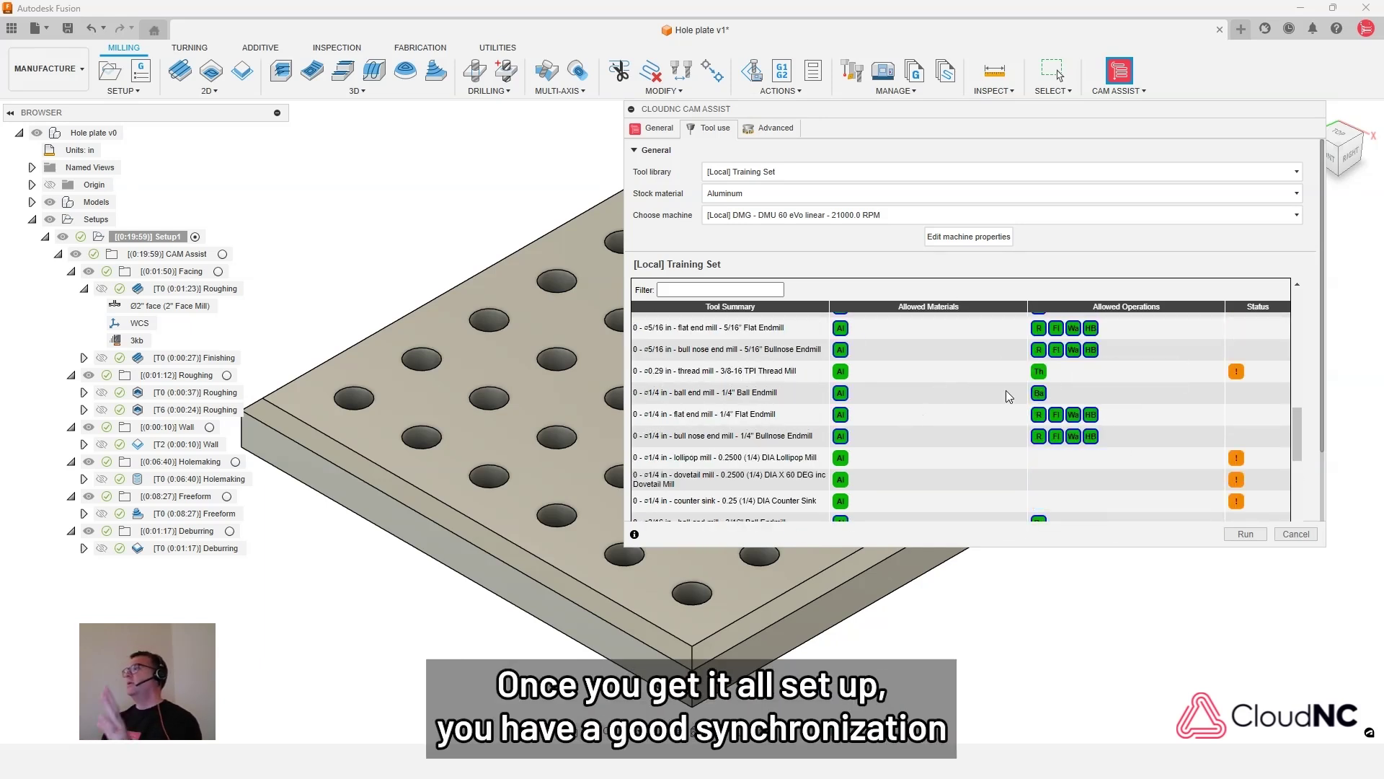
scroll(1006, 390, "up", 5)
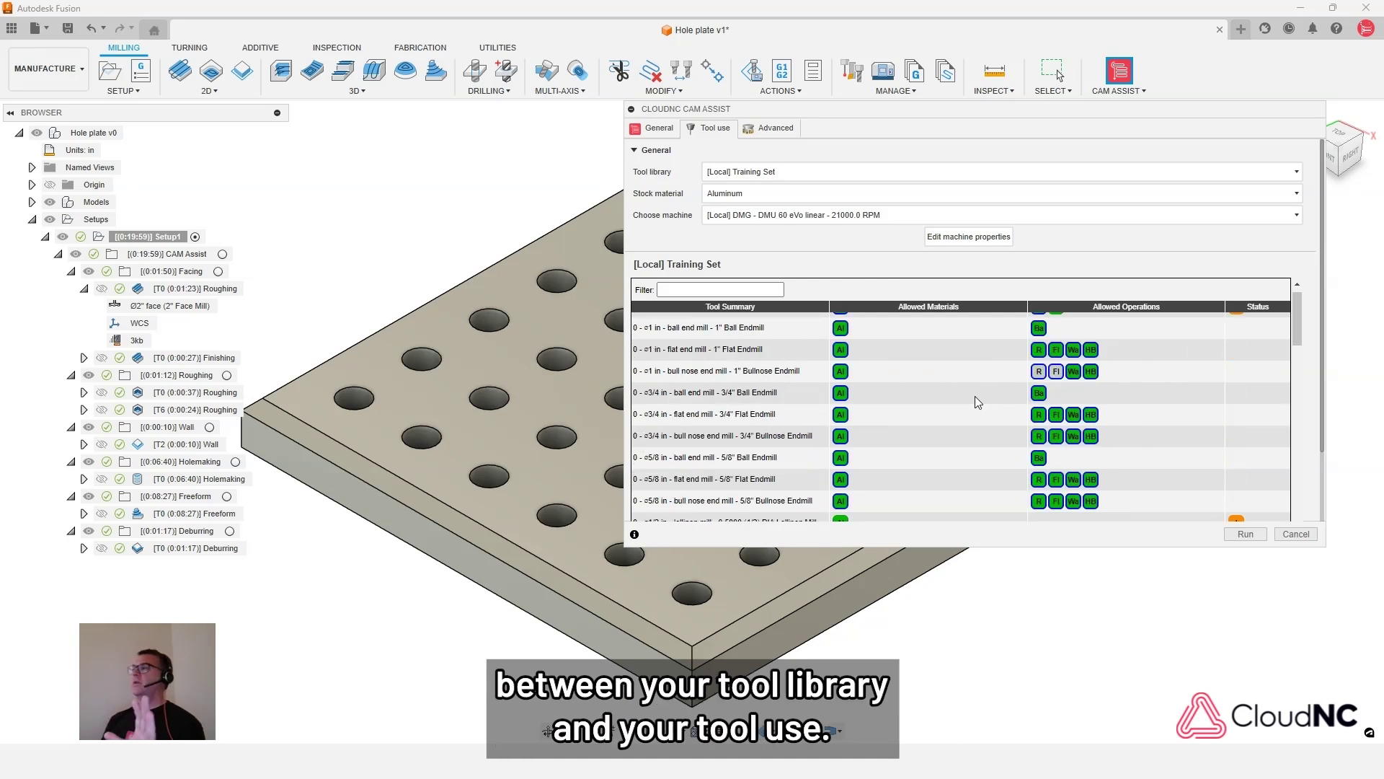
scroll(1003, 374, "down", 3)
scroll(1005, 375, "down", 2)
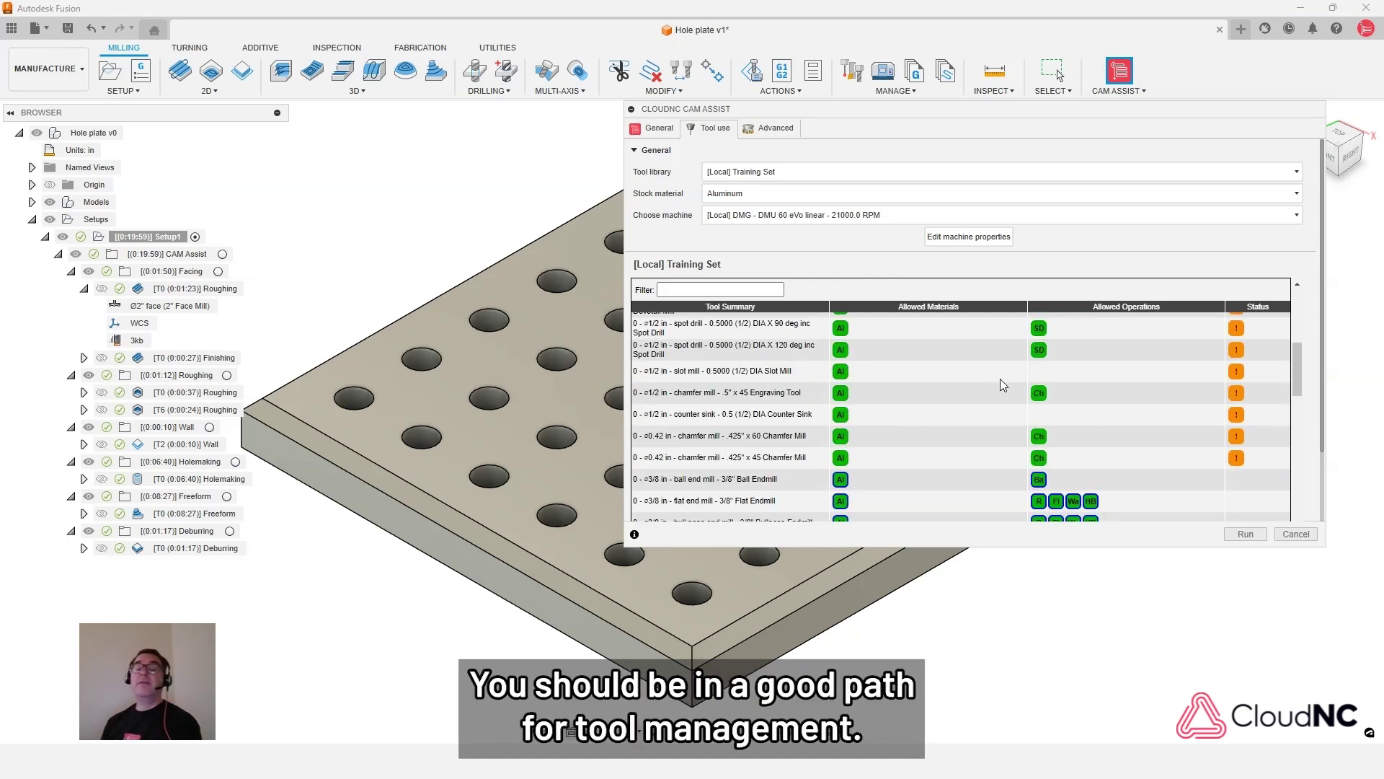
left_click(1296, 535)
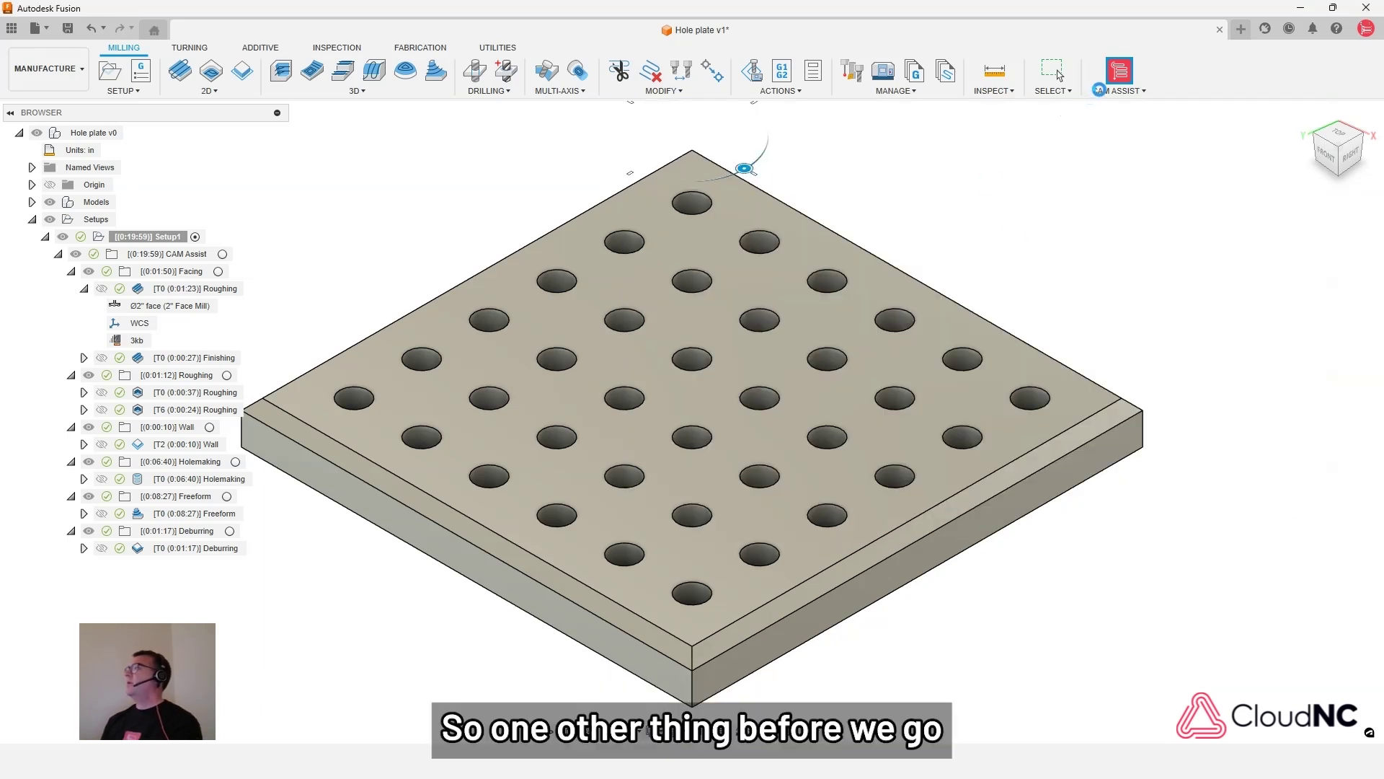
Open the CAM Assist documentation in a maximized browser window and look over the Tooling Guide and Cutting Parameters topics on its homepage
left_click(1102, 91)
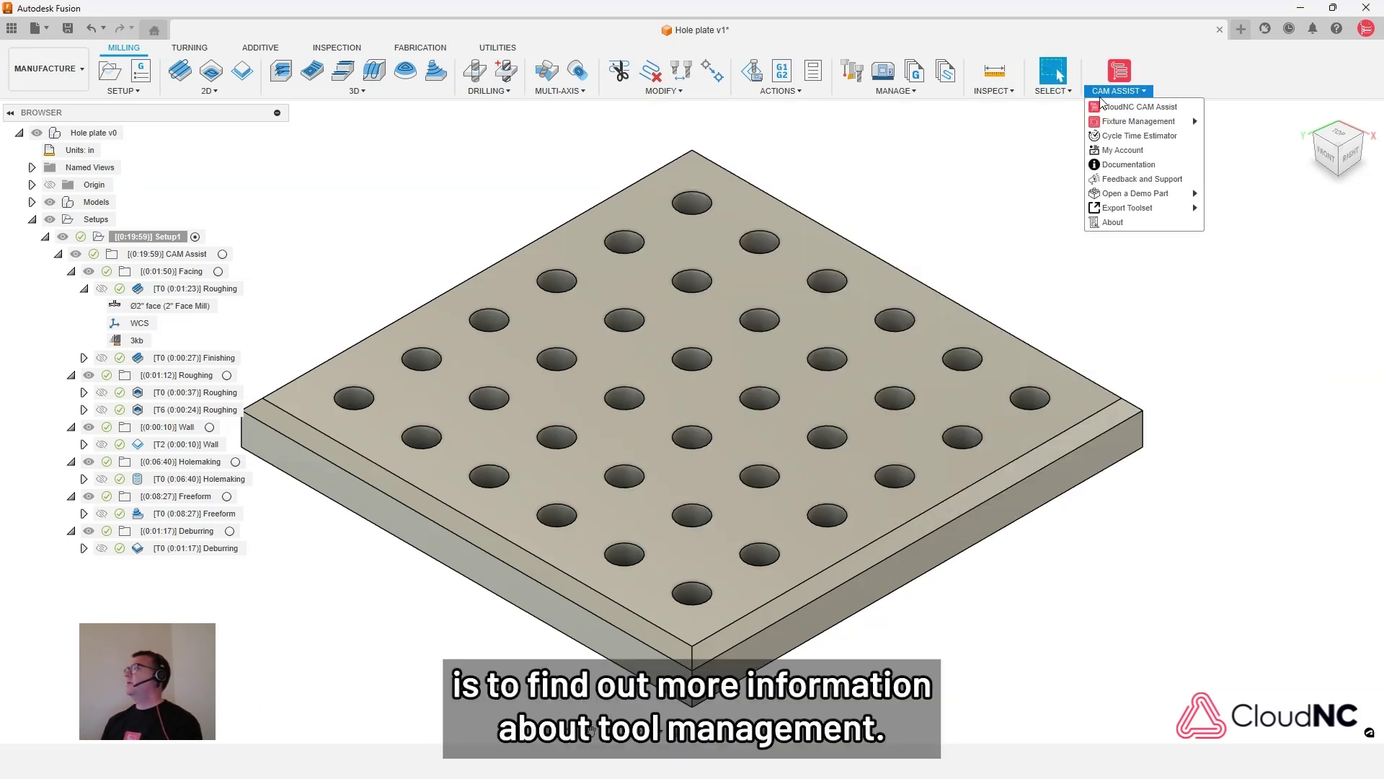
left_click(1133, 167)
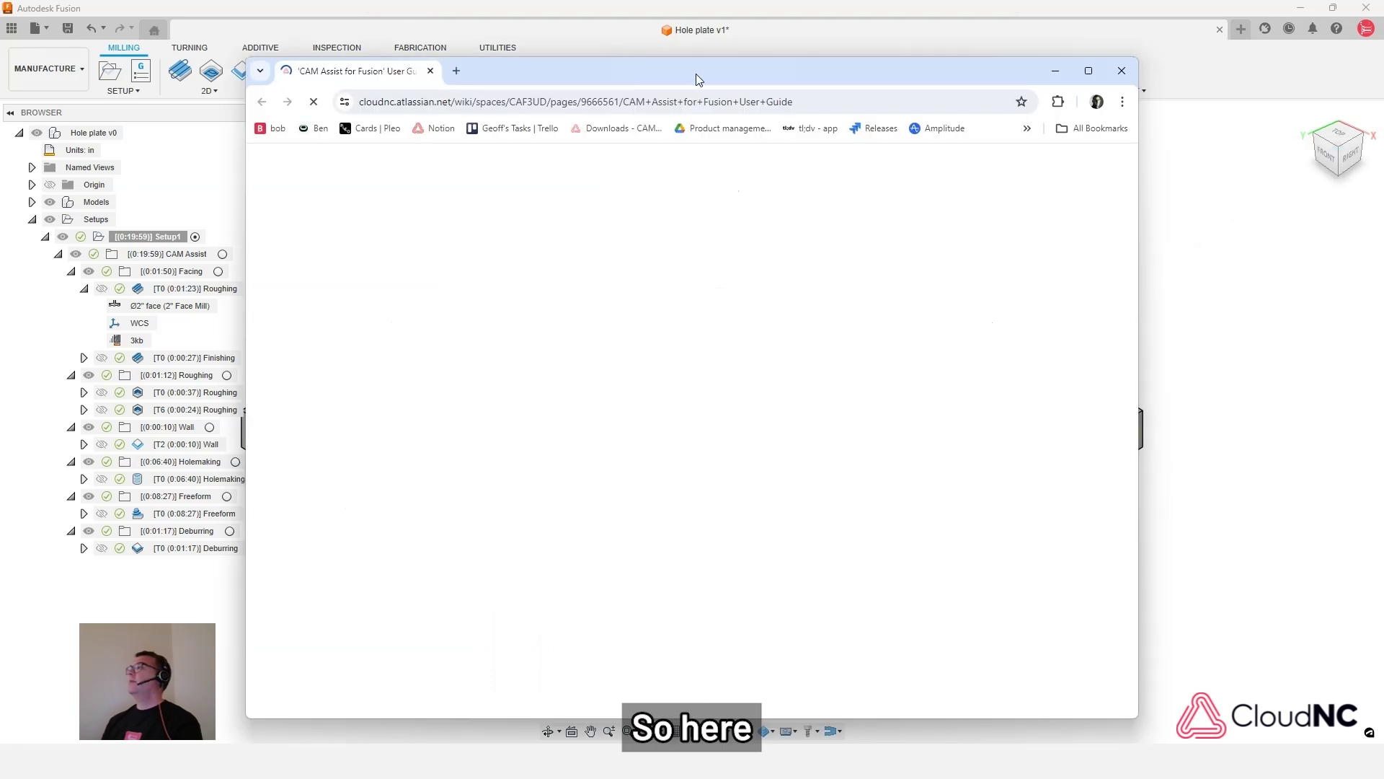
double_click(695, 73)
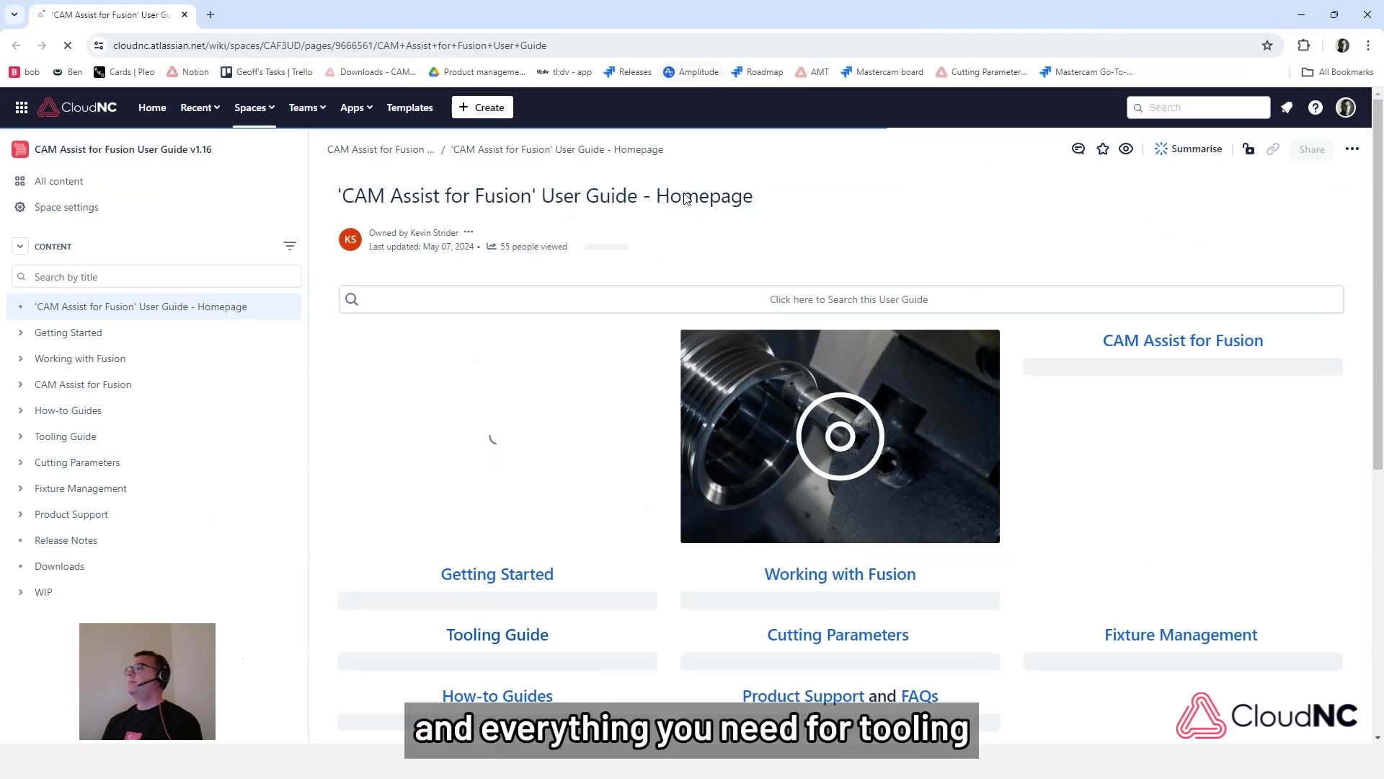
scroll(588, 537, "down", 1)
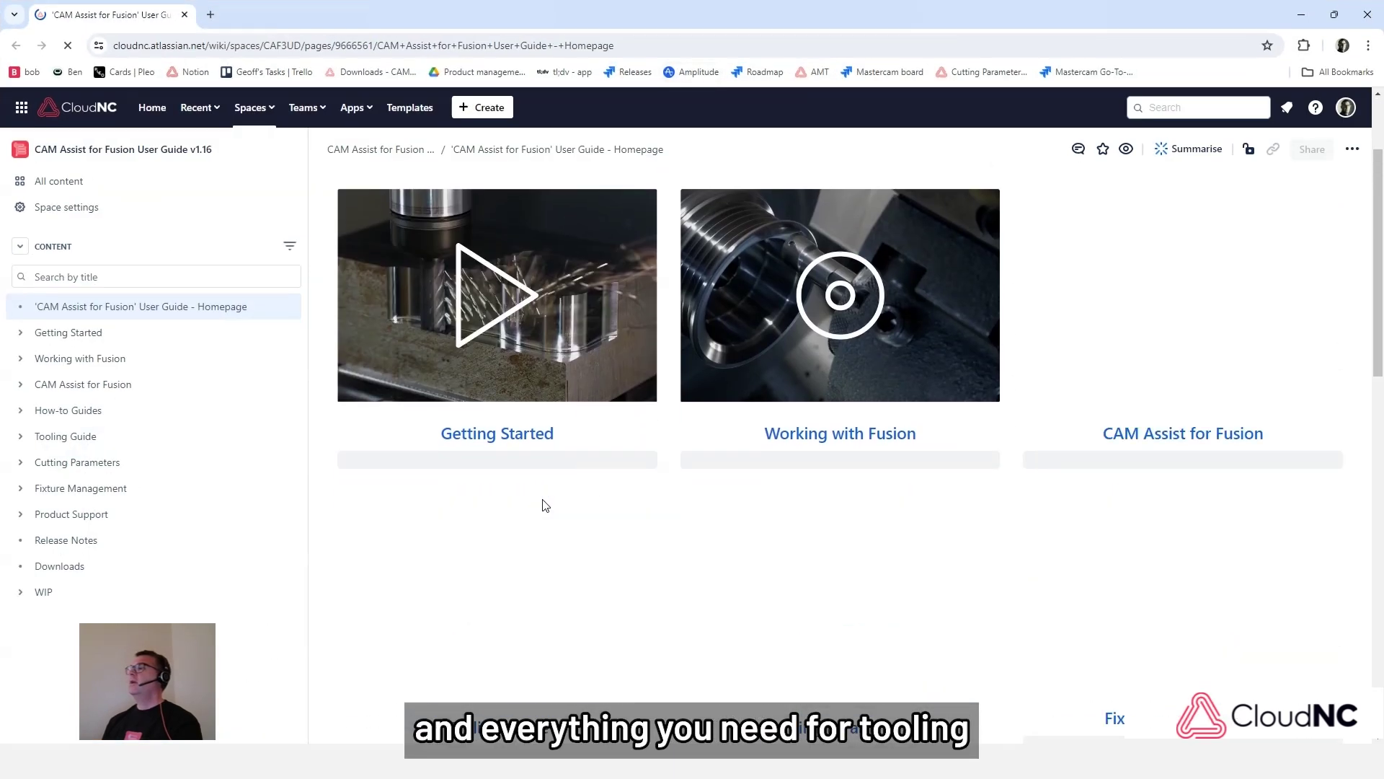
scroll(925, 470, "down", 10)
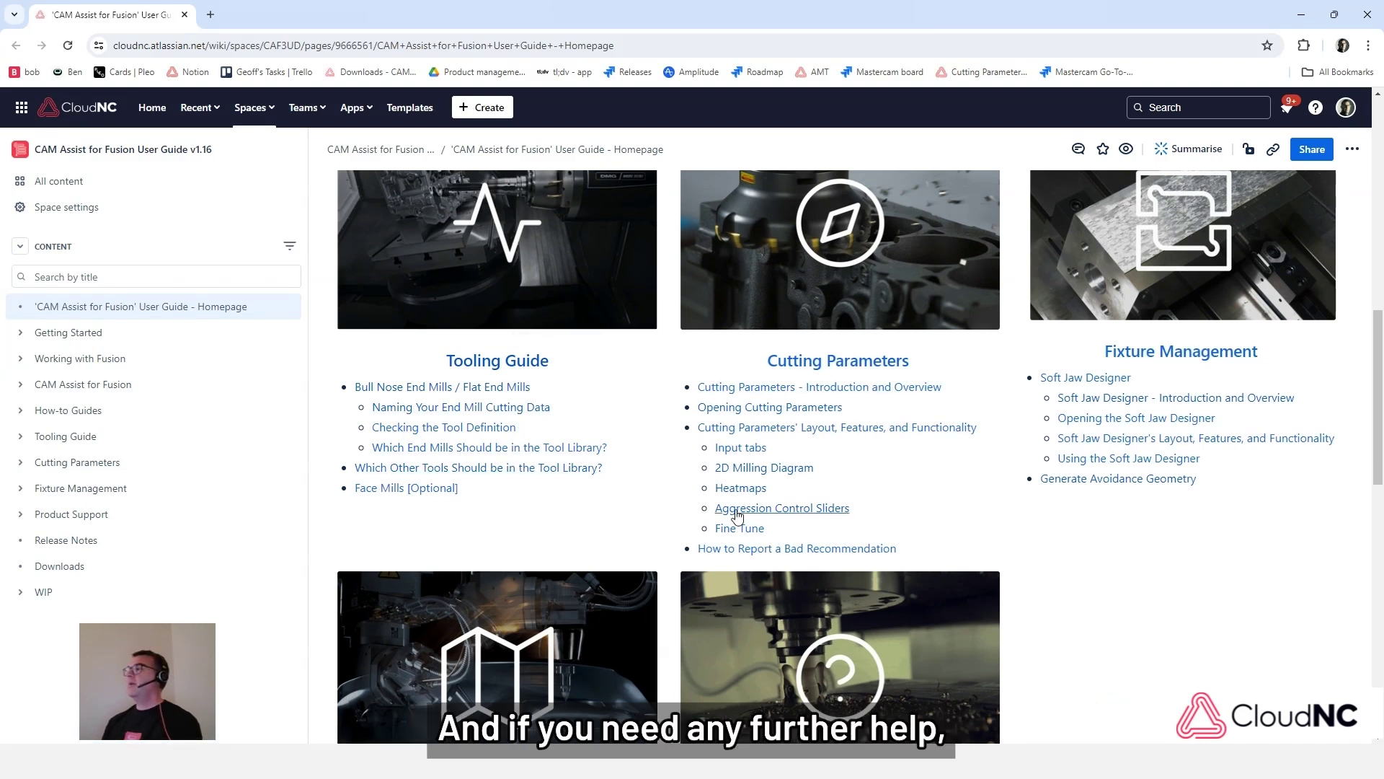
scroll(956, 441, "up", 2)
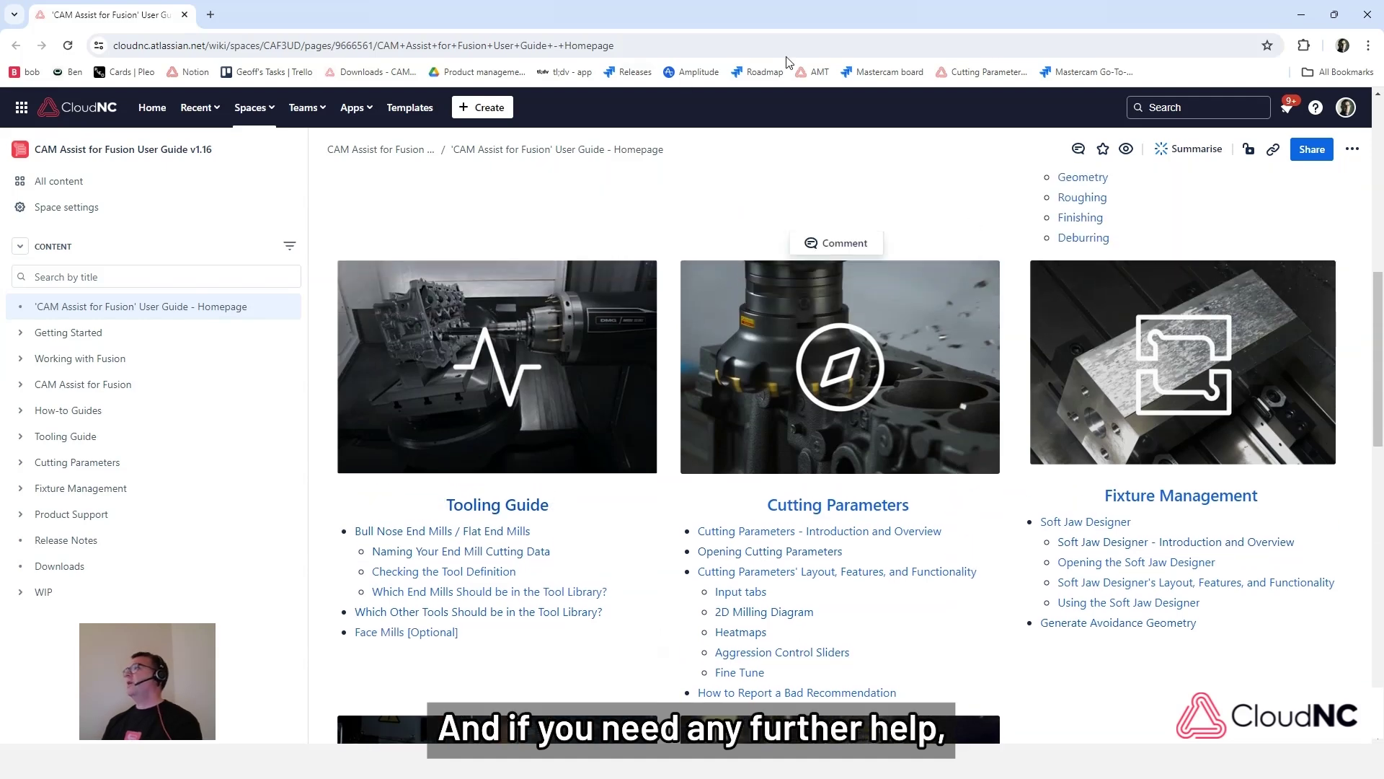
Minimize the browser to return to Fusion and show where CAM Assist's Feedback and Support link is found
left_click(1296, 14)
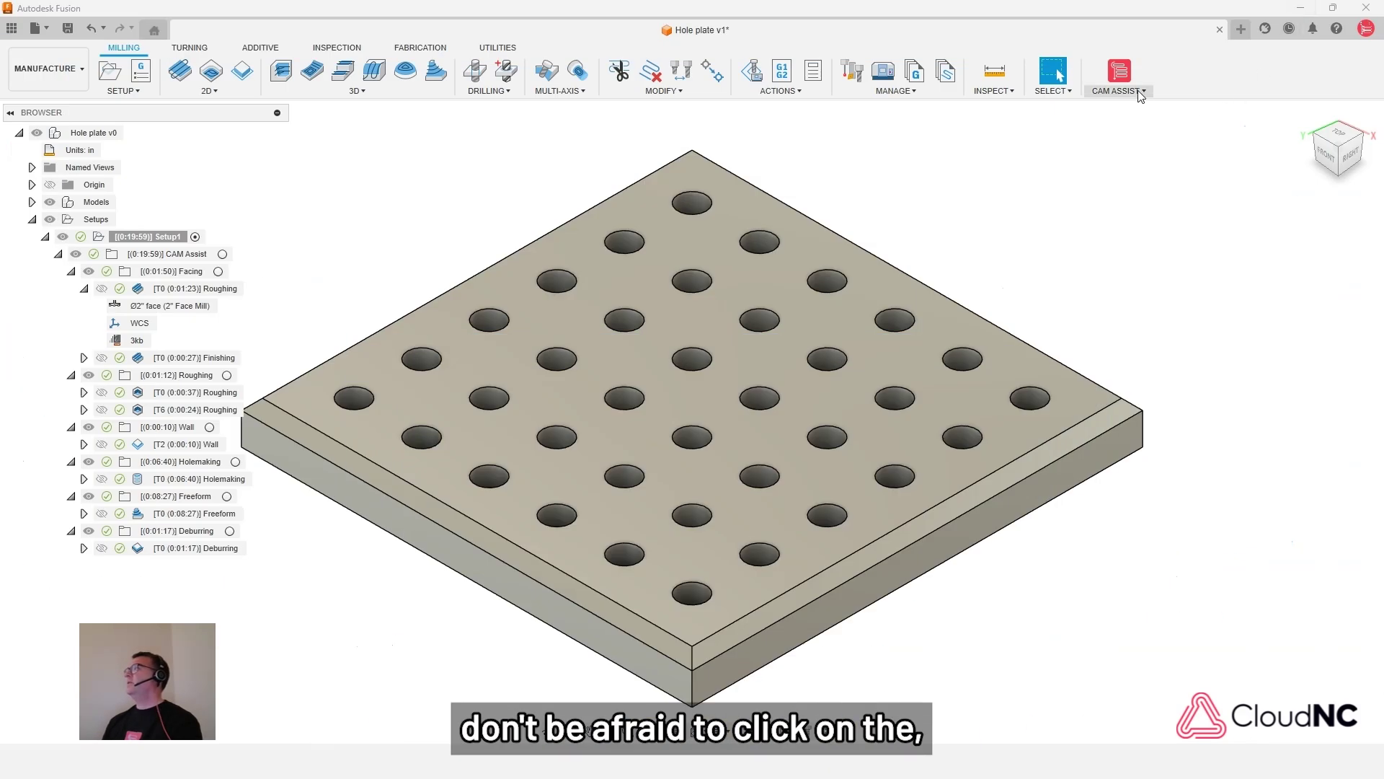
left_click(1117, 91)
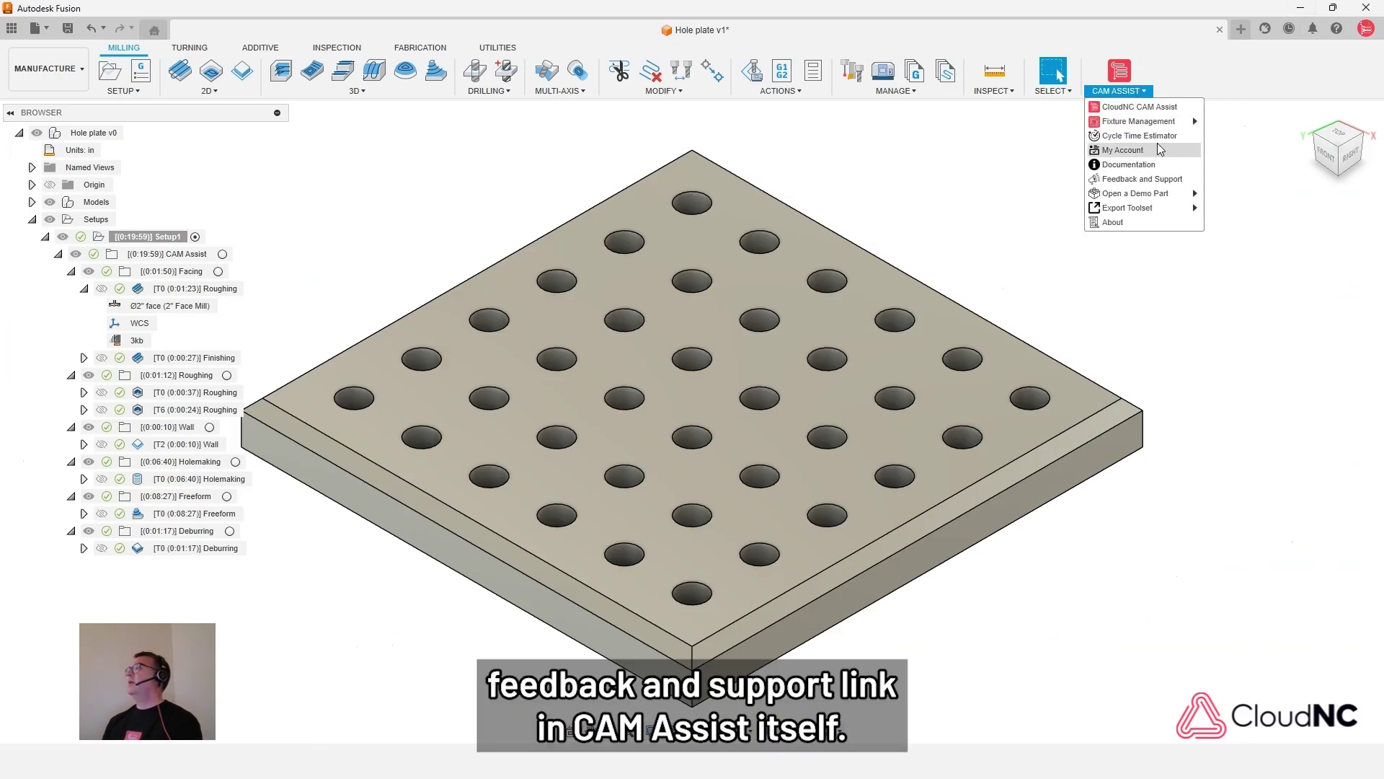